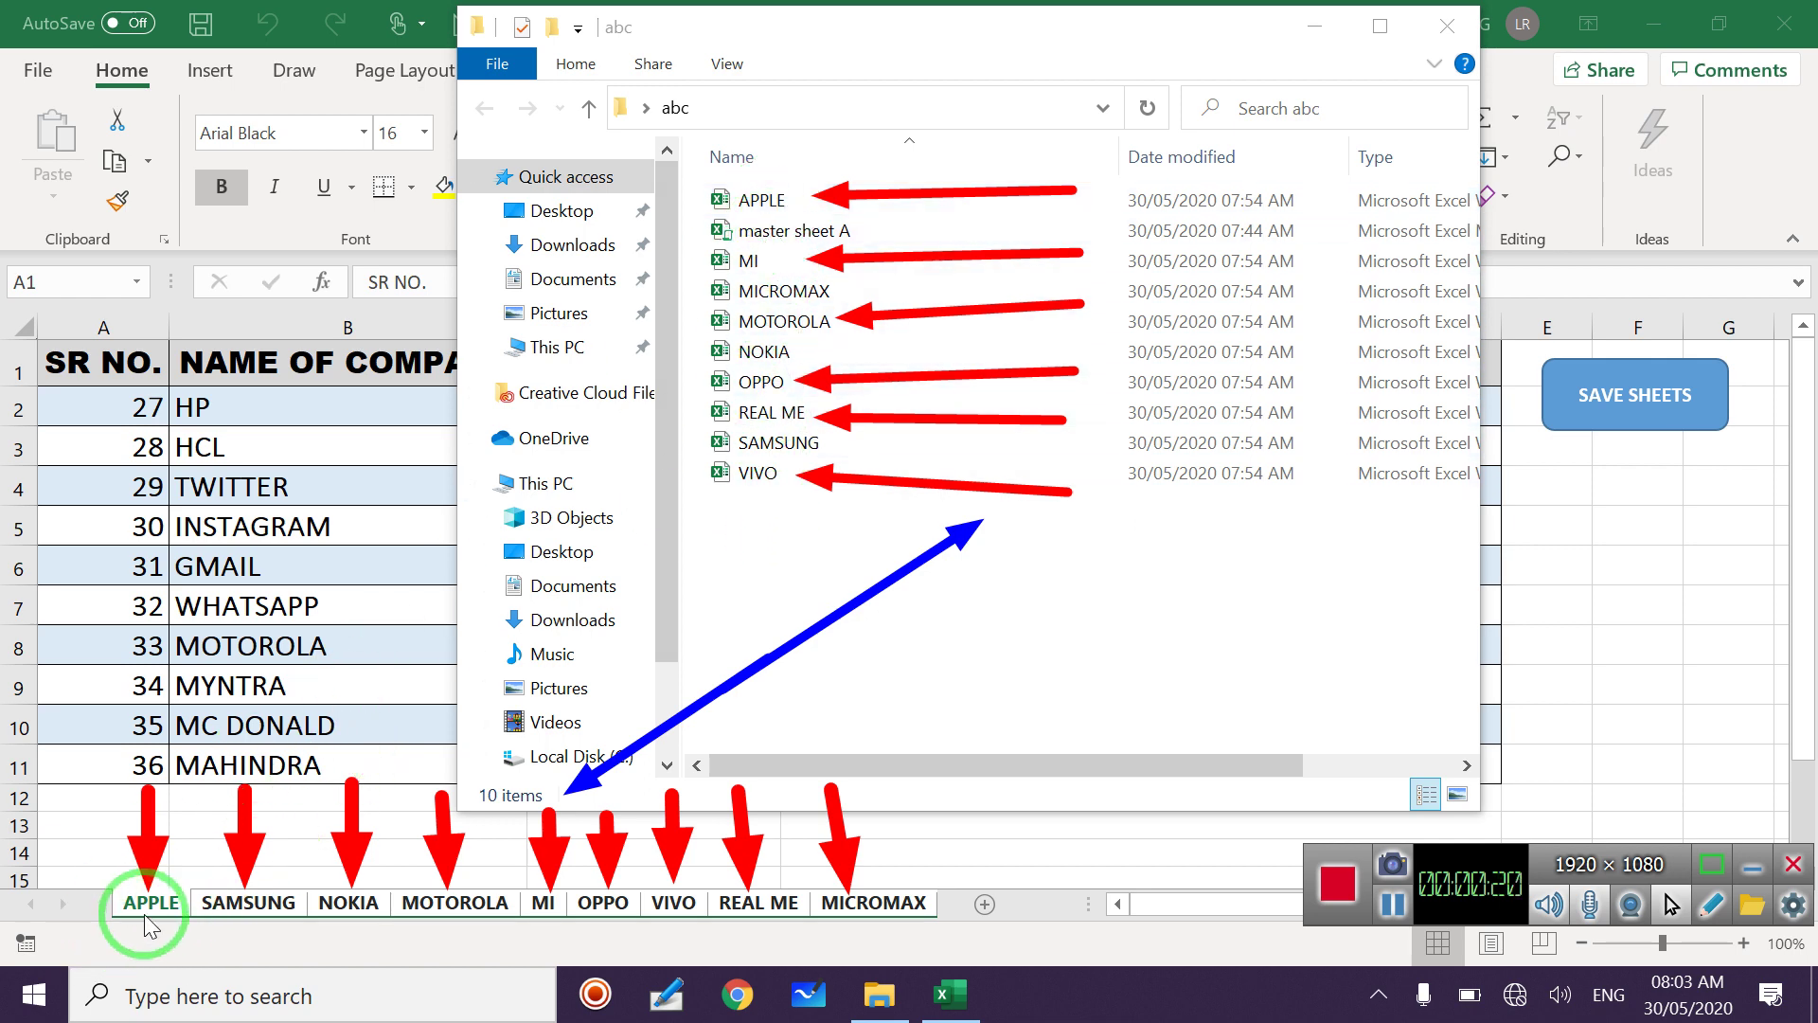
Run the SAVE SHEETS macro from master sheet A and view the new company files in the abc folder
{"action": "left_click", "coordinate": [758, 200]}
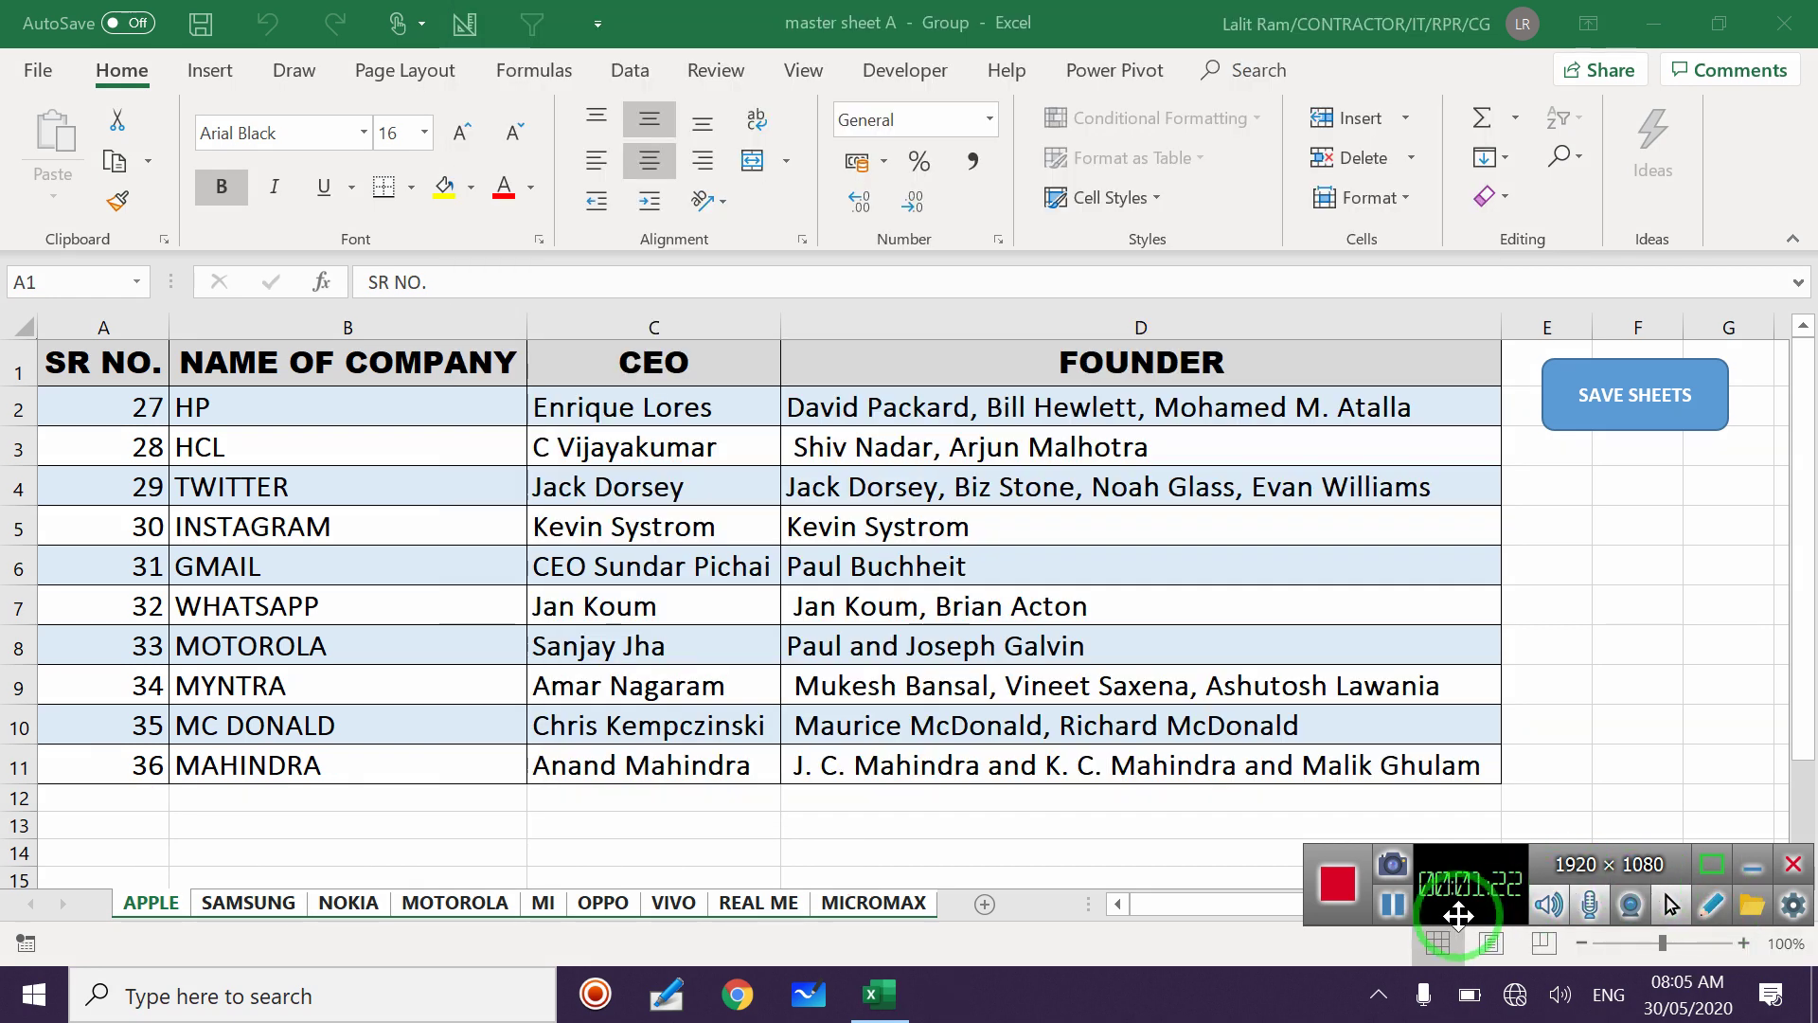
{"action": "left_click", "coordinate": [1390, 904]}
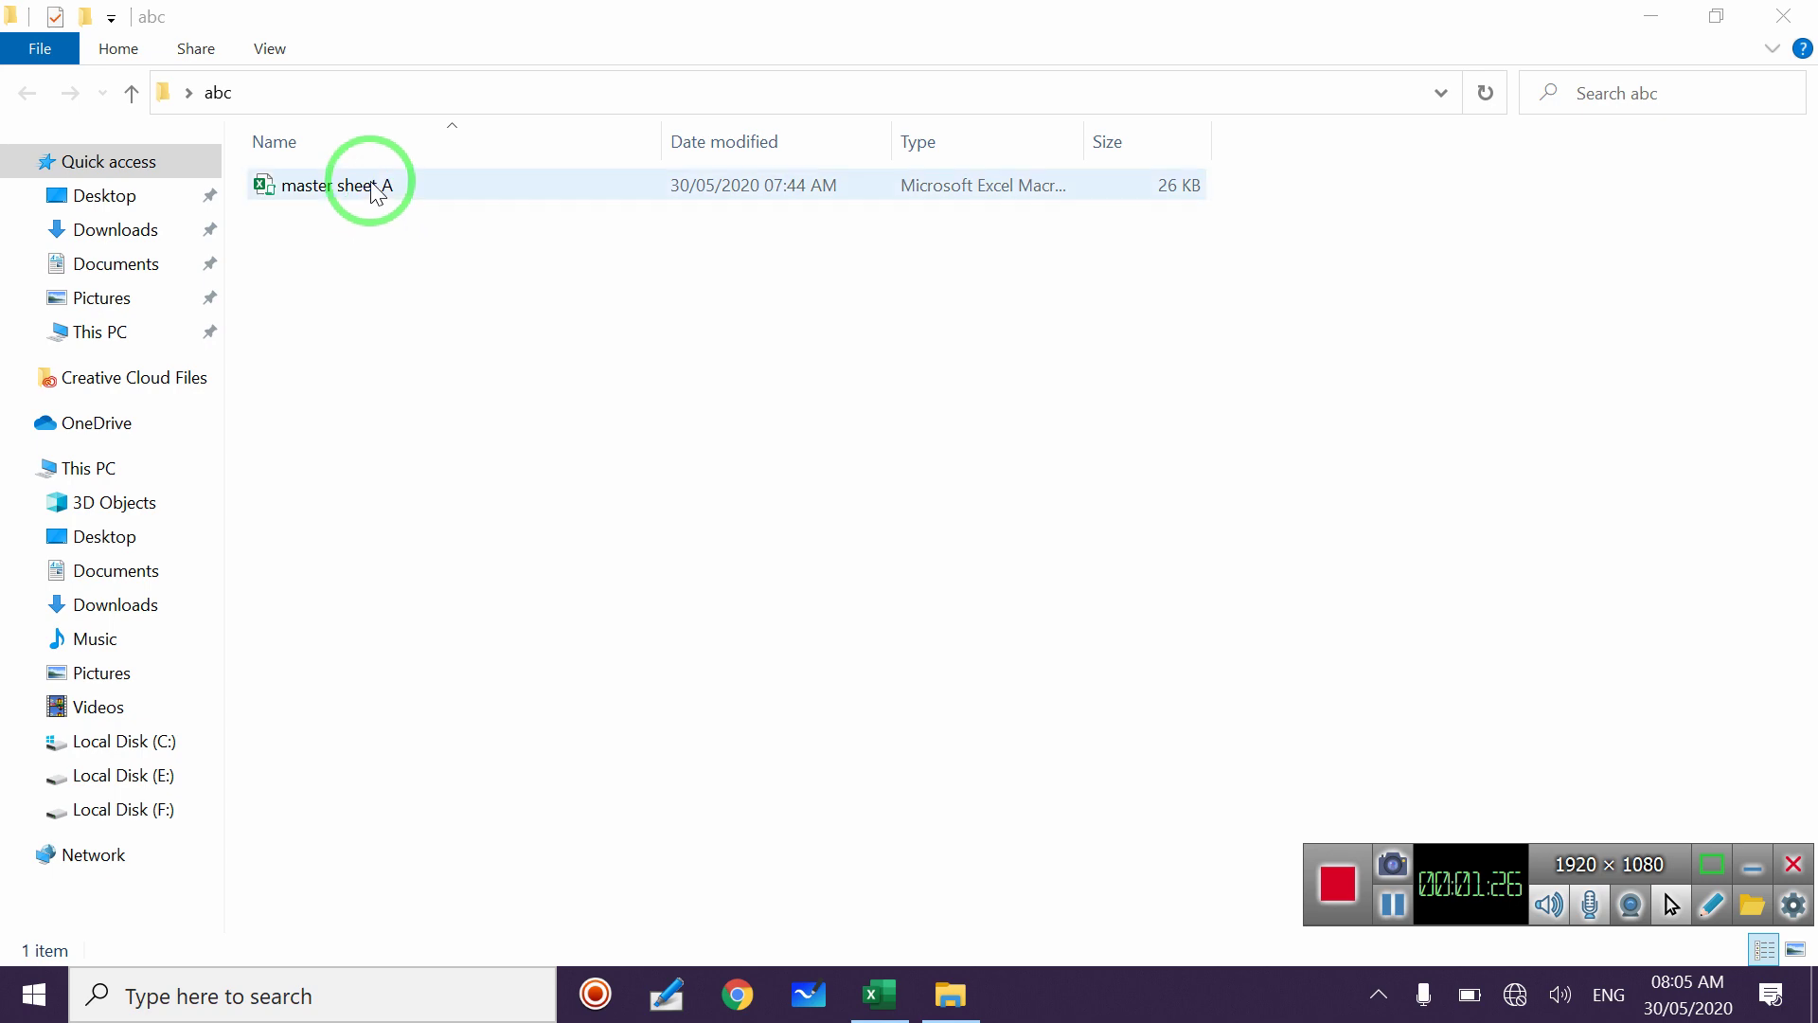
{"action": "left_click", "coordinate": [888, 995]}
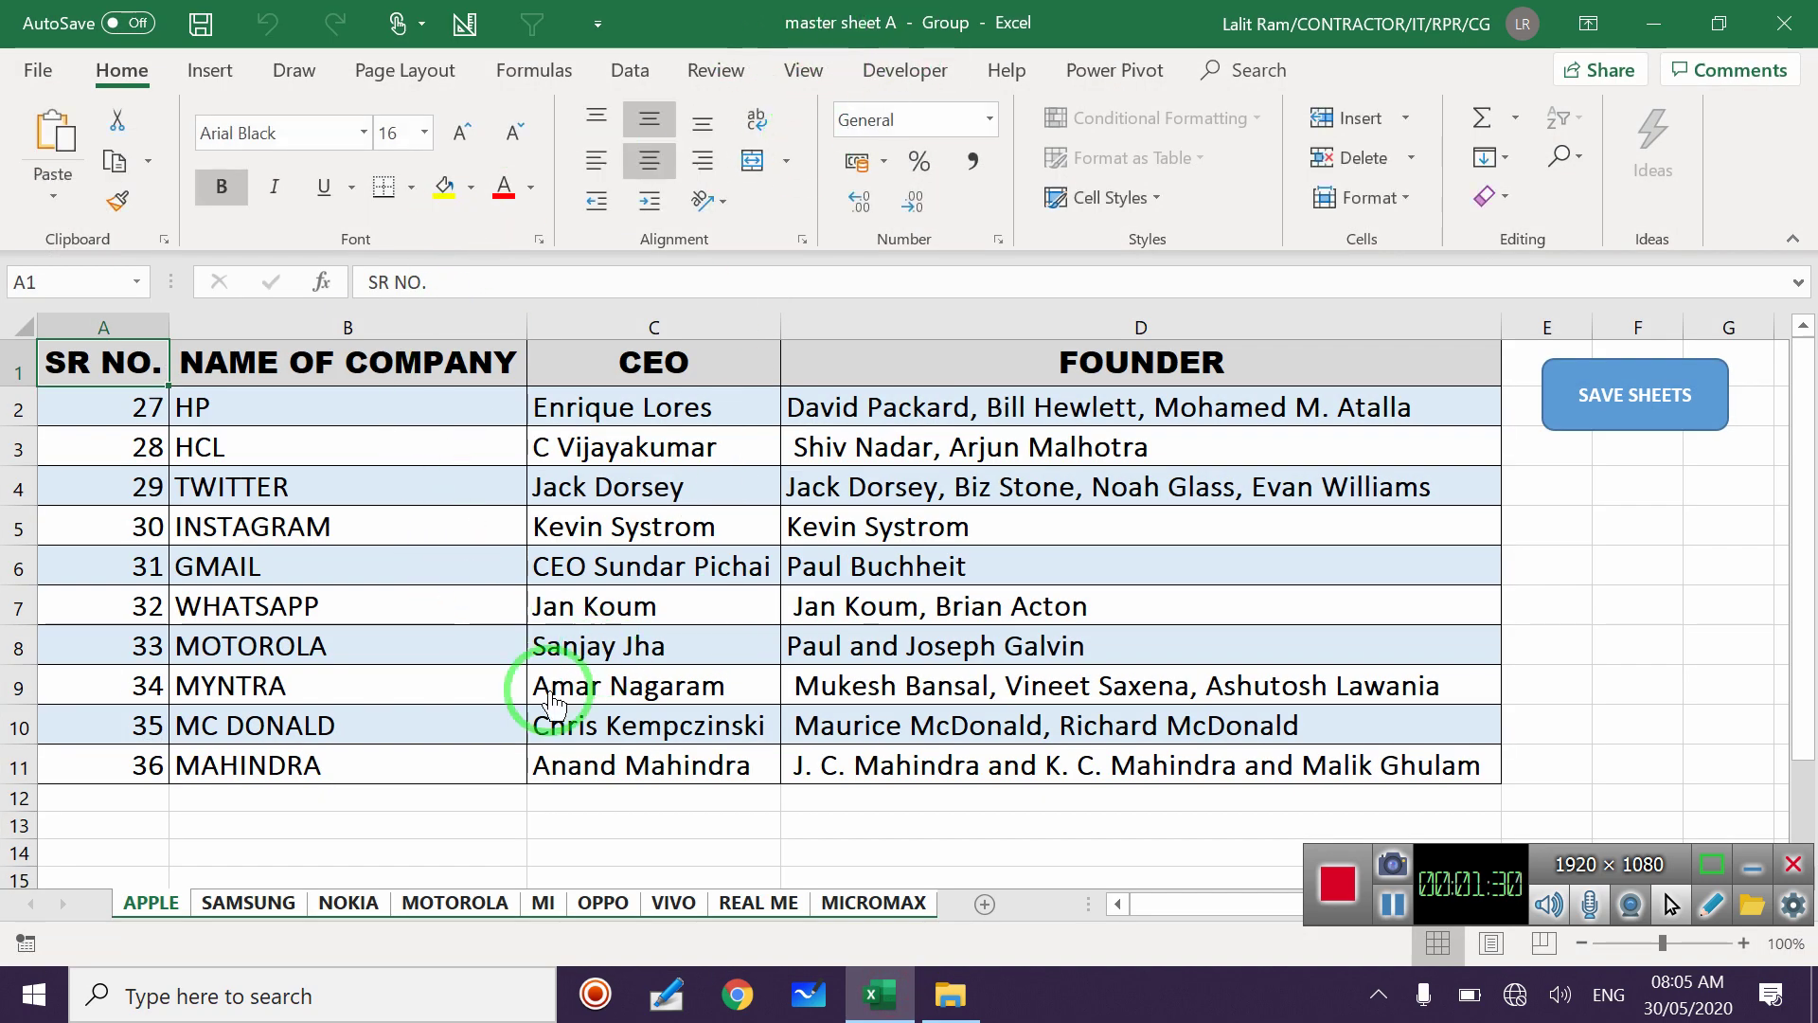
{"action": "left_click", "coordinate": [950, 994]}
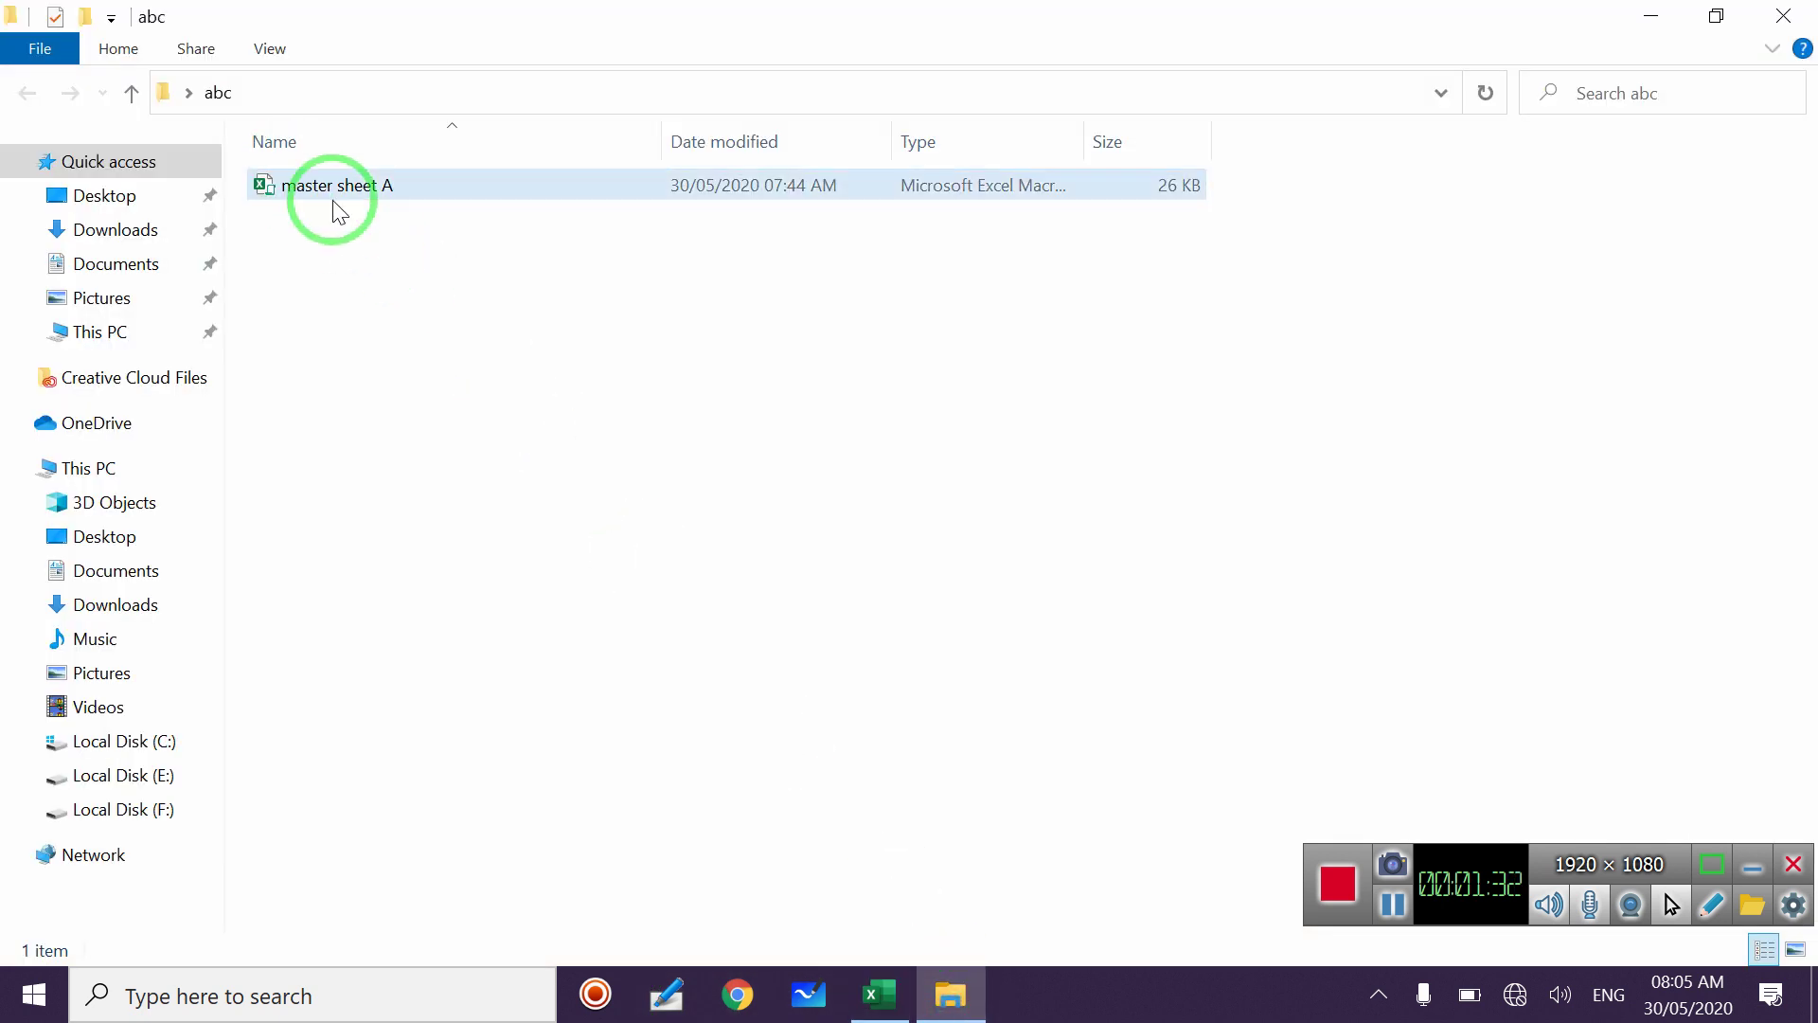
{"action": "left_click", "coordinate": [876, 995]}
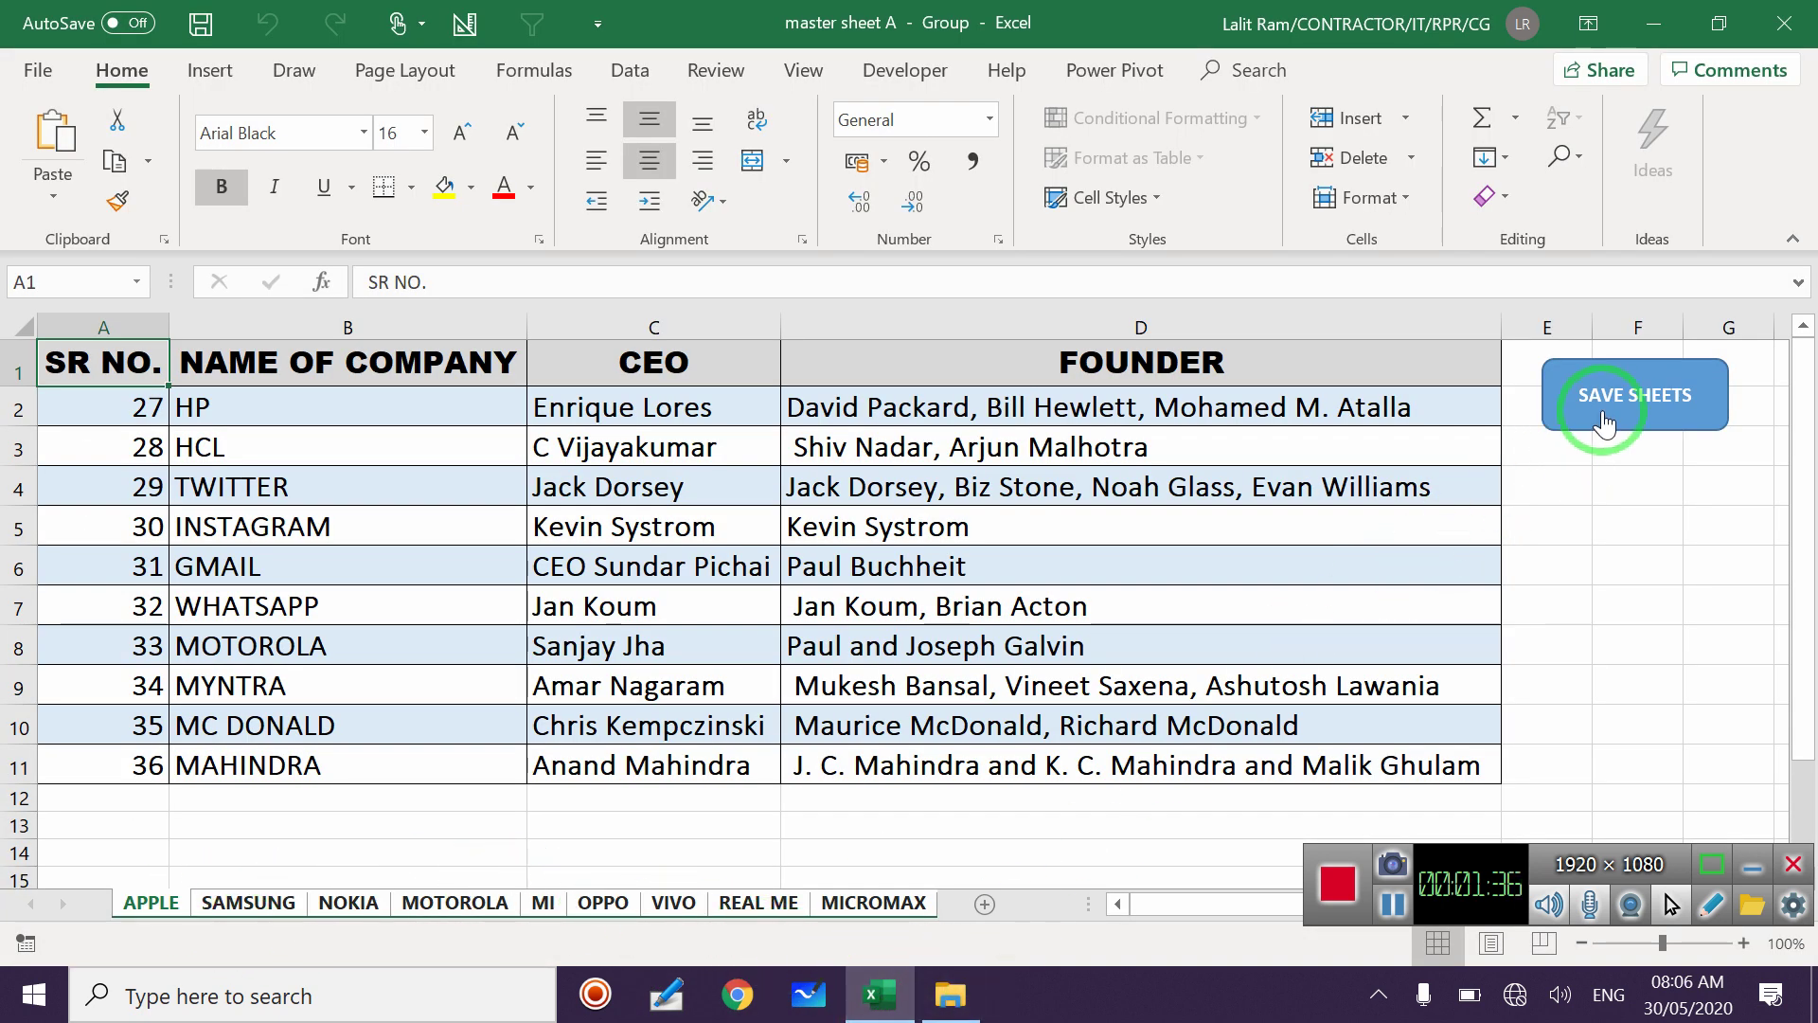
{"action": "left_click", "coordinate": [1600, 410]}
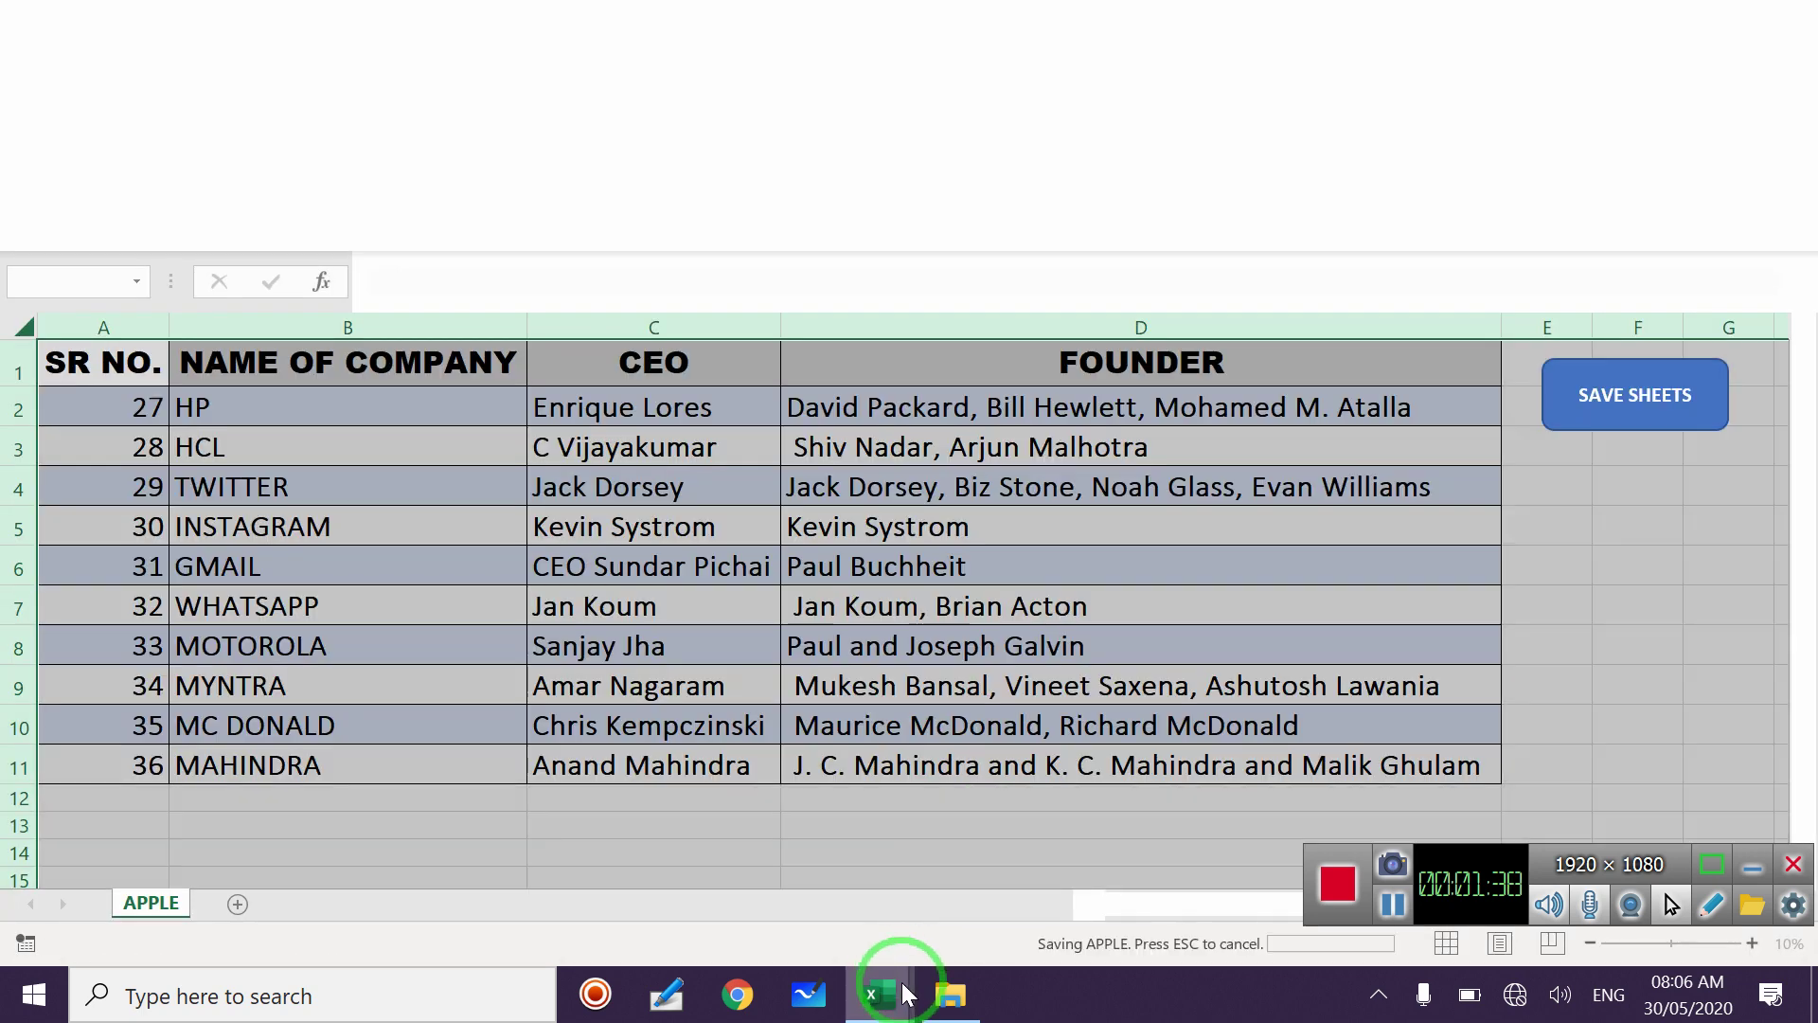
{"action": "left_click", "coordinate": [950, 994]}
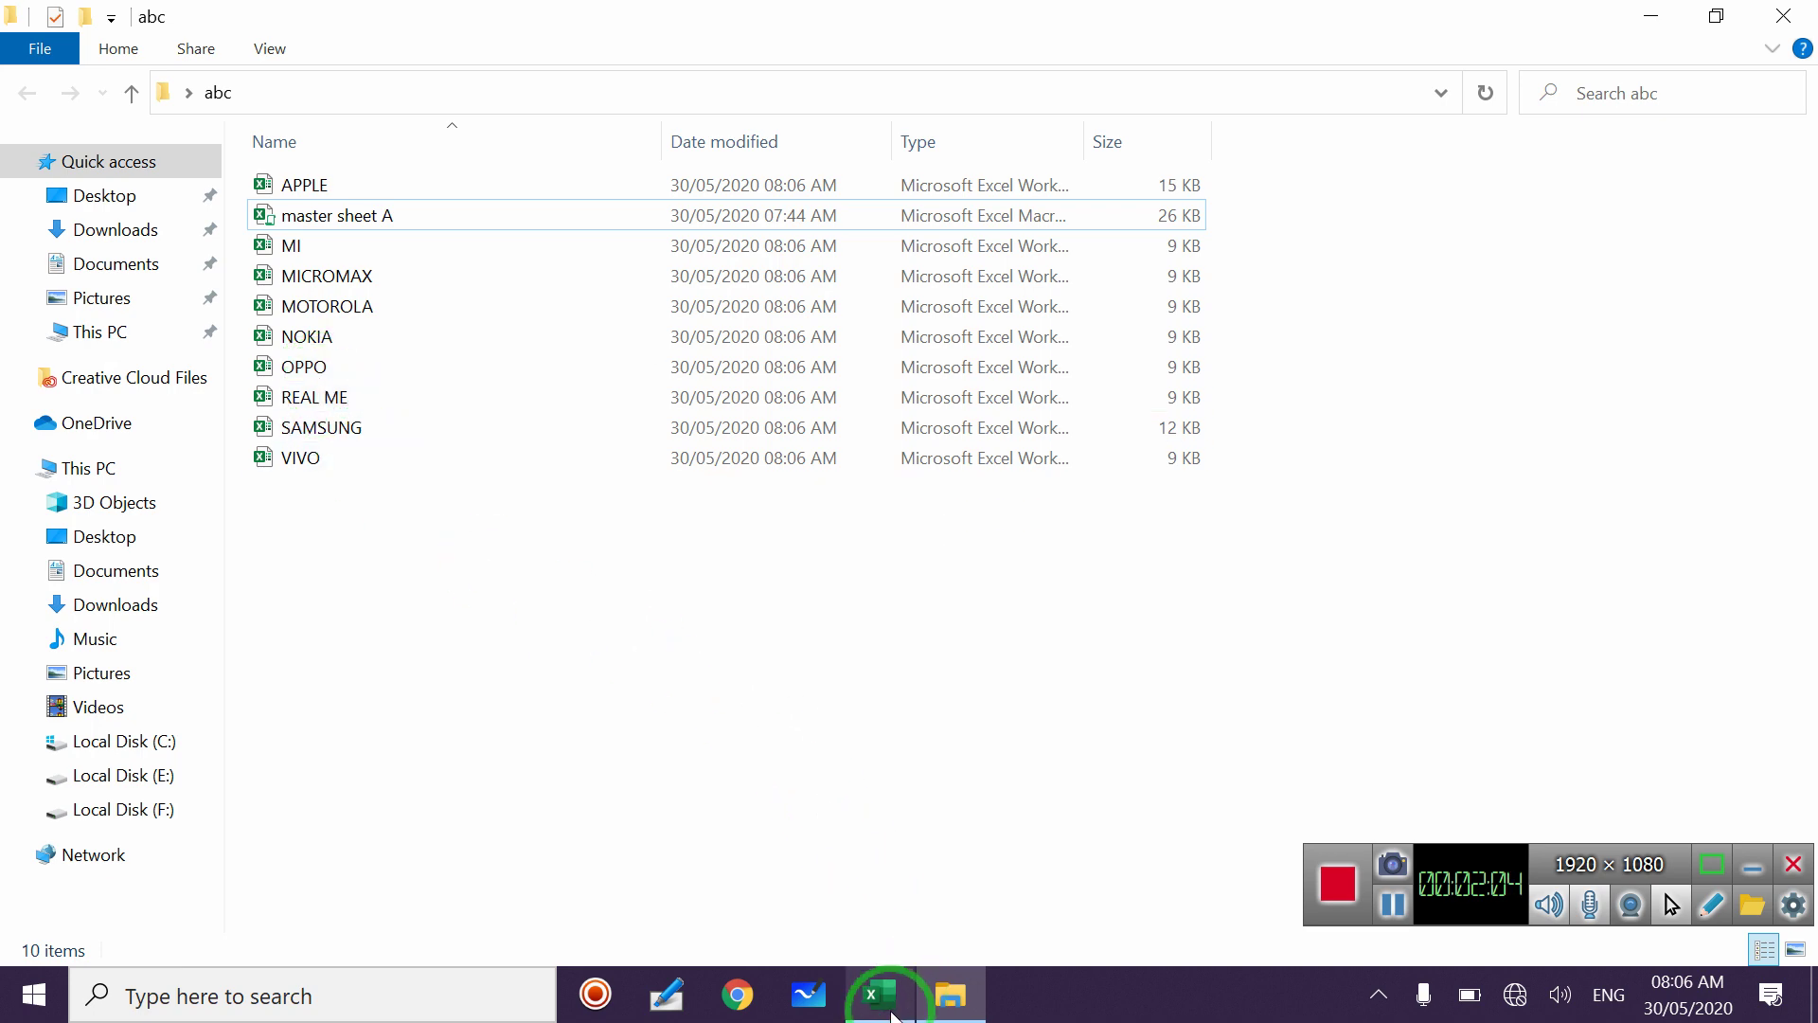
Delete the eight workbooks MI through VIVO from the abc folder
{"action": "left_click", "coordinate": [879, 994]}
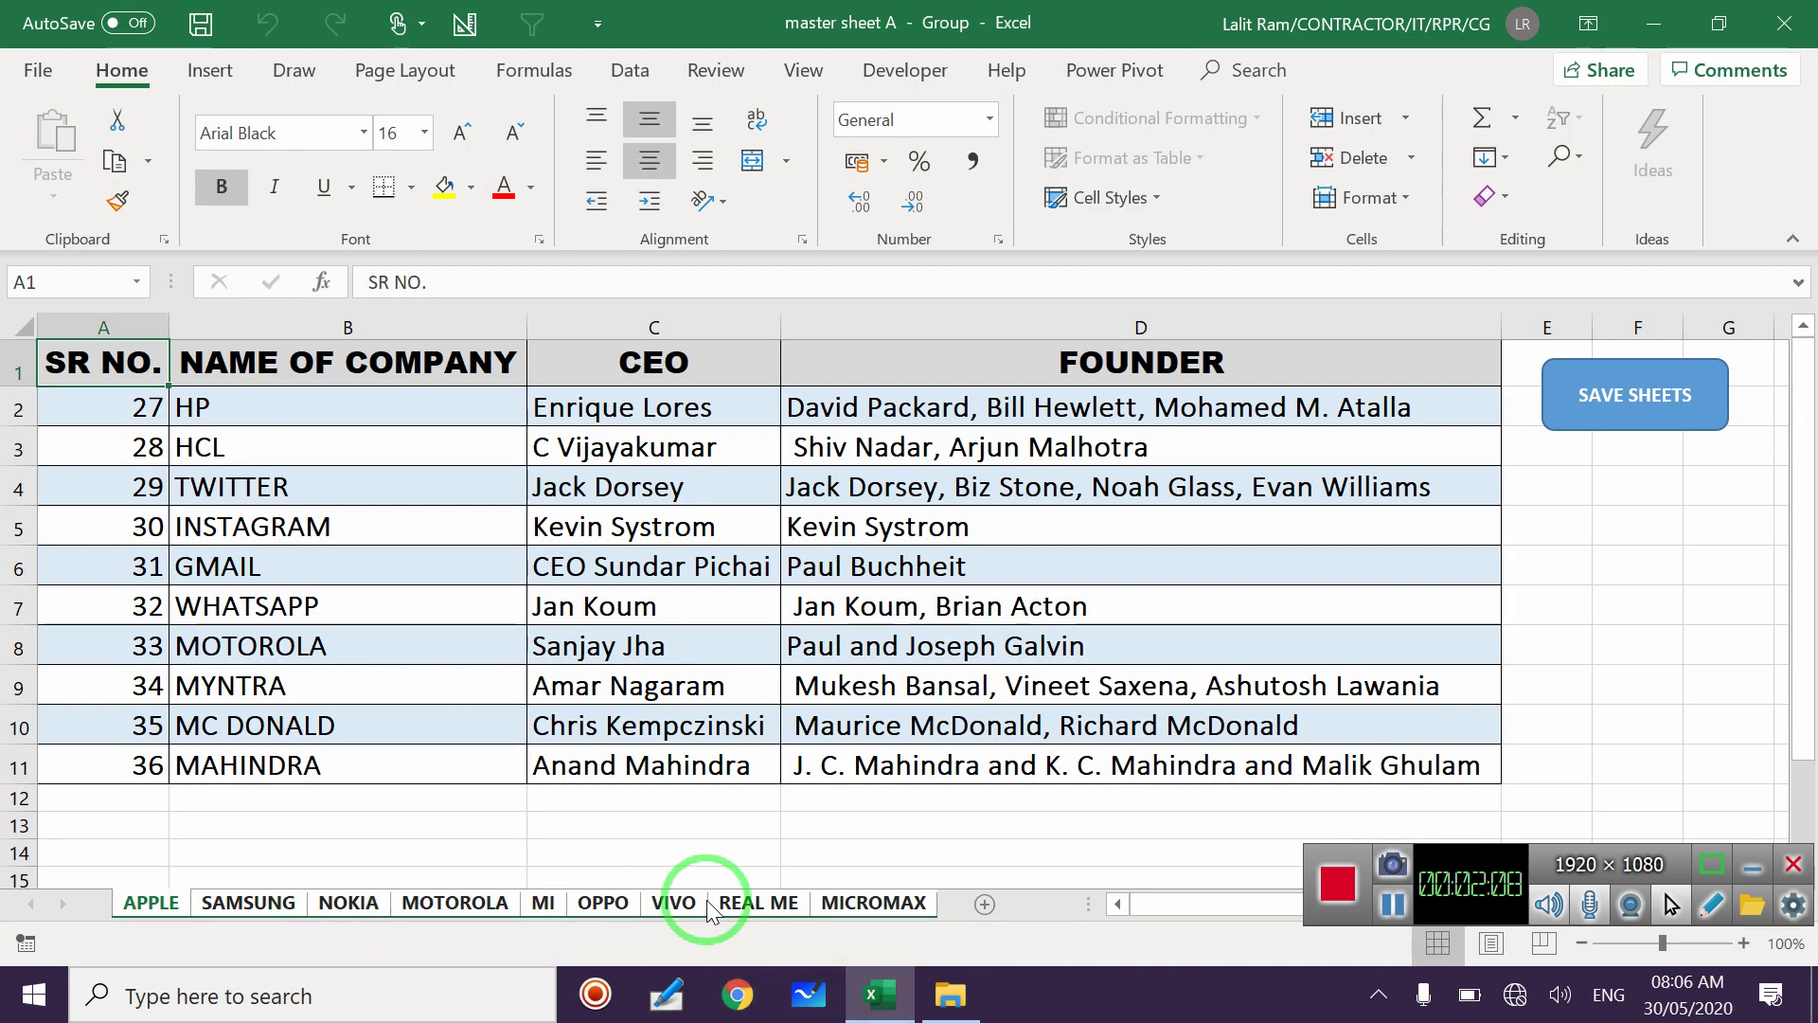
{"action": "left_click", "coordinate": [946, 1002]}
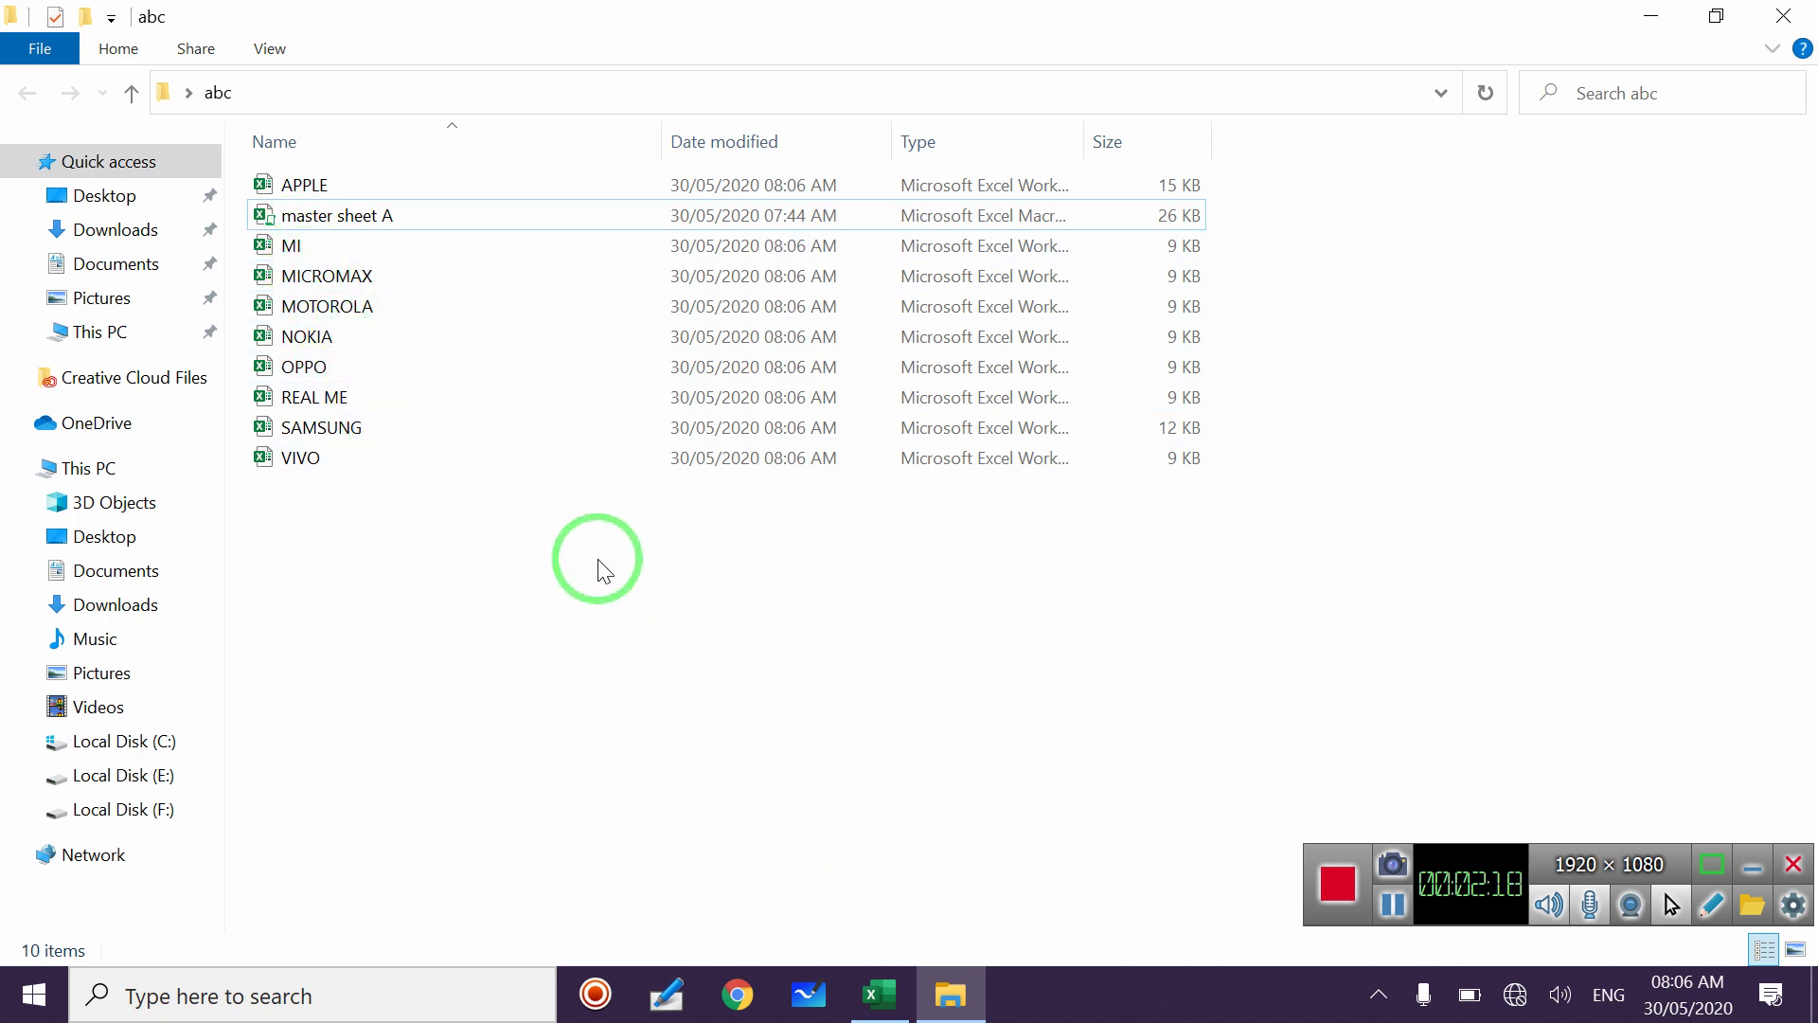
{"action": "left_click_drag", "start_coordinate": [349, 477], "coordinate": [312, 251]}
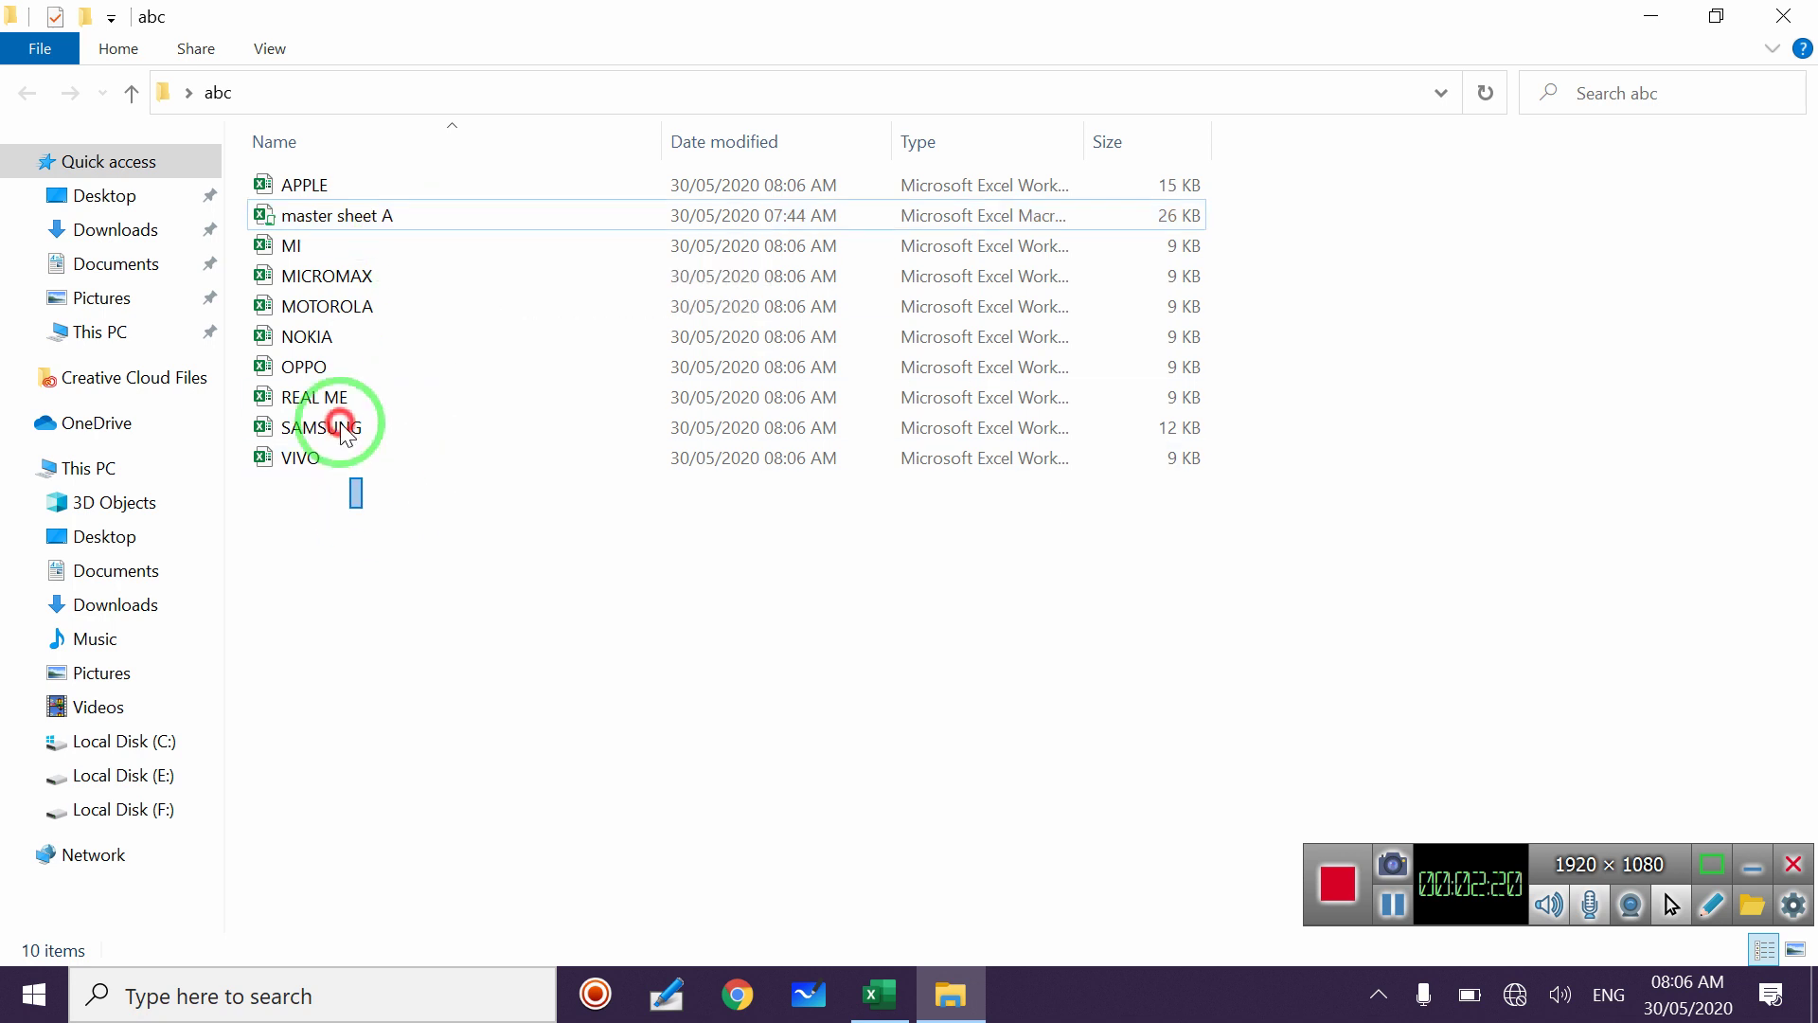
{"action": "key", "text": "Delete"}
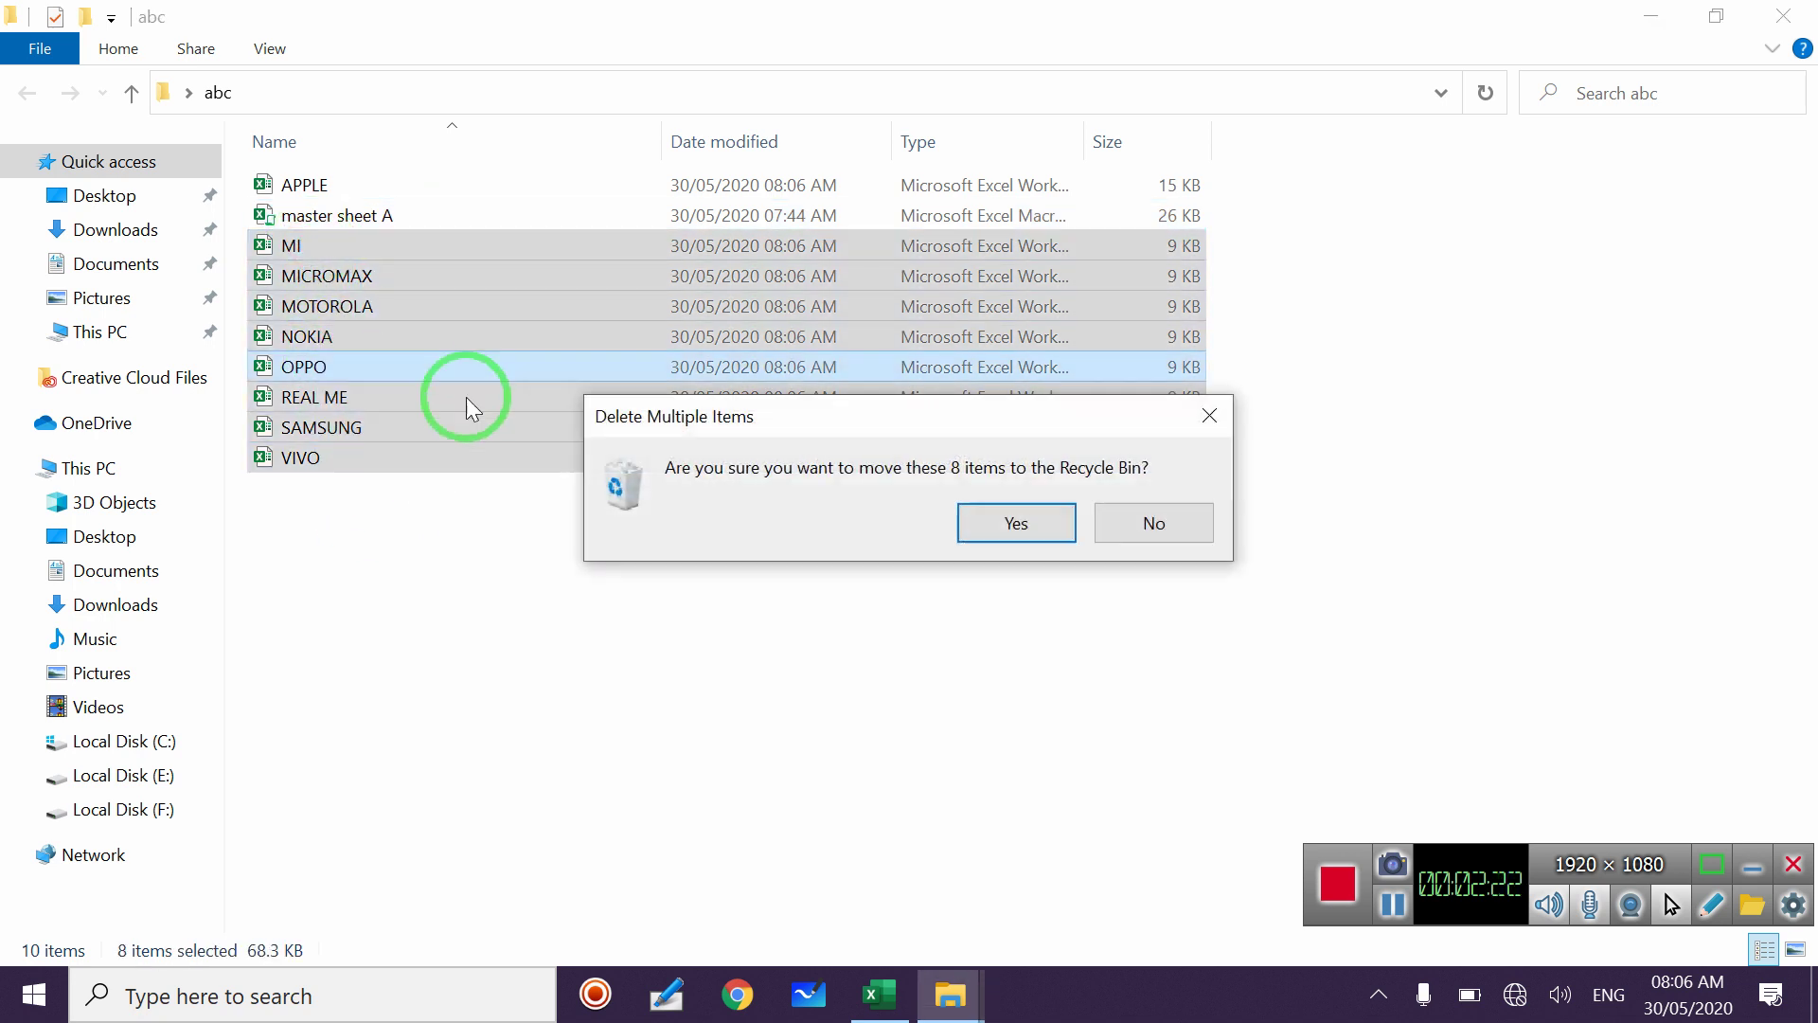
{"action": "left_click", "coordinate": [955, 523]}
Delete the APPLE workbook, then rerun the sheet-saving macro in master sheet A
{"action": "left_click", "coordinate": [419, 185]}
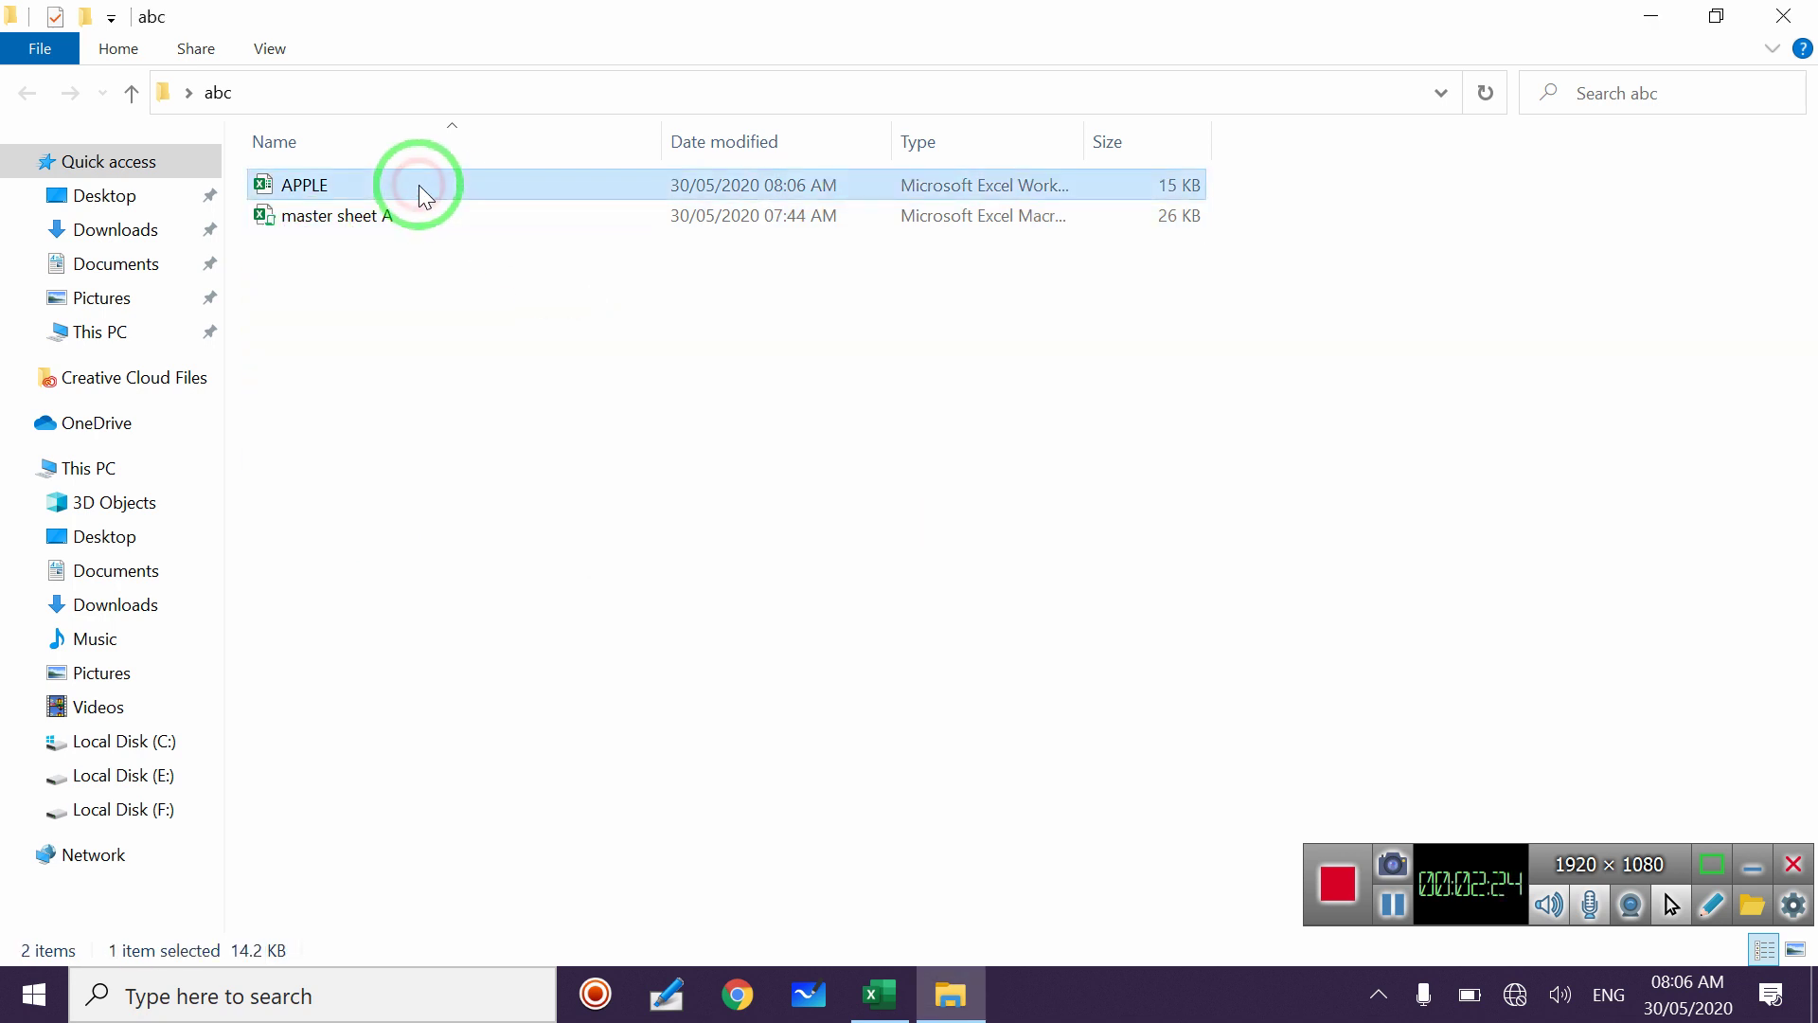
{"action": "key", "text": "Delete"}
{"action": "left_click", "coordinate": [973, 586]}
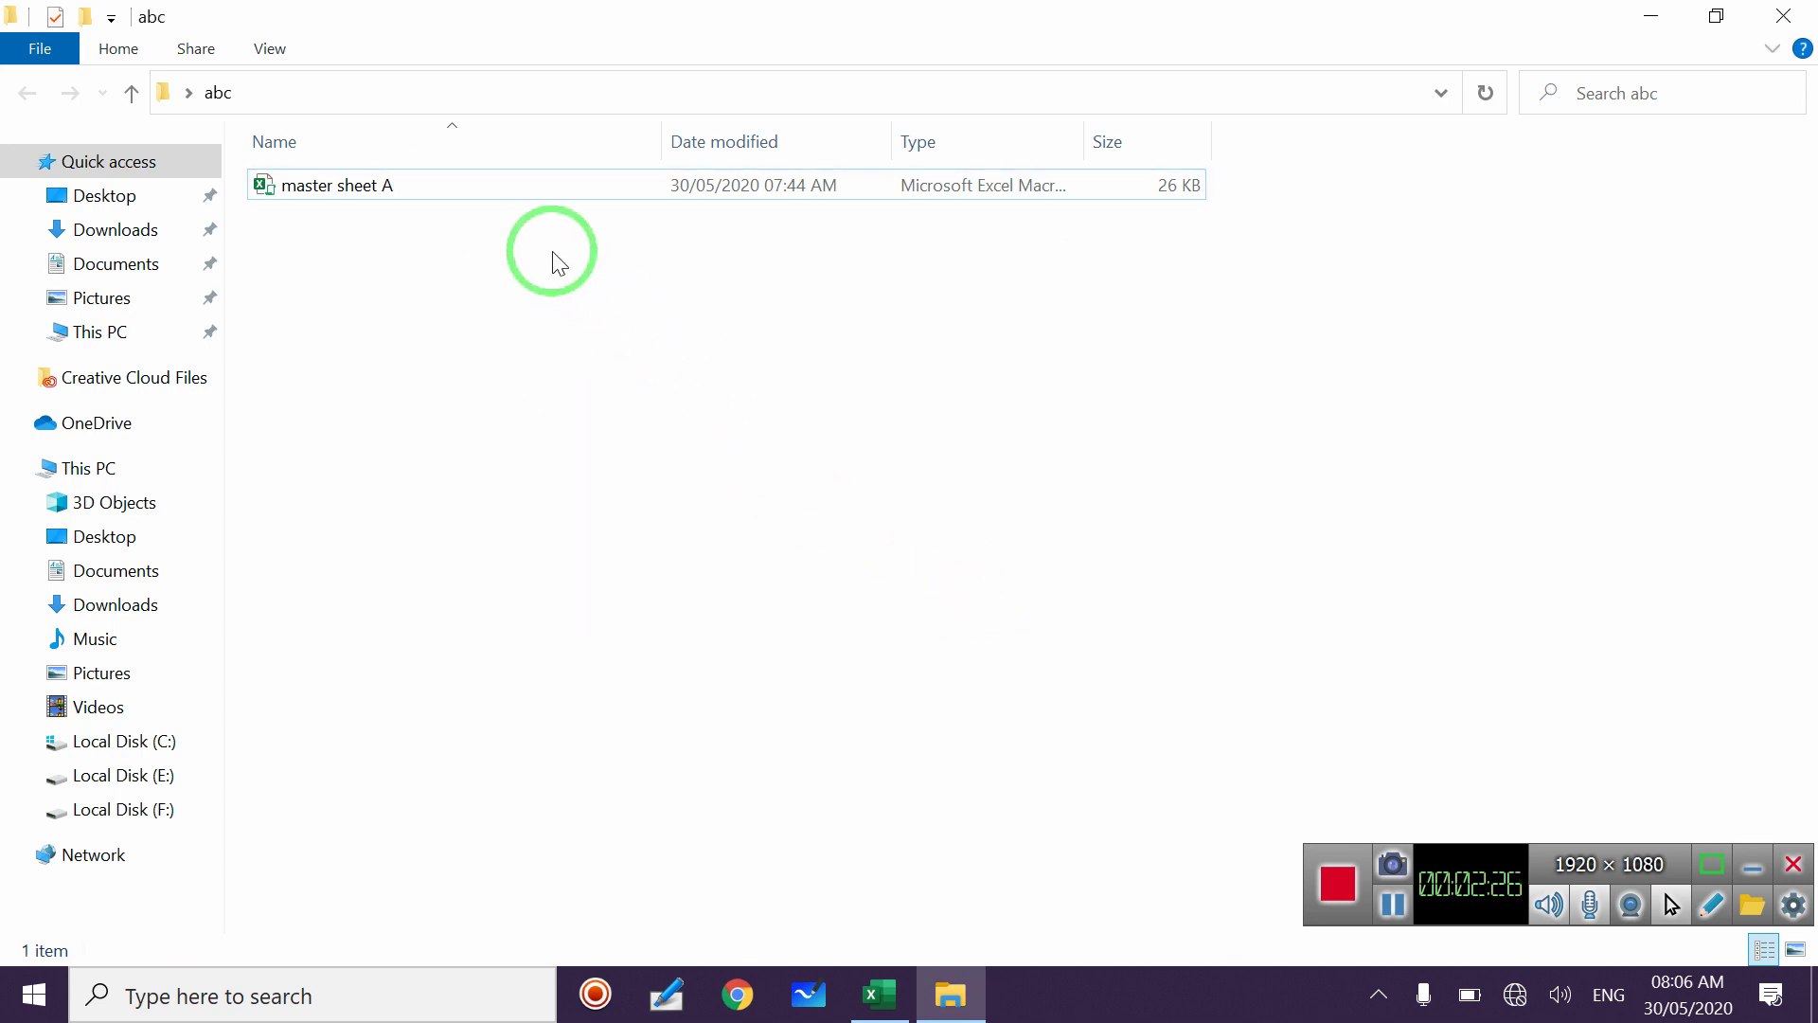
{"action": "left_click", "coordinate": [879, 994]}
{"action": "left_click", "coordinate": [1615, 437]}
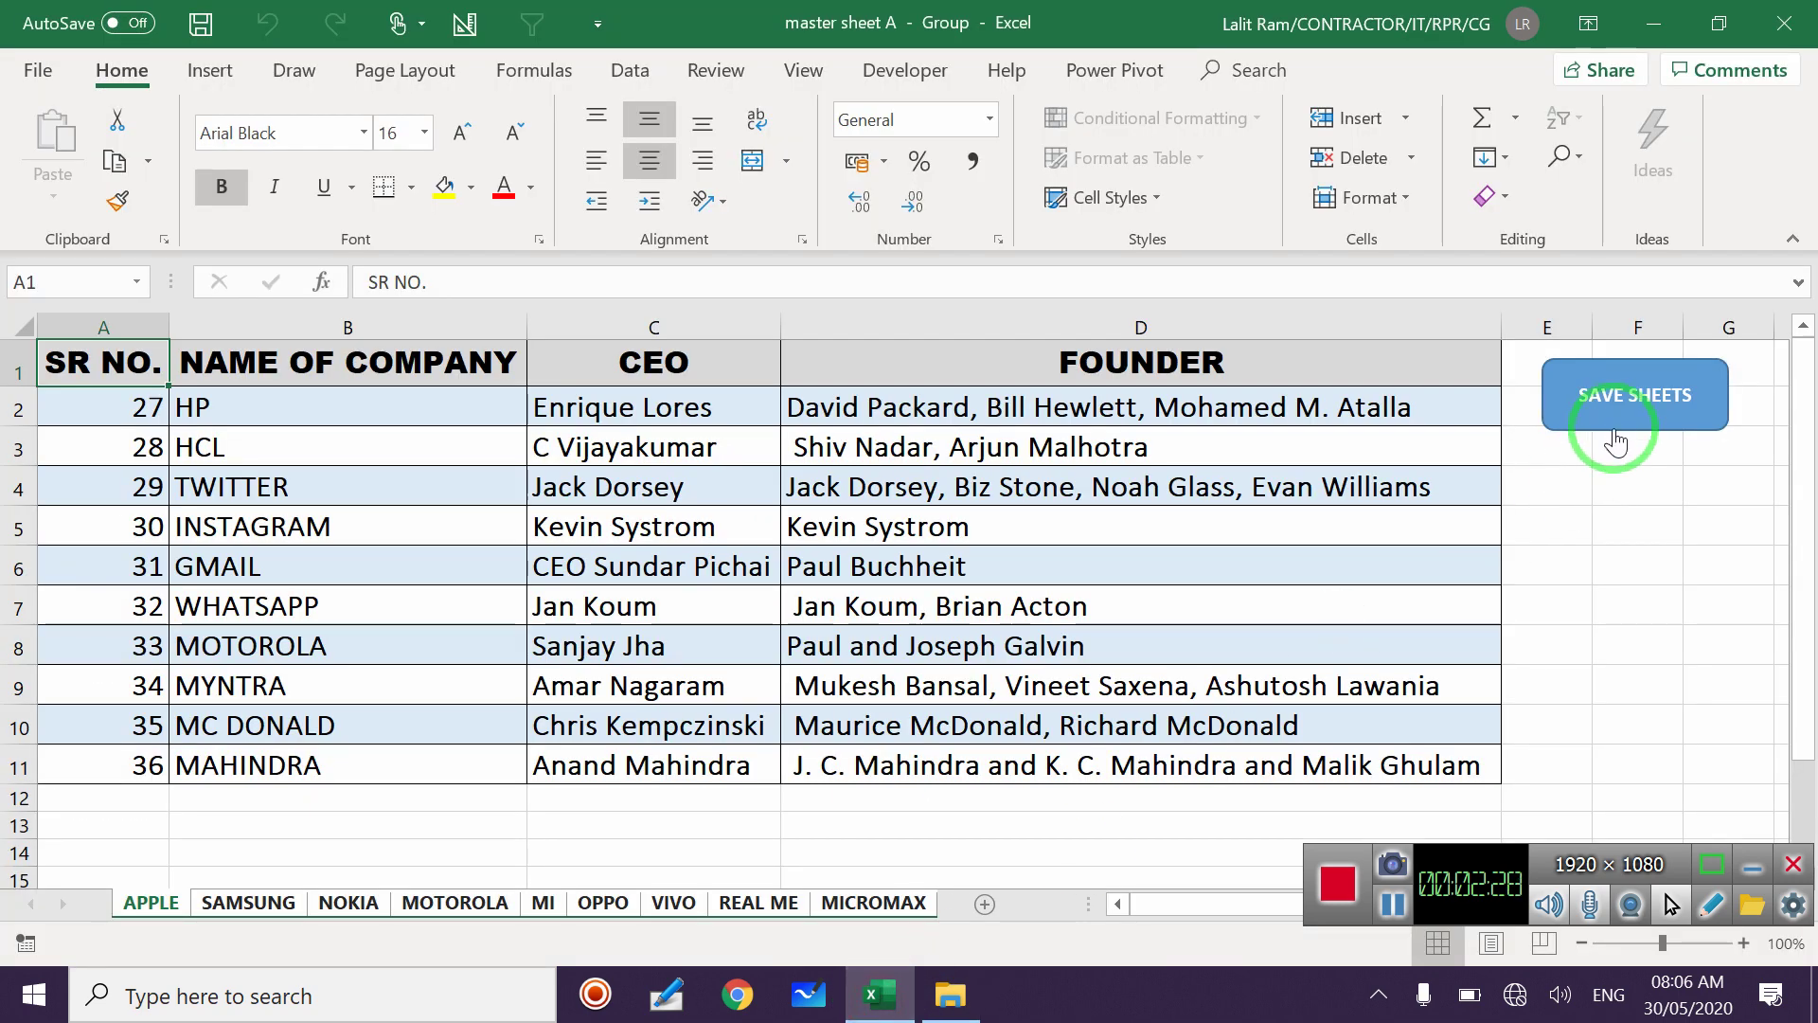
Check the nine regenerated workbooks, APPLE through VIVO, in the abc folder, then return to Excel
{"action": "left_click", "coordinate": [985, 990]}
{"action": "left_click", "coordinate": [530, 331]}
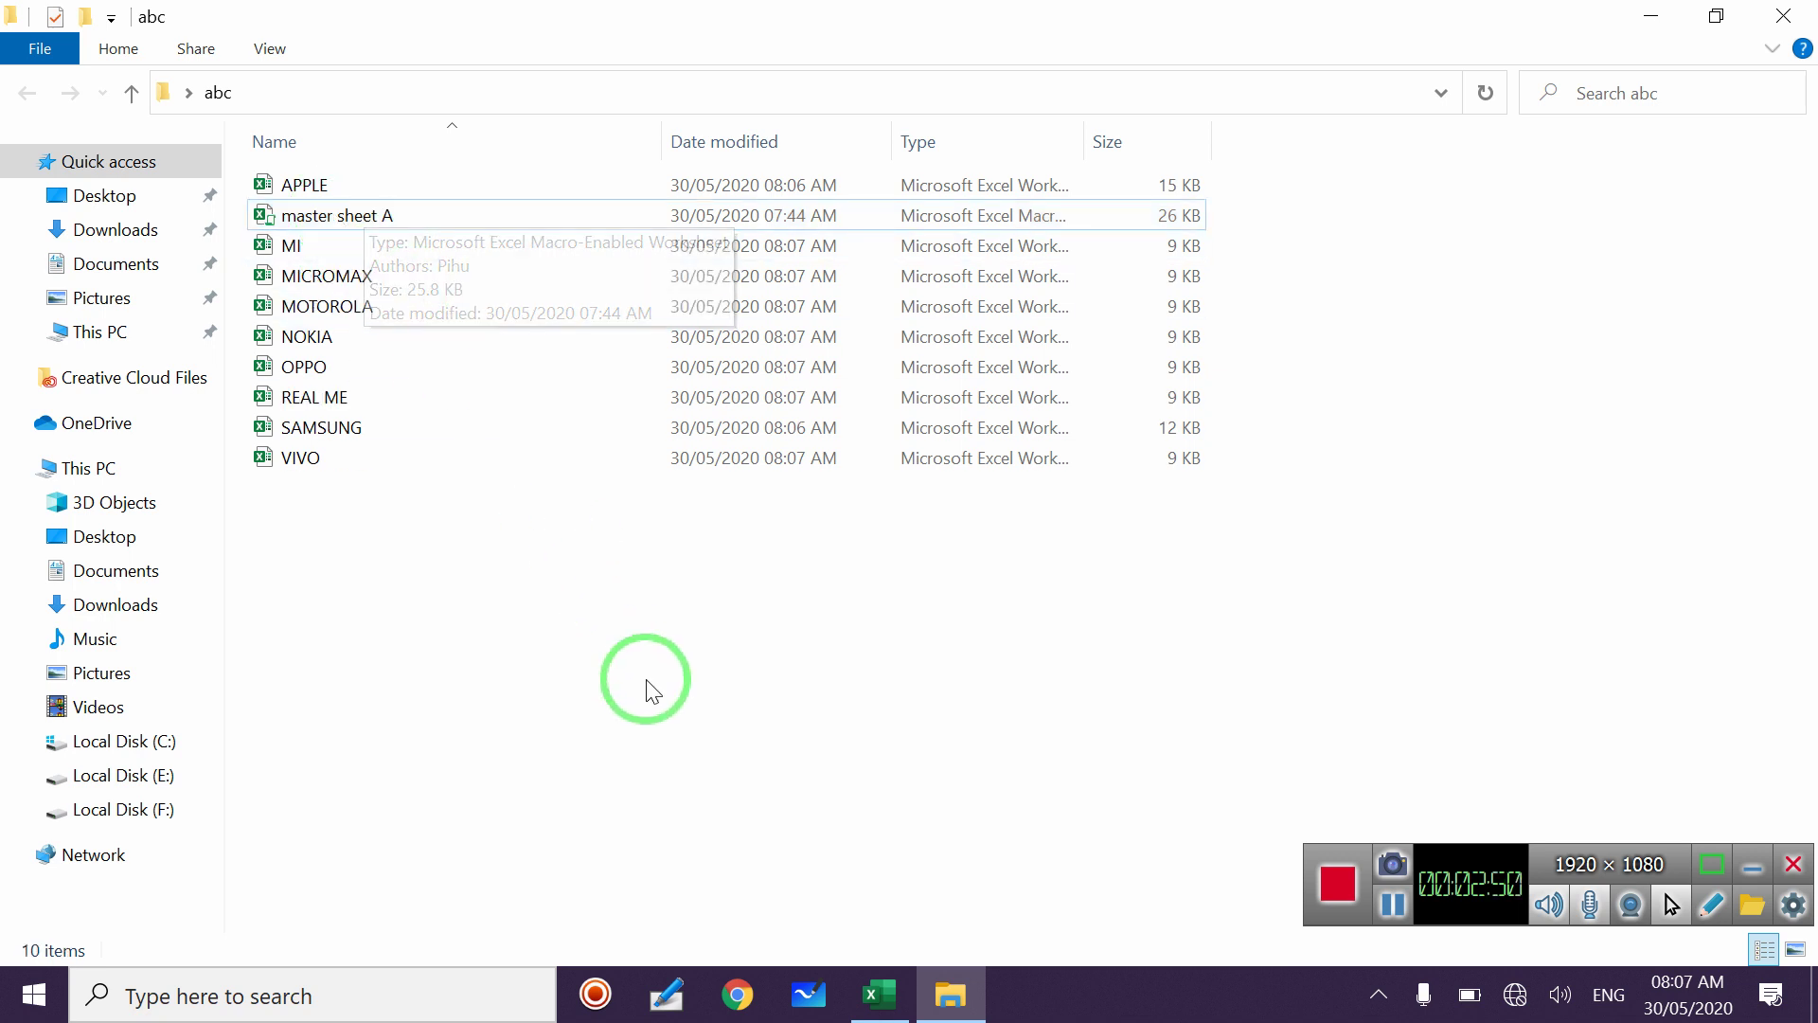
{"action": "left_click", "coordinate": [894, 999]}
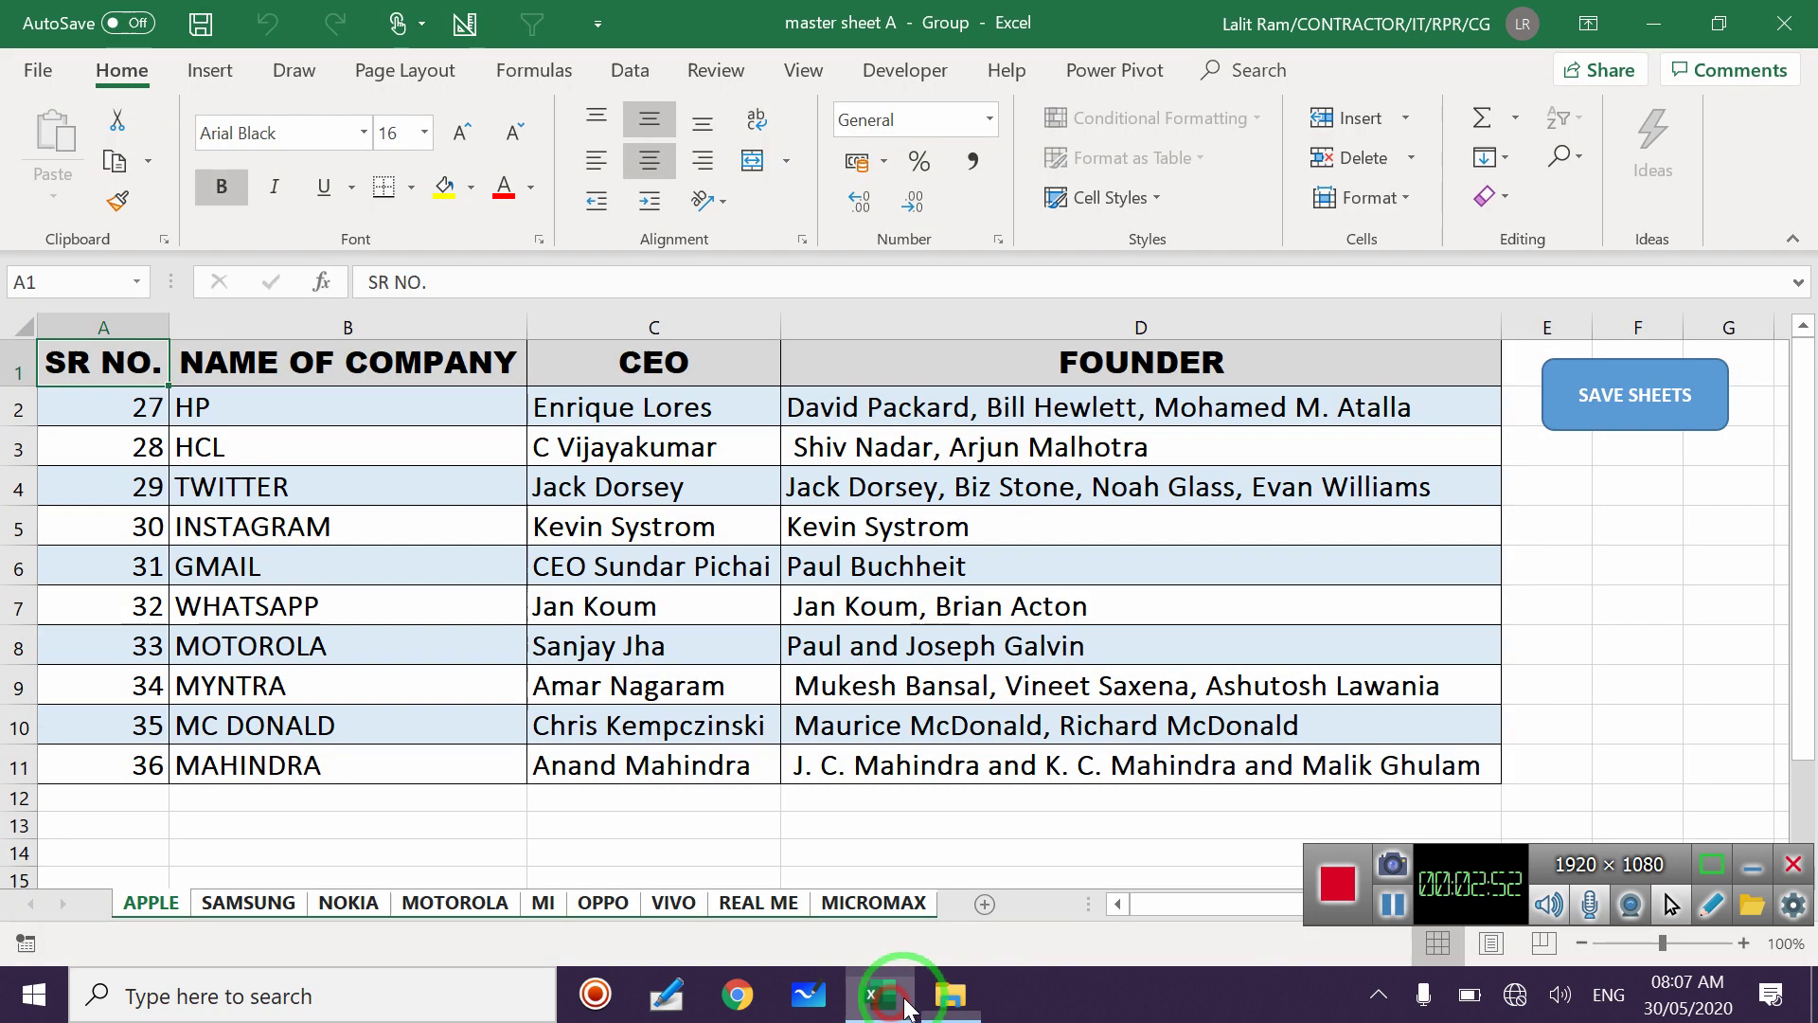
Ungroup the company sheets by selecting the MICROMAX tab, then APPLE
{"action": "left_click", "coordinate": [378, 852]}
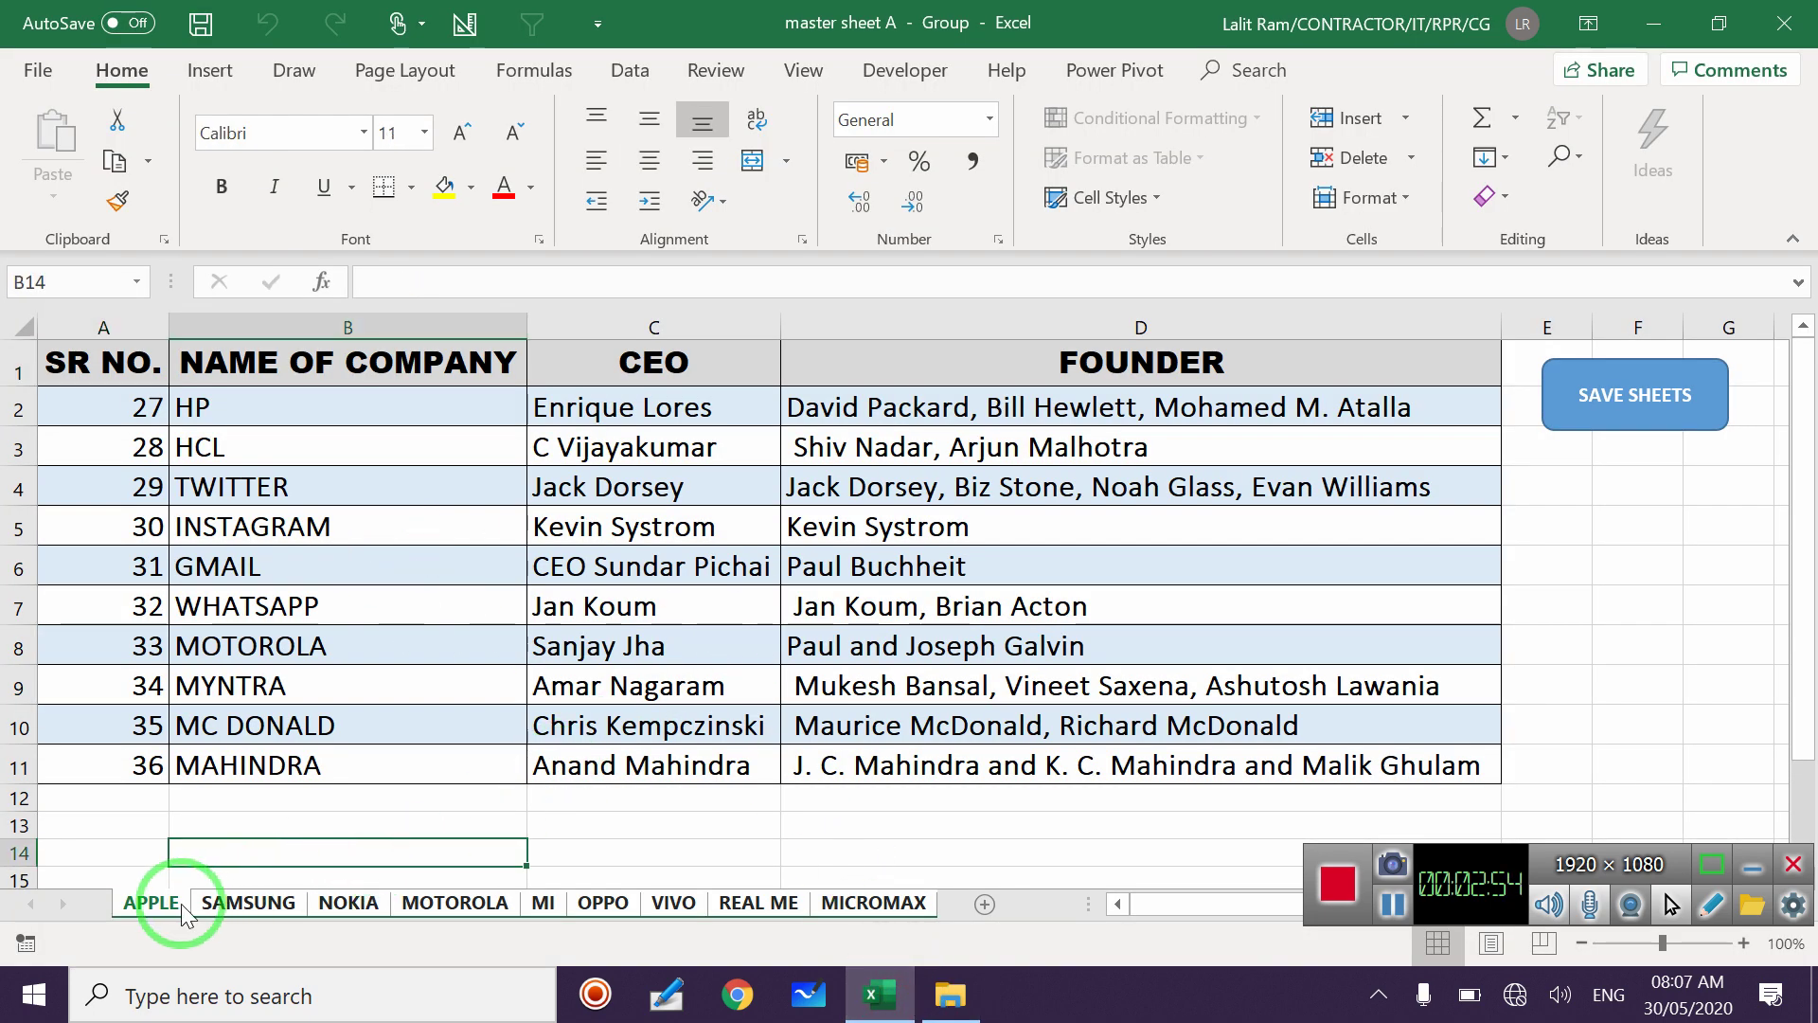
{"action": "left_click", "coordinate": [917, 901]}
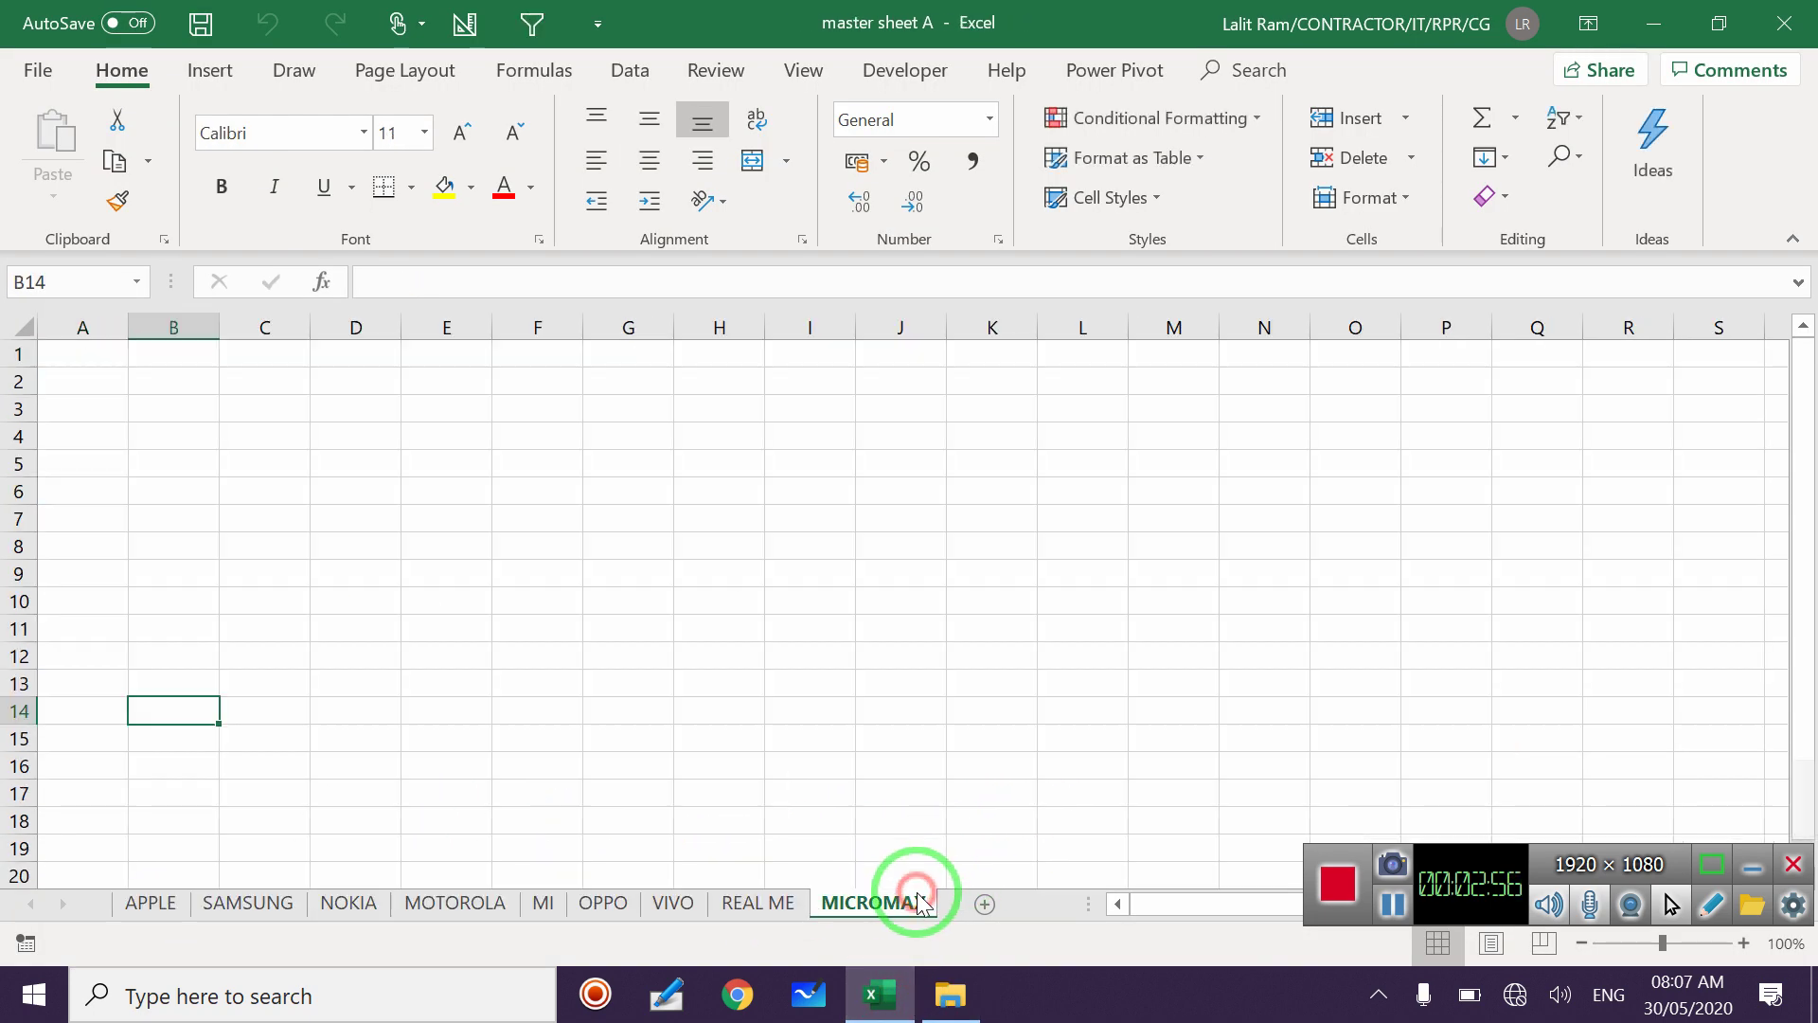
{"action": "left_click", "coordinate": [156, 902]}
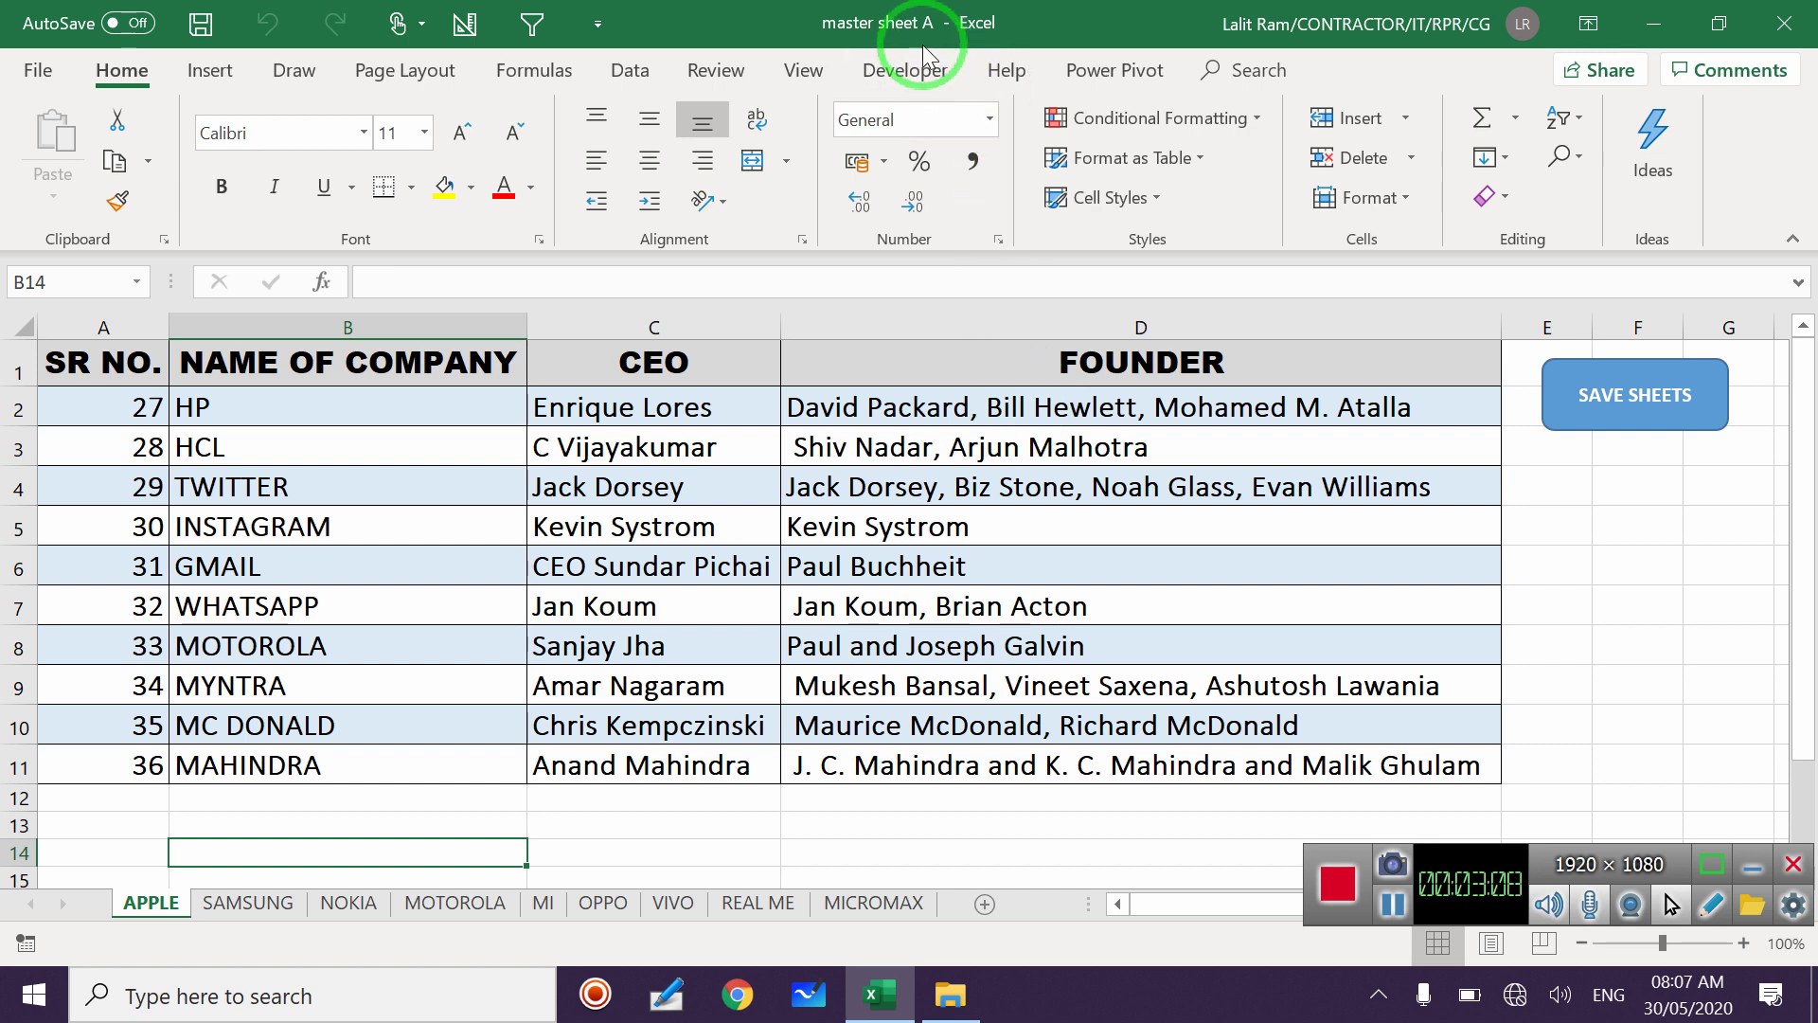
Confirm in Save As that the file type is Excel Macro-Enabled Workbook, without saving
{"action": "left_click", "coordinate": [29, 70]}
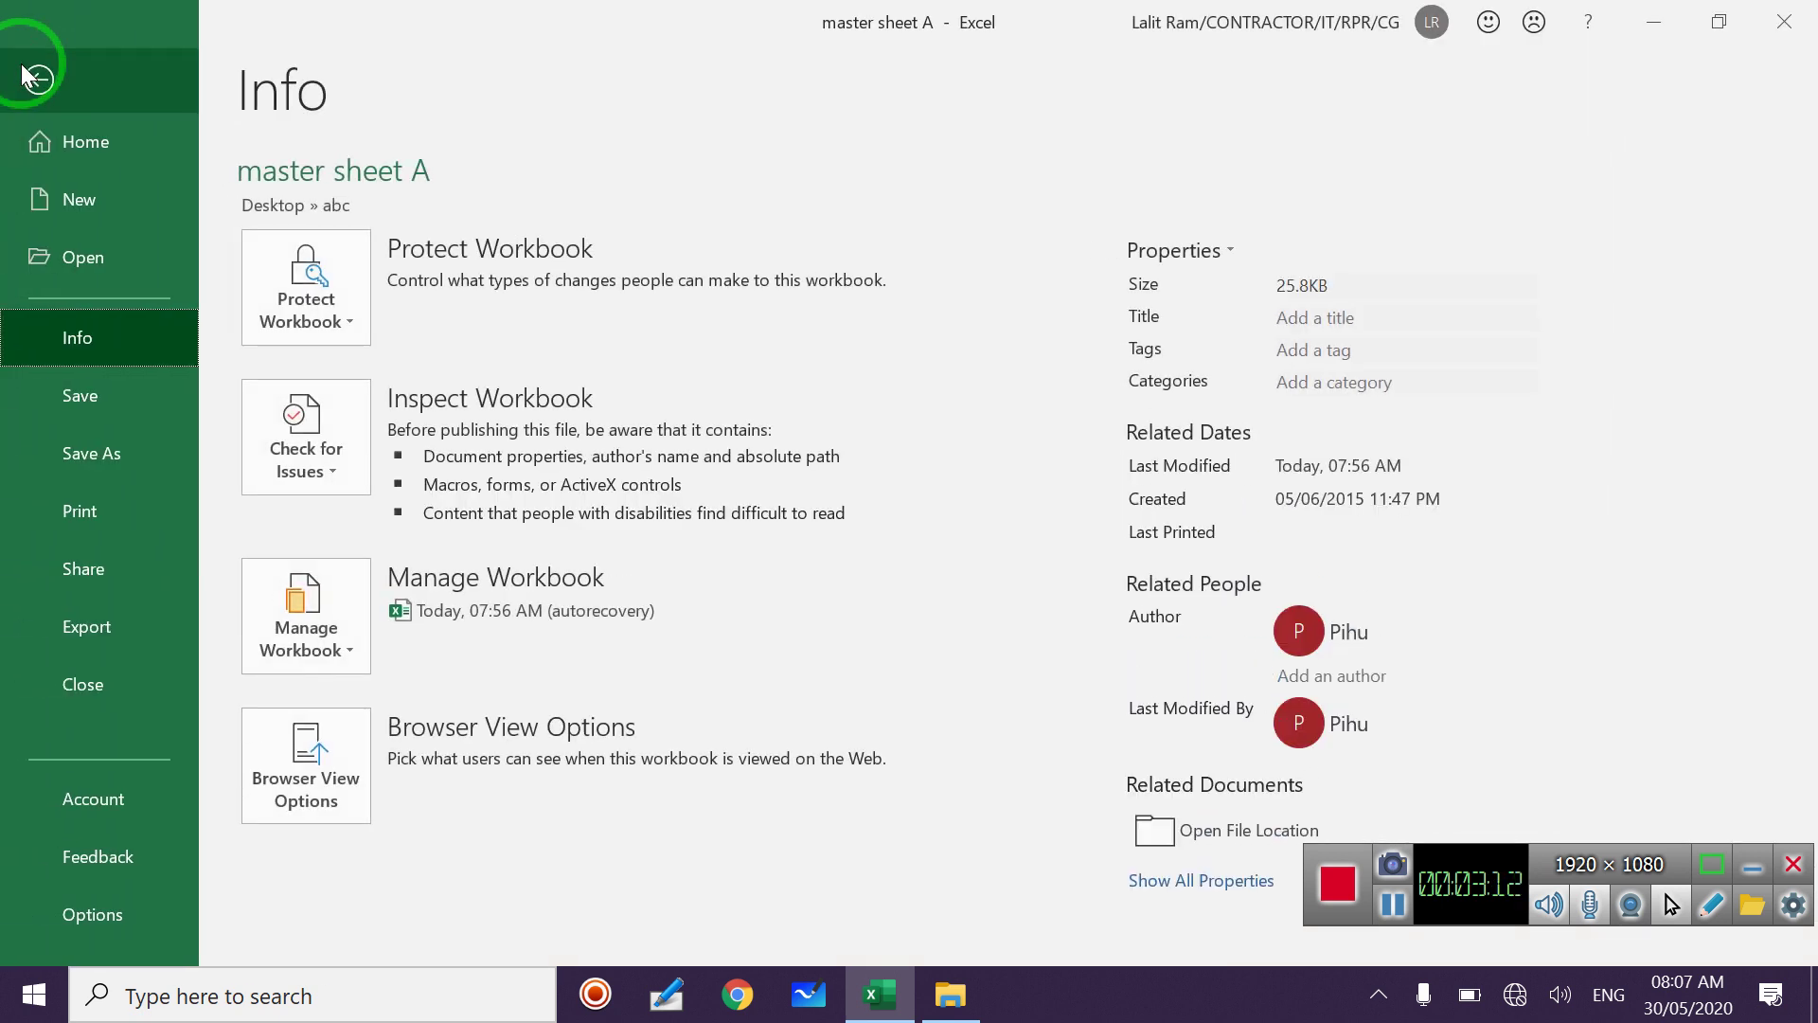
{"action": "left_click", "coordinate": [102, 459]}
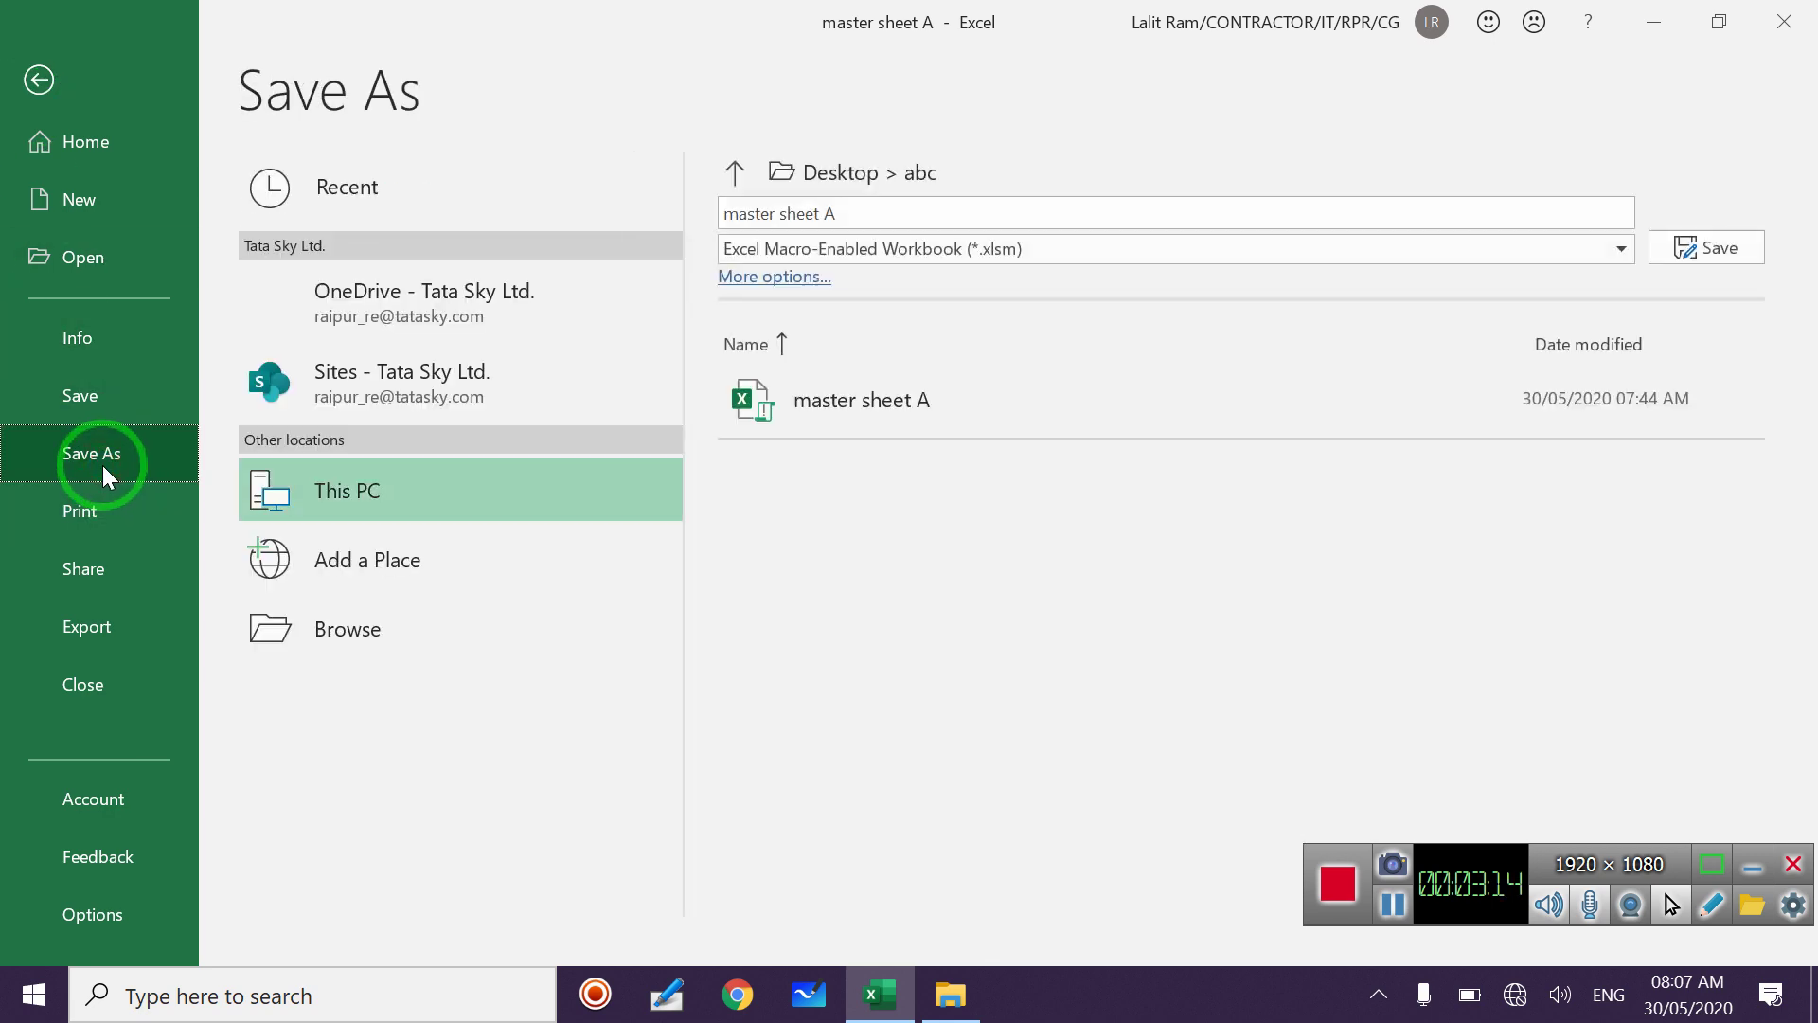
{"action": "left_click", "coordinate": [937, 250]}
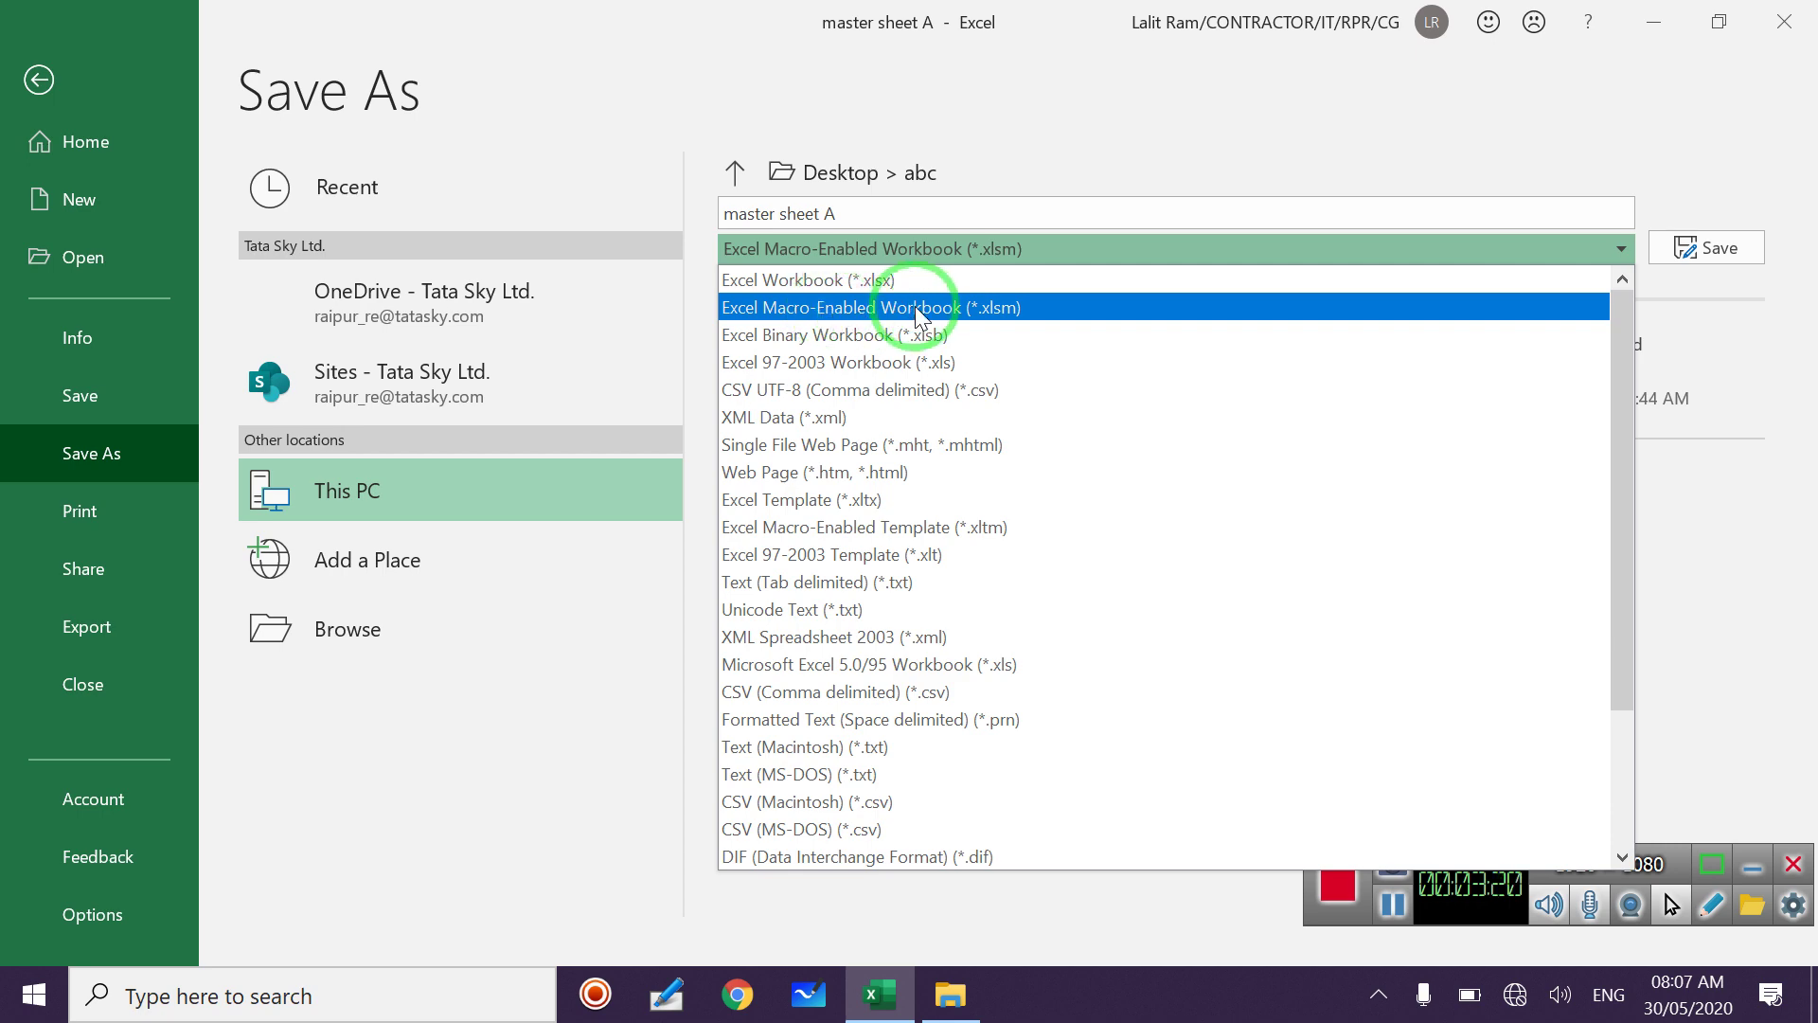
{"action": "left_click", "coordinate": [1775, 31]}
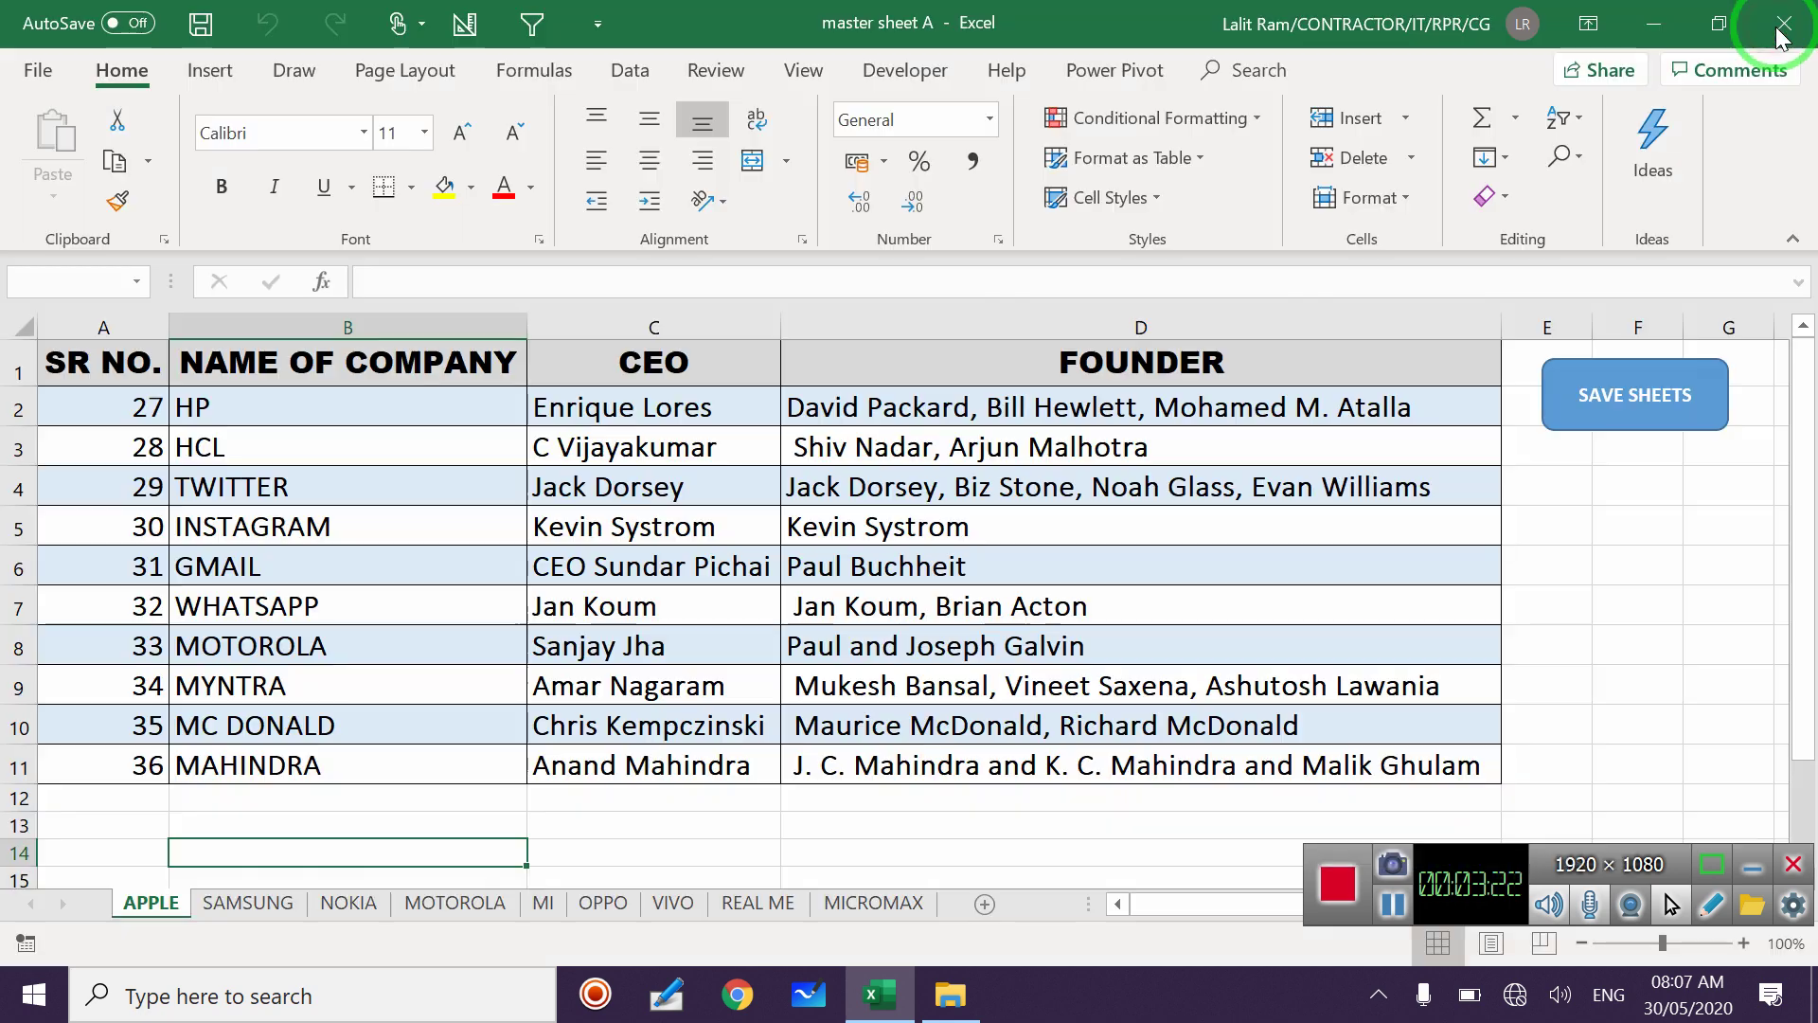
Delete all the Sahutubersheets code from Module1, then minimize the VBA editor and Excel
{"action": "left_click", "coordinate": [1017, 561]}
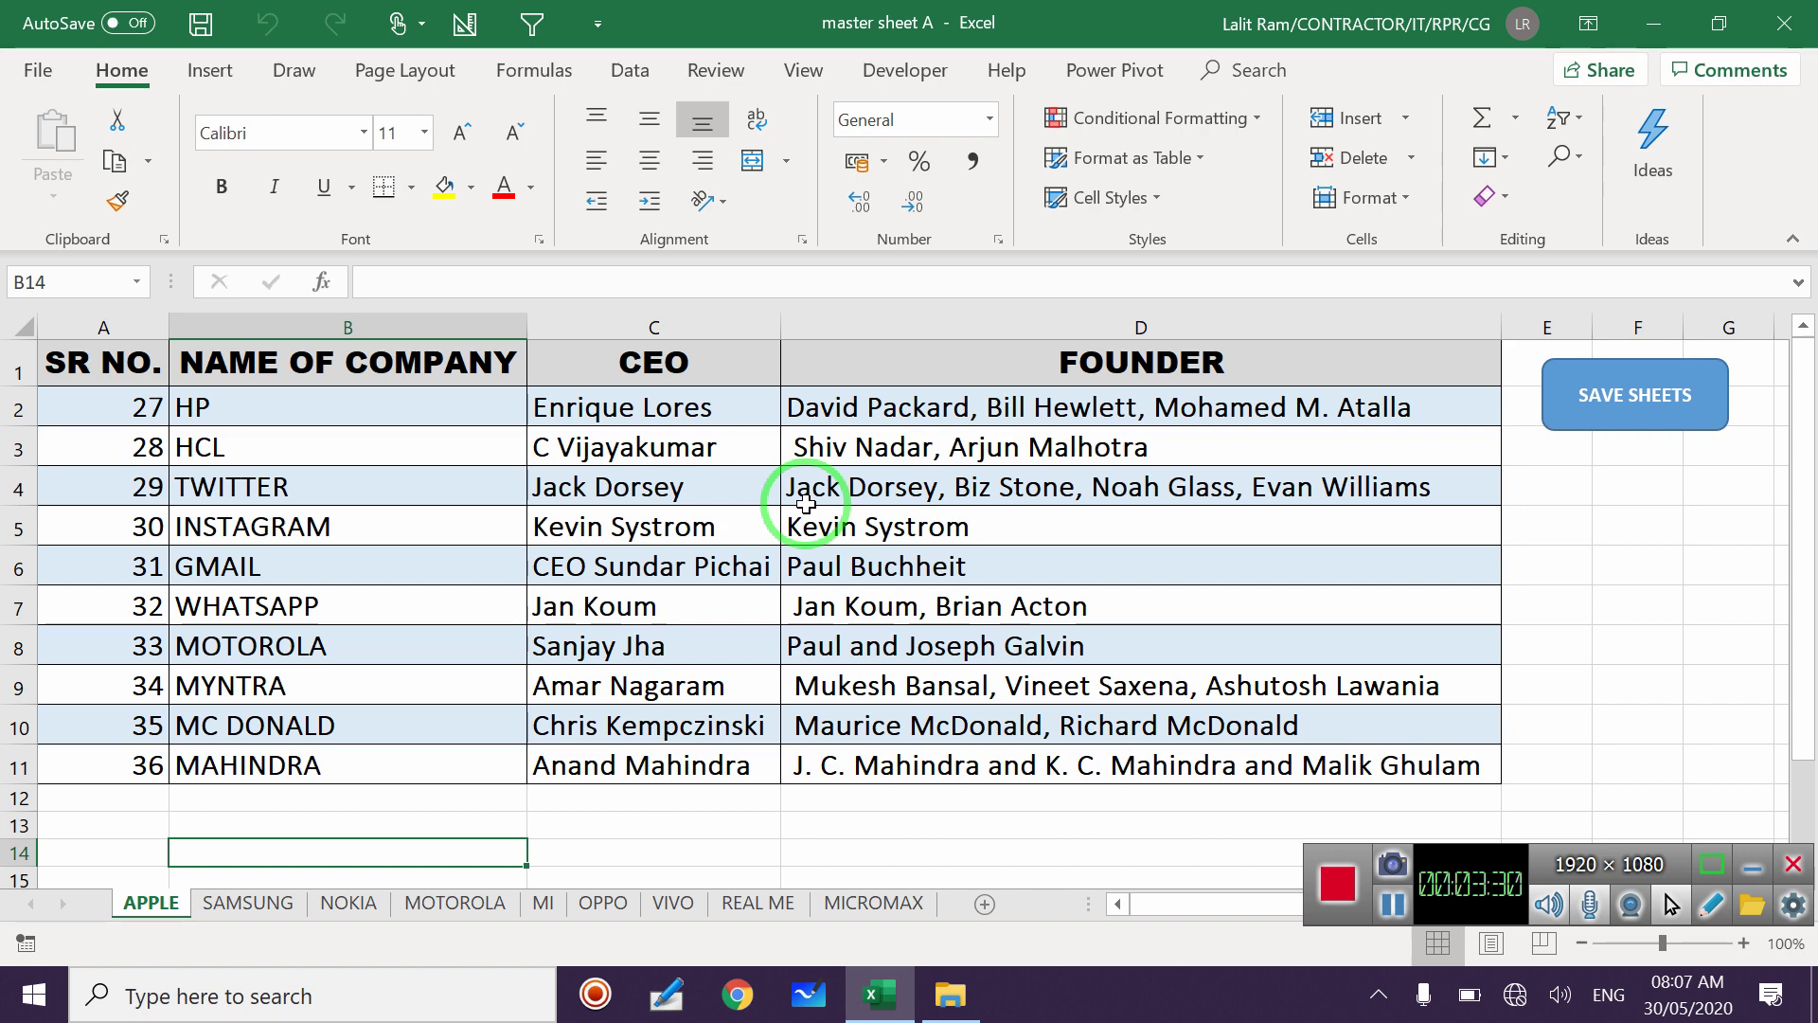
{"action": "key", "text": "alt+F11"}
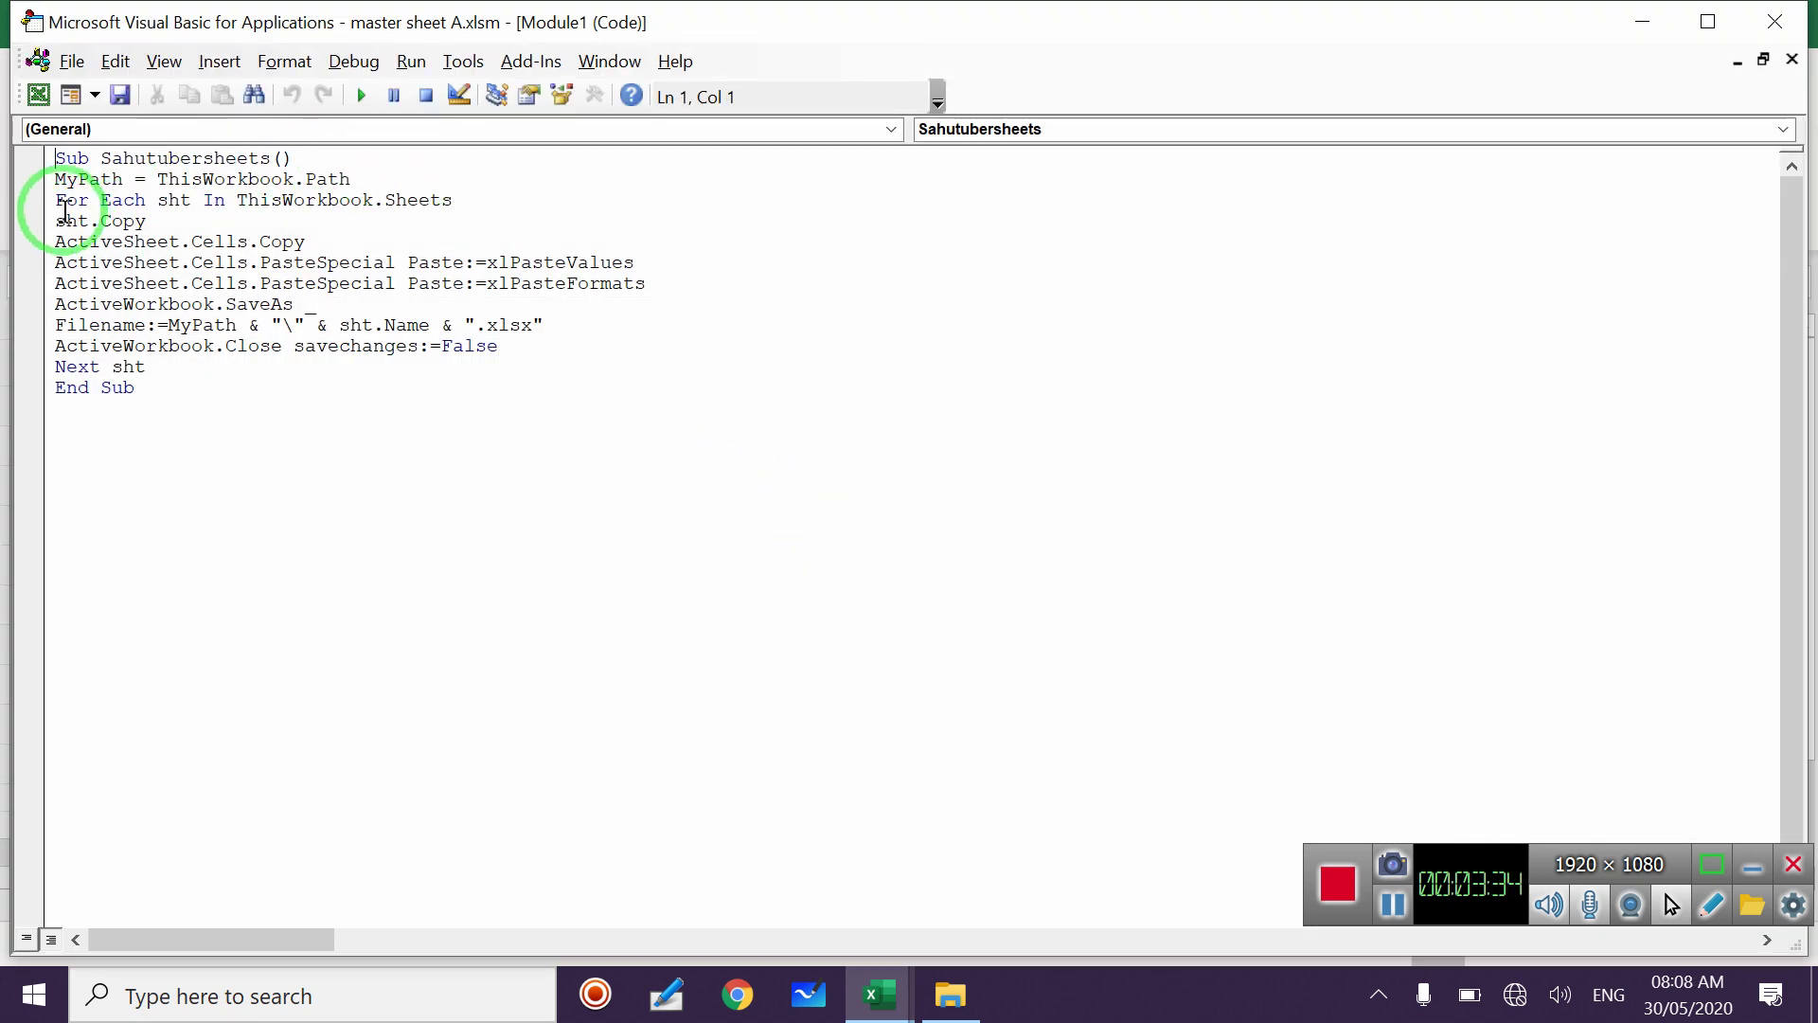
{"action": "left_click_drag", "start_coordinate": [59, 158], "coordinate": [607, 387]}
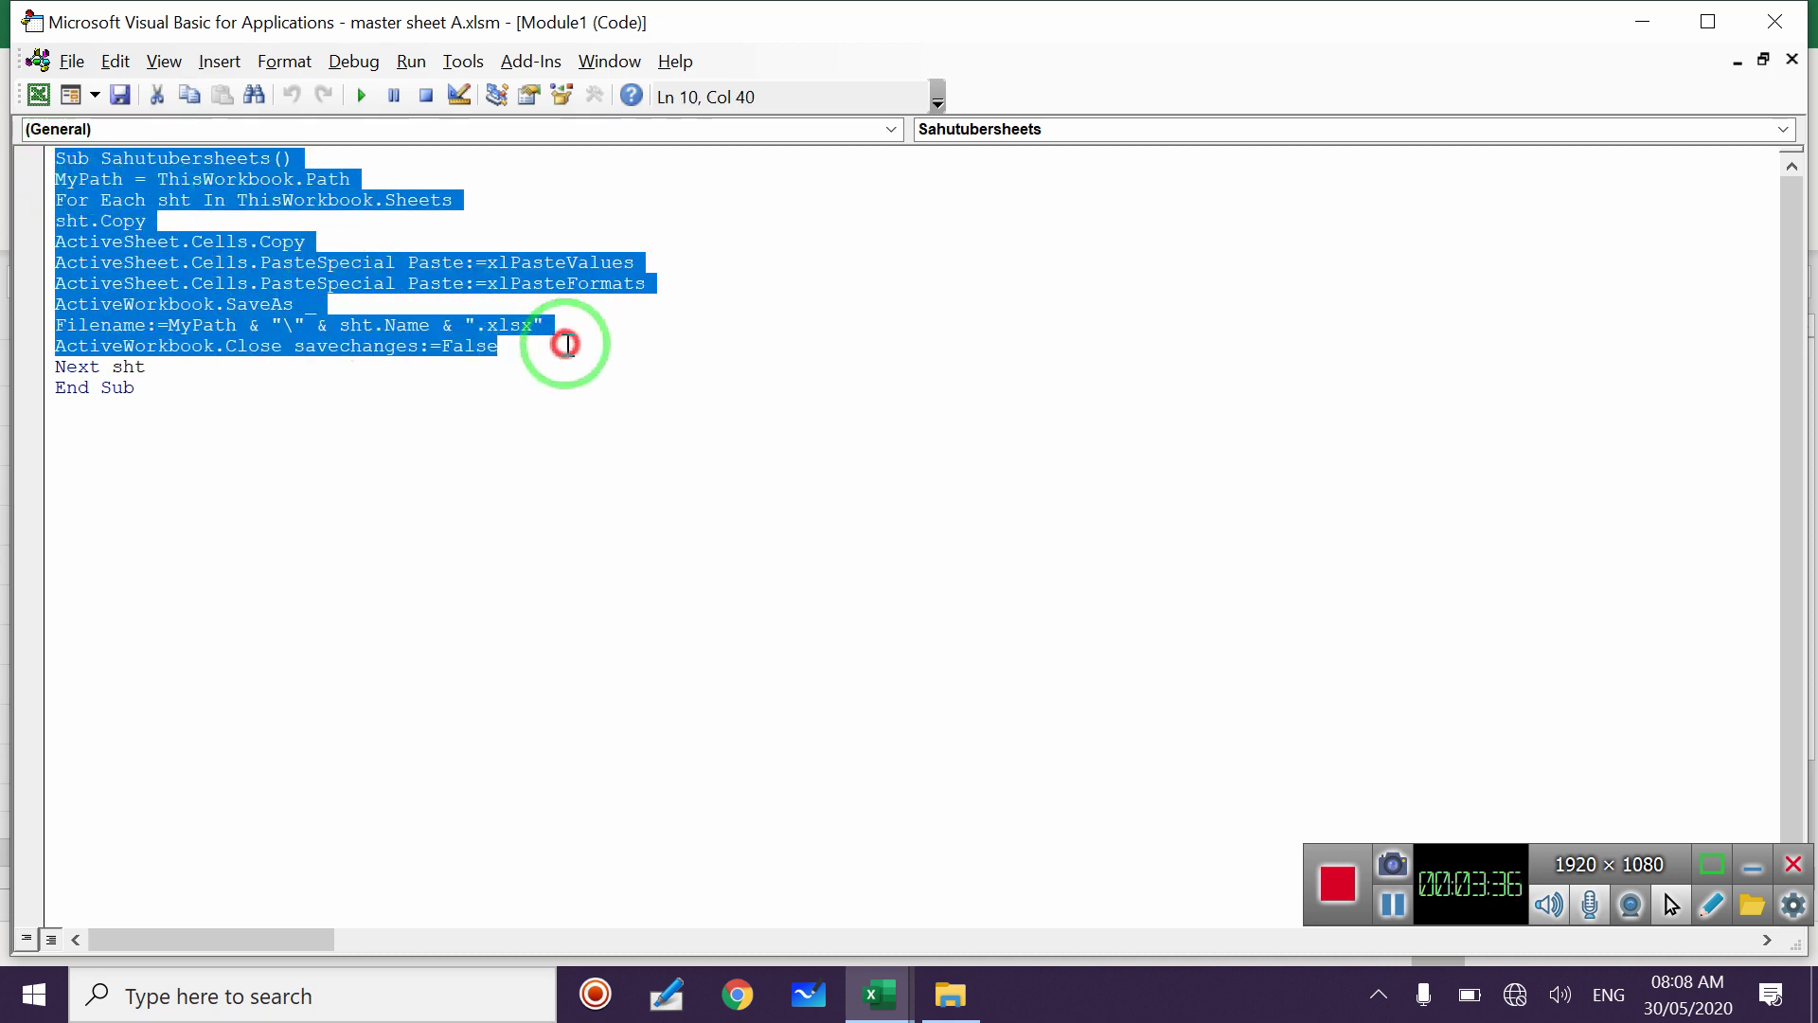
{"action": "key", "text": "Delete"}
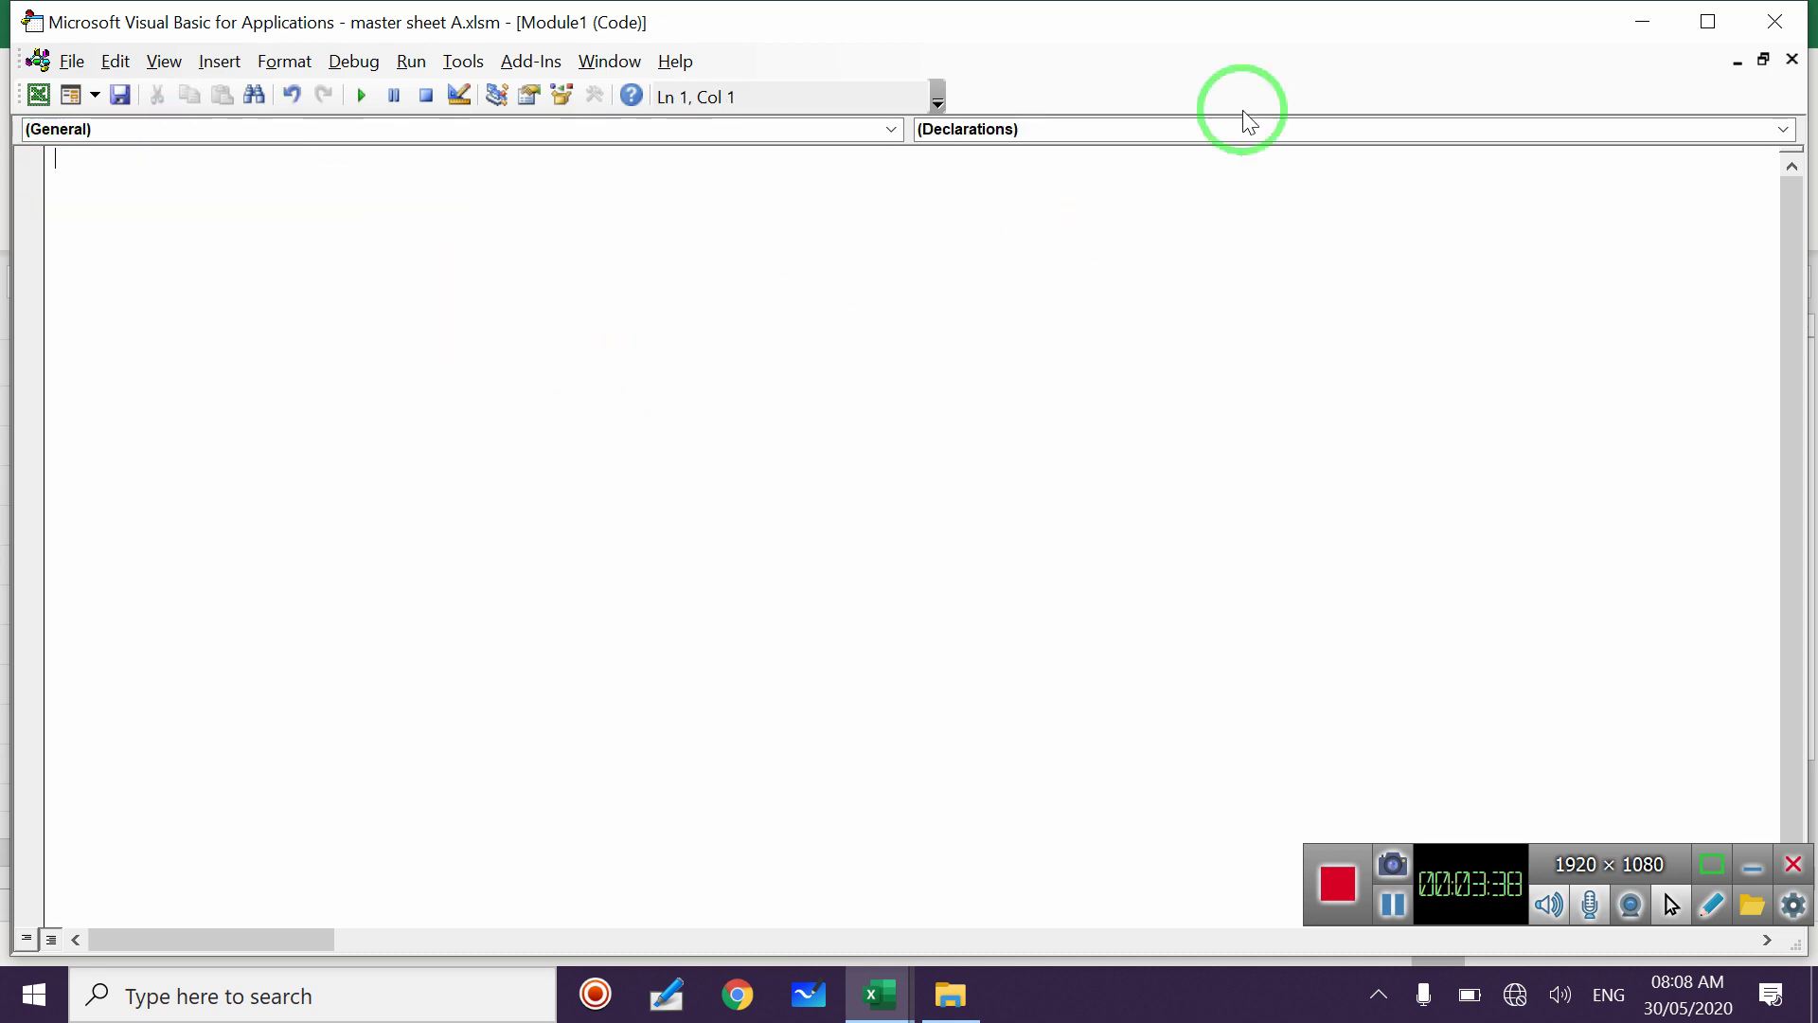
{"action": "left_click", "coordinate": [1642, 23]}
{"action": "left_click", "coordinate": [1652, 23]}
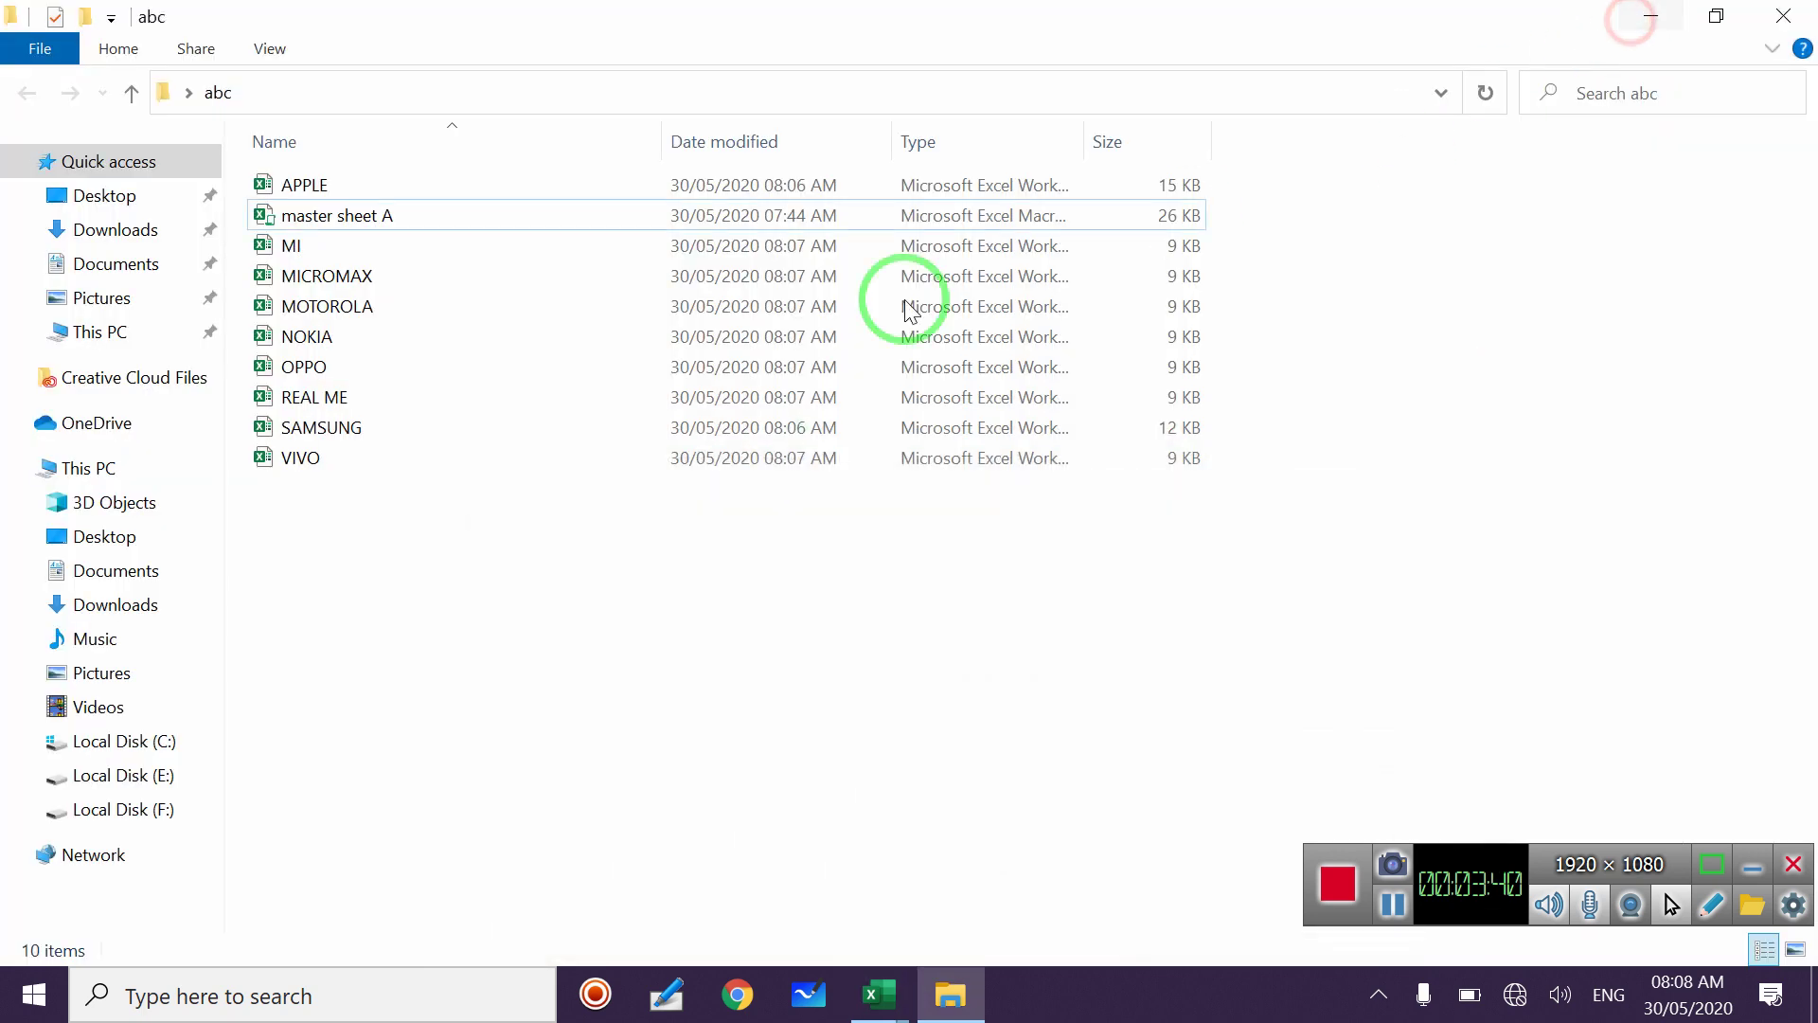
Open the vba text file from the desktop in a maximized Notepad
{"action": "left_click", "coordinate": [1627, 21]}
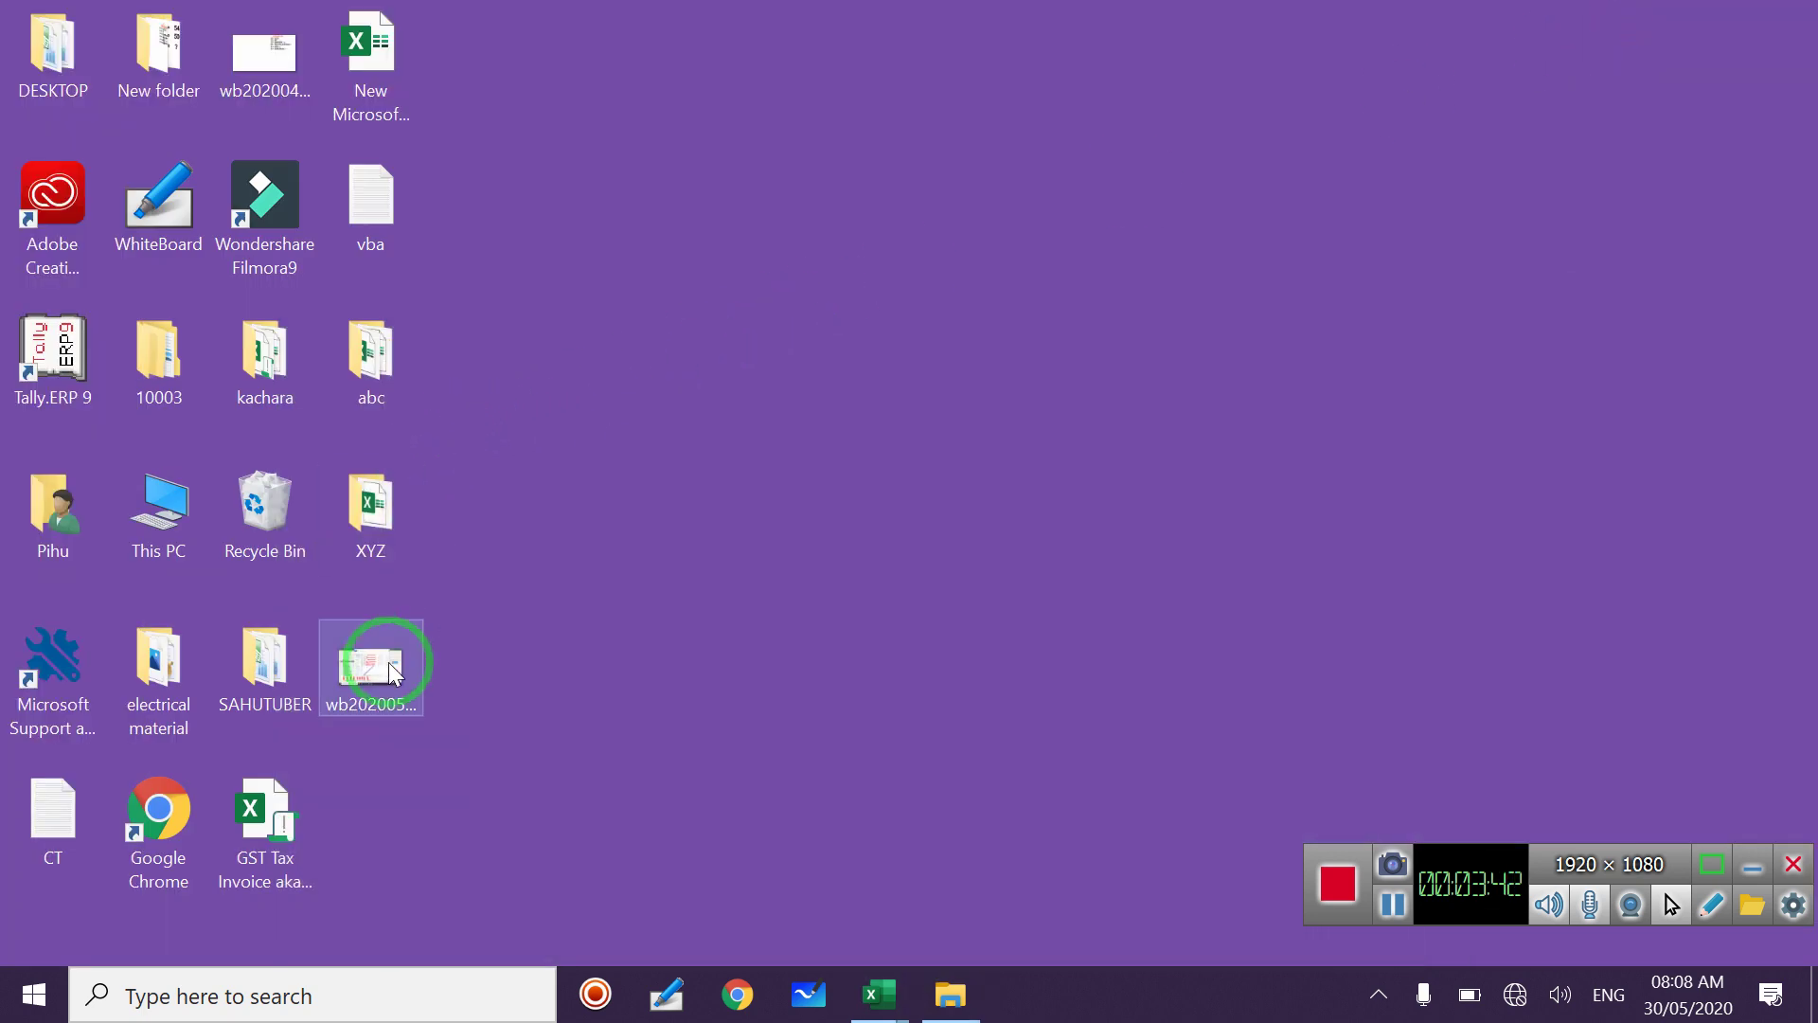
{"action": "double_click", "coordinate": [382, 237]}
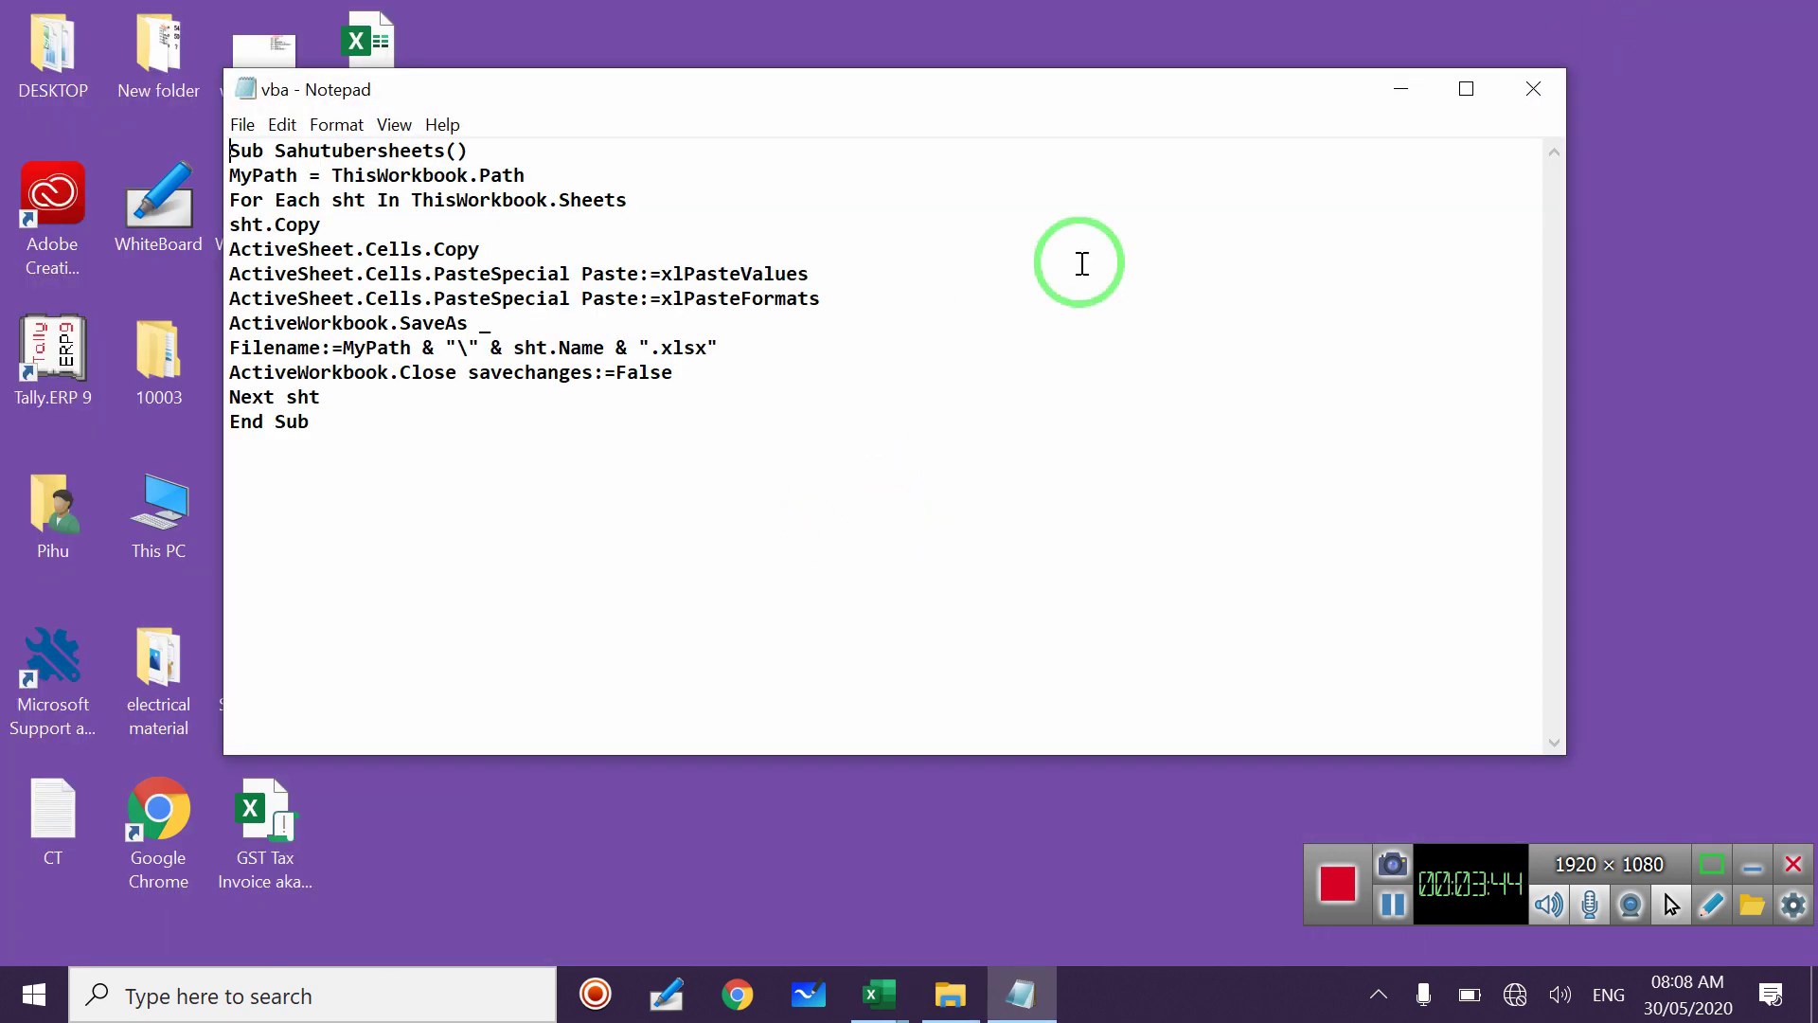
{"action": "left_click", "coordinate": [1466, 88]}
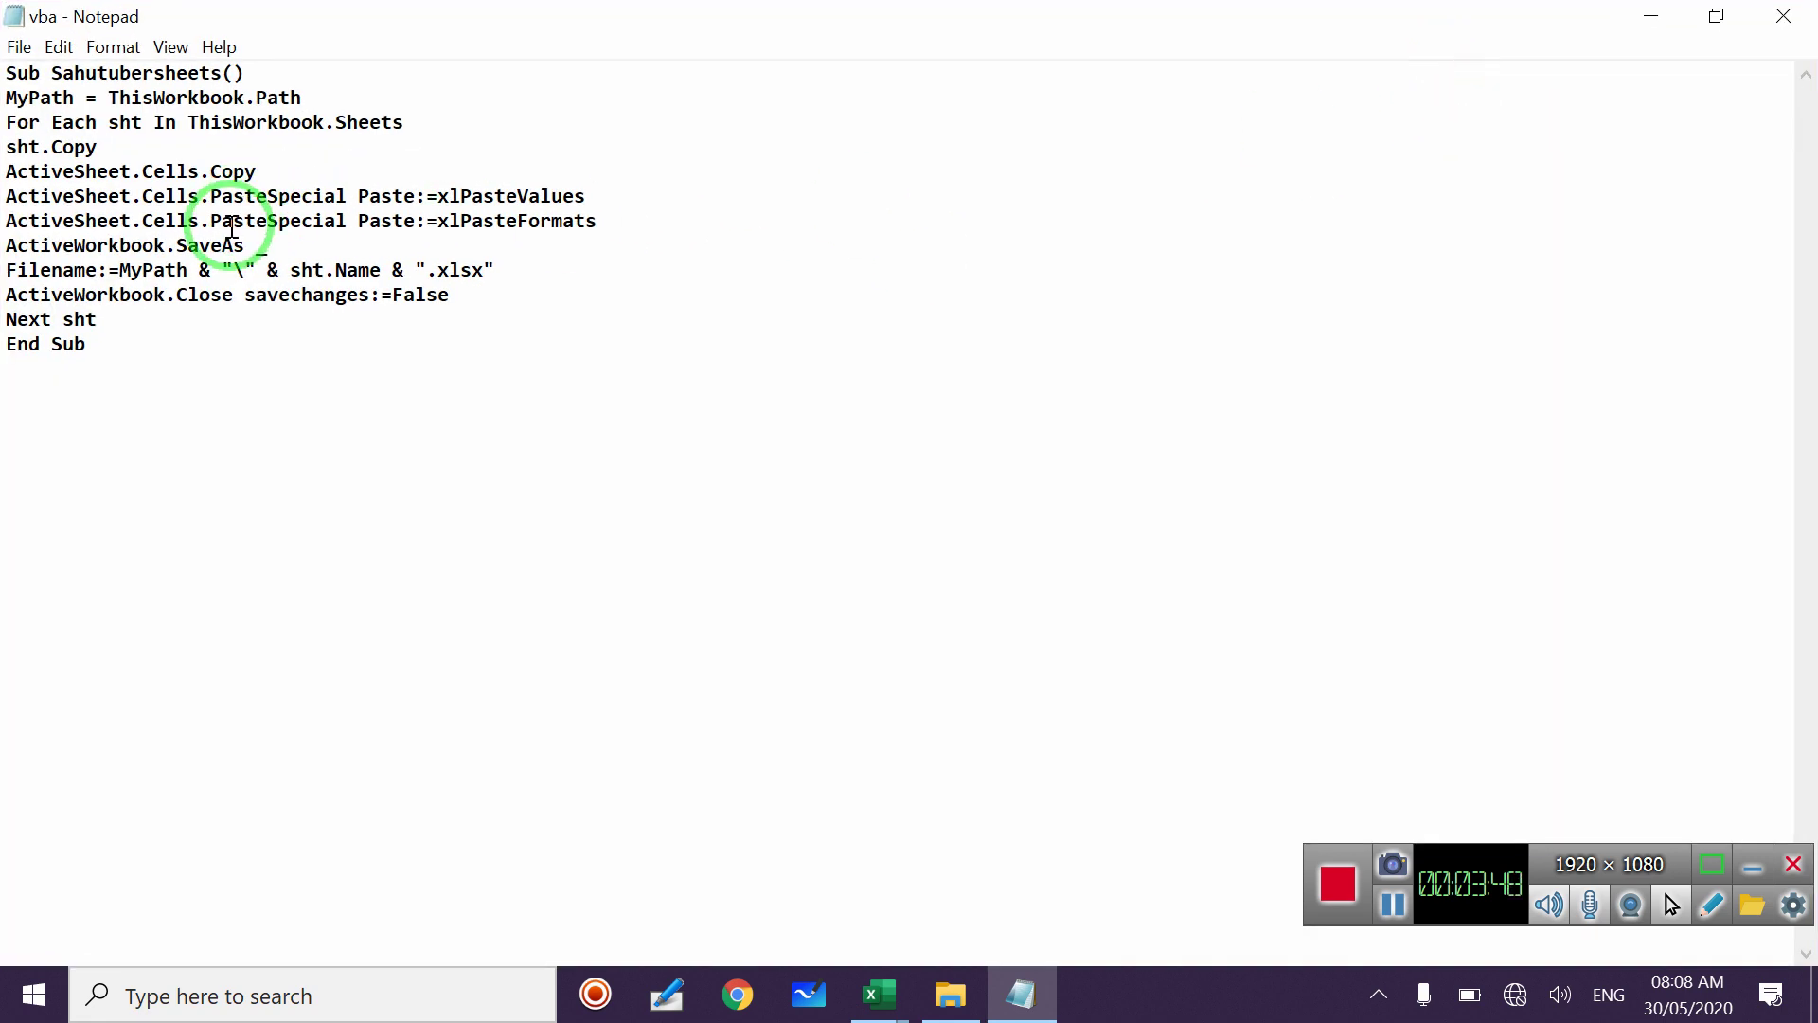
Select the entire macro script in Notepad and return to the Module1 editor
{"action": "scroll", "coordinate": [232, 227], "scroll_direction": "up", "scroll_amount": 1, "text": "ctrl"}
{"action": "scroll", "coordinate": [232, 227], "scroll_direction": "up", "scroll_amount": 3, "text": "ctrl"}
{"action": "scroll", "coordinate": [232, 227], "scroll_direction": "up", "scroll_amount": 2, "text": "ctrl"}
{"action": "scroll", "coordinate": [232, 227], "scroll_direction": "up", "scroll_amount": 4, "text": "ctrl"}
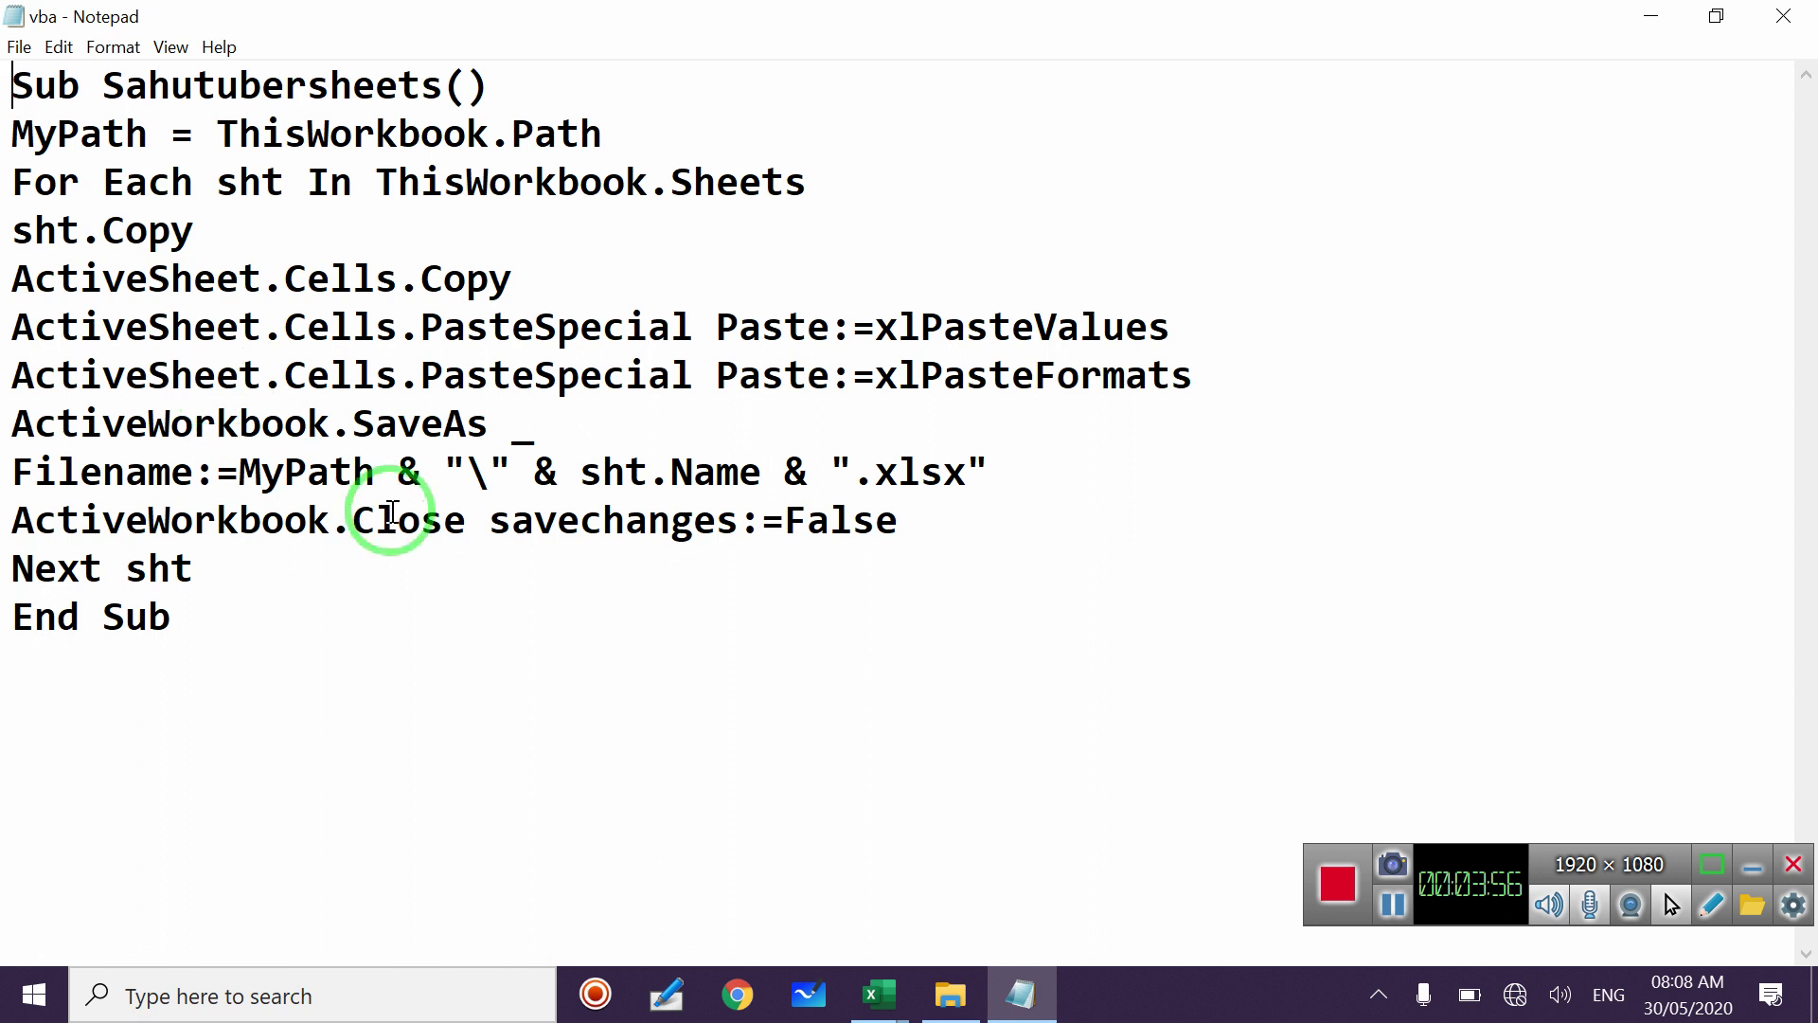
{"action": "mouse_move", "coordinate": [11, 88]}
{"action": "left_mouse_down"}
{"action": "mouse_move", "coordinate": [743, 515]}
{"action": "mouse_move", "coordinate": [845, 625]}
{"action": "left_mouse_up"}
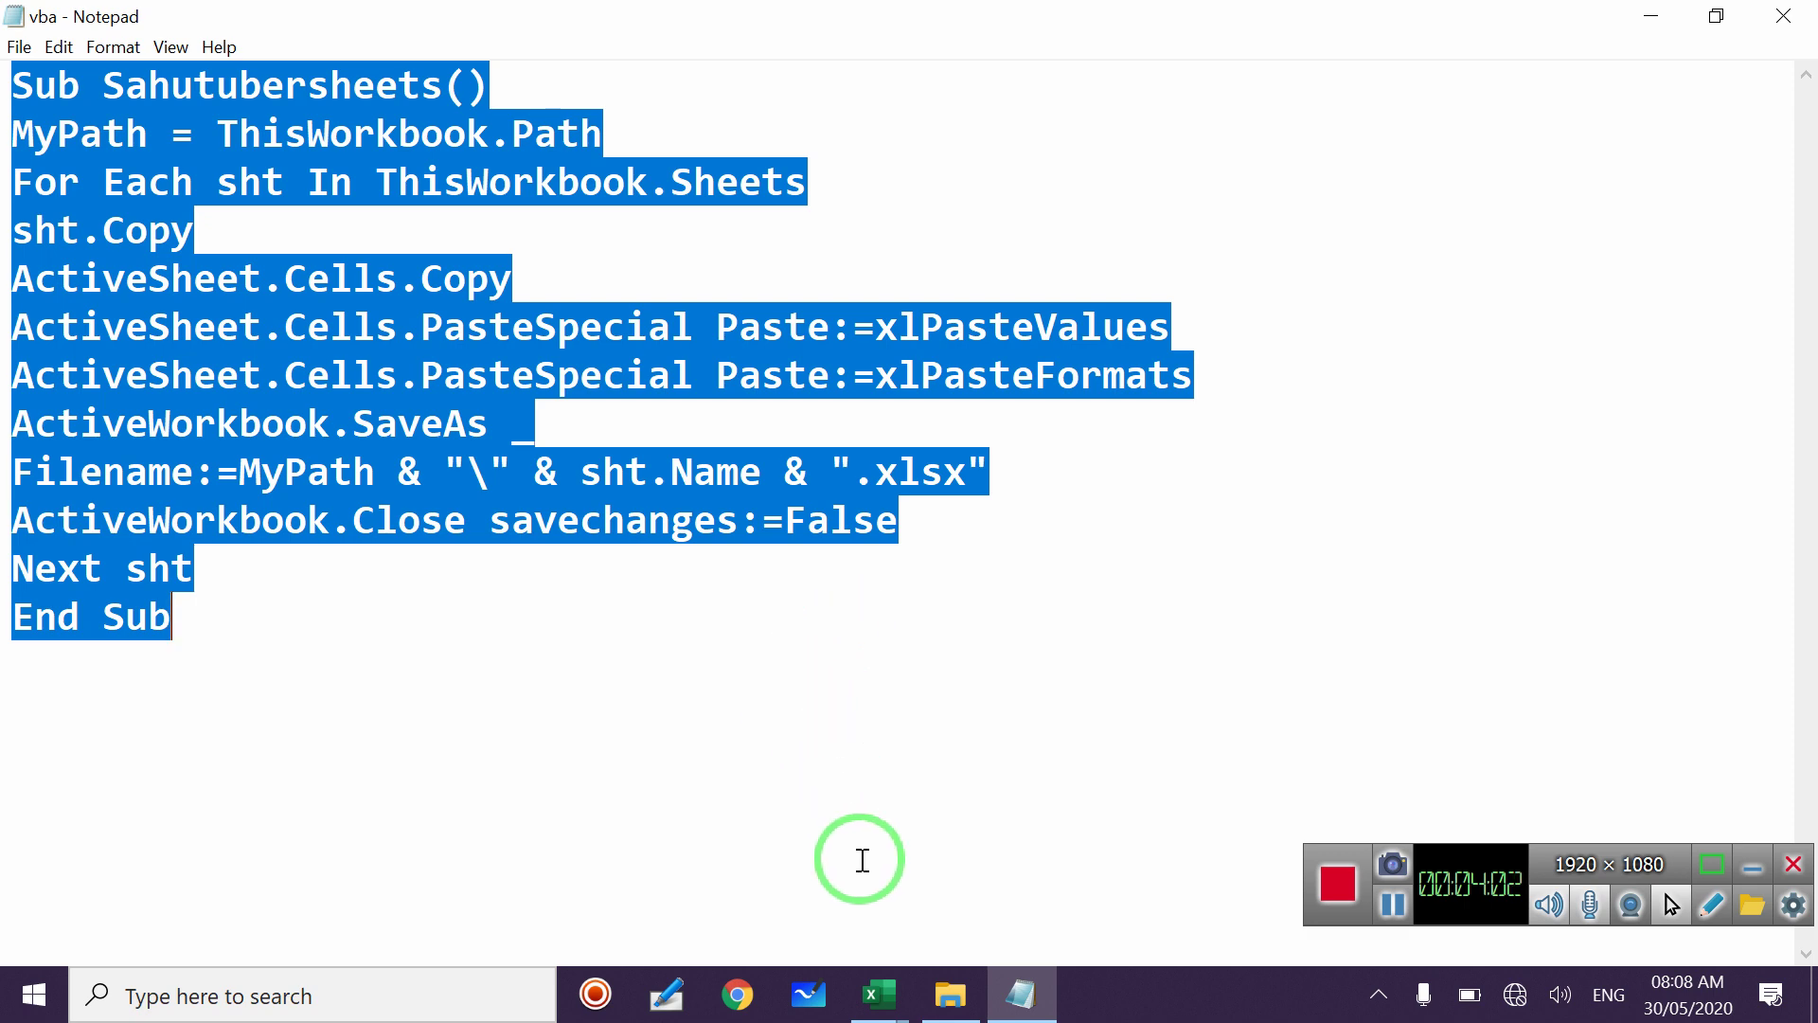
{"action": "left_click", "coordinate": [879, 993]}
{"action": "left_click", "coordinate": [968, 915]}
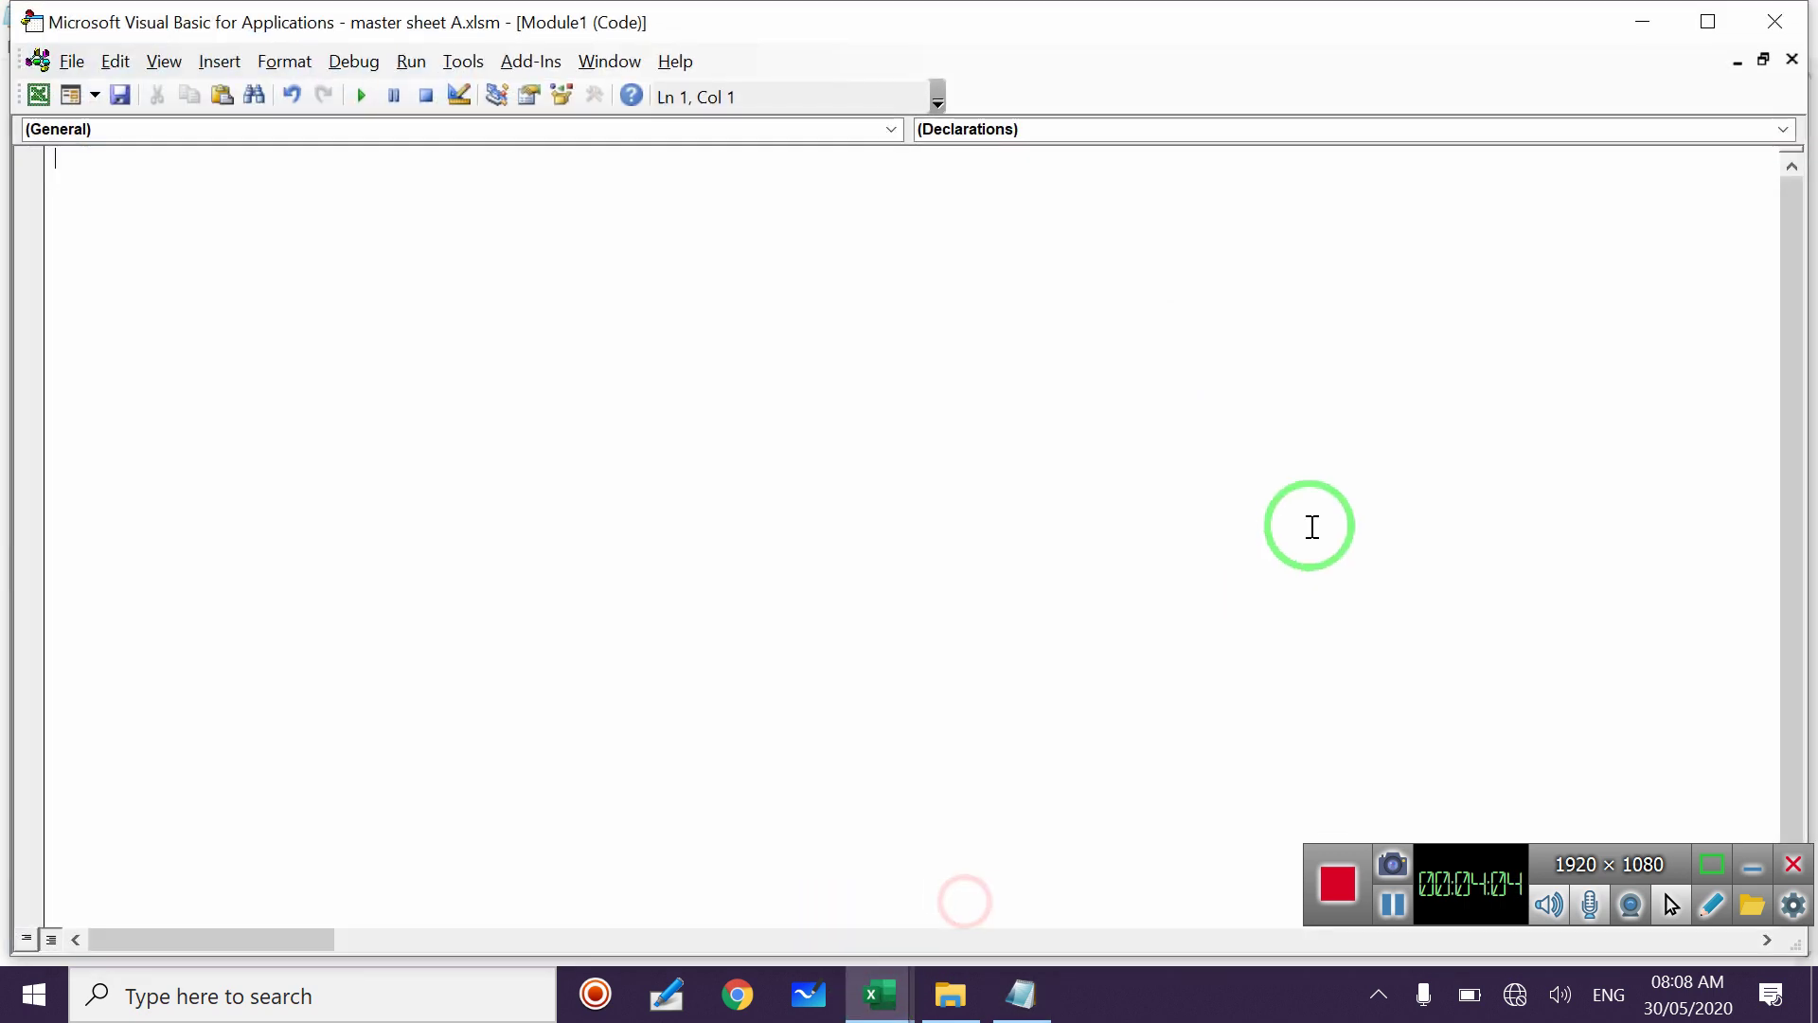
{"action": "left_click", "coordinate": [1782, 25]}
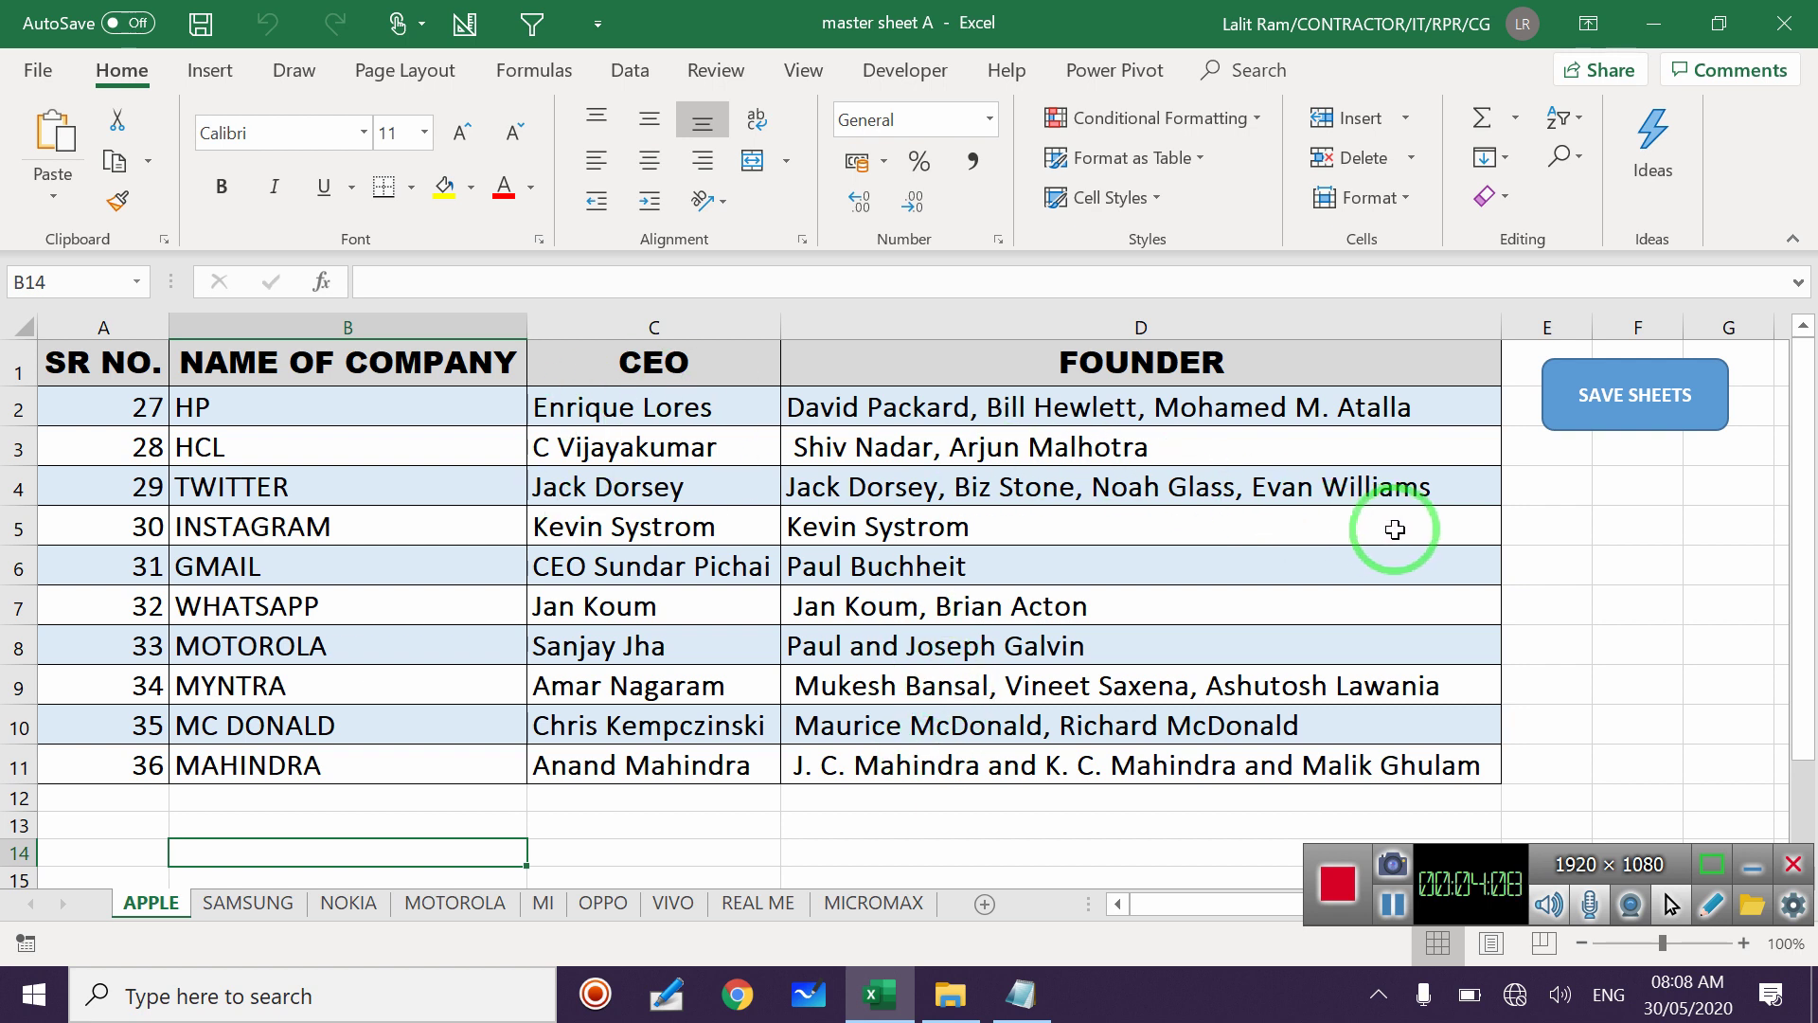
{"action": "left_click", "coordinate": [1395, 529]}
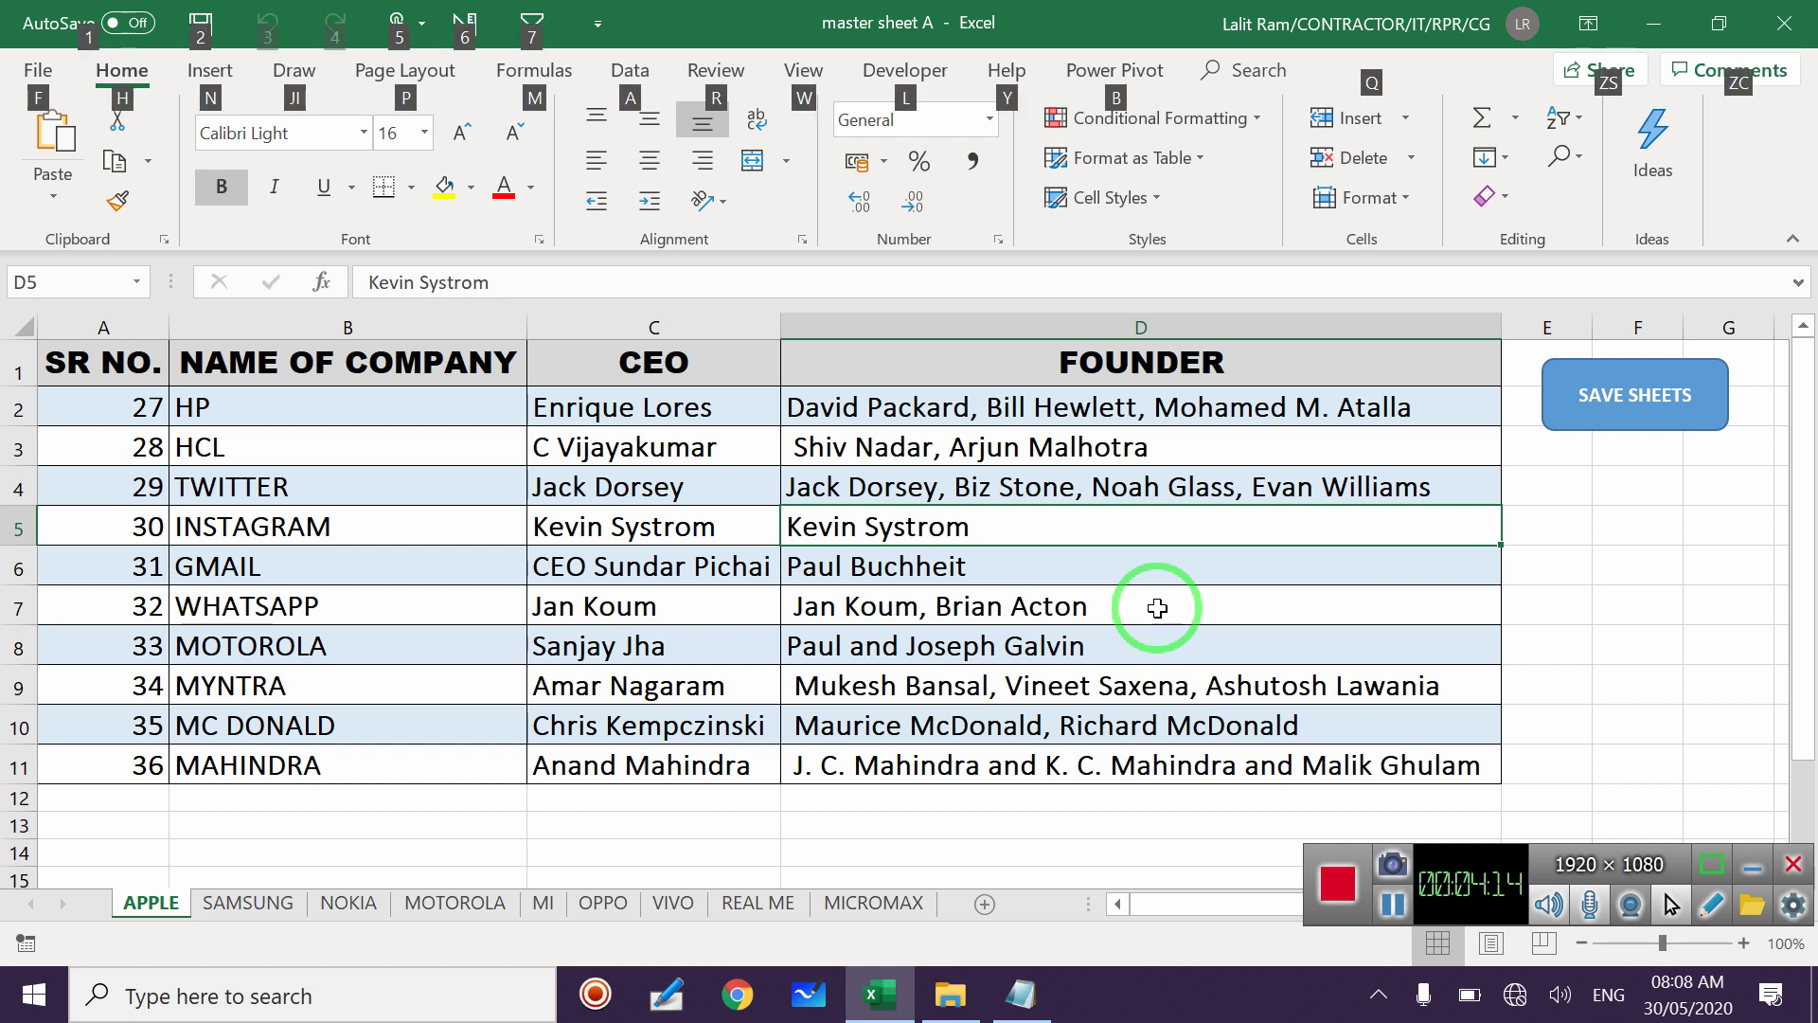
{"action": "key", "text": "alt+F11"}
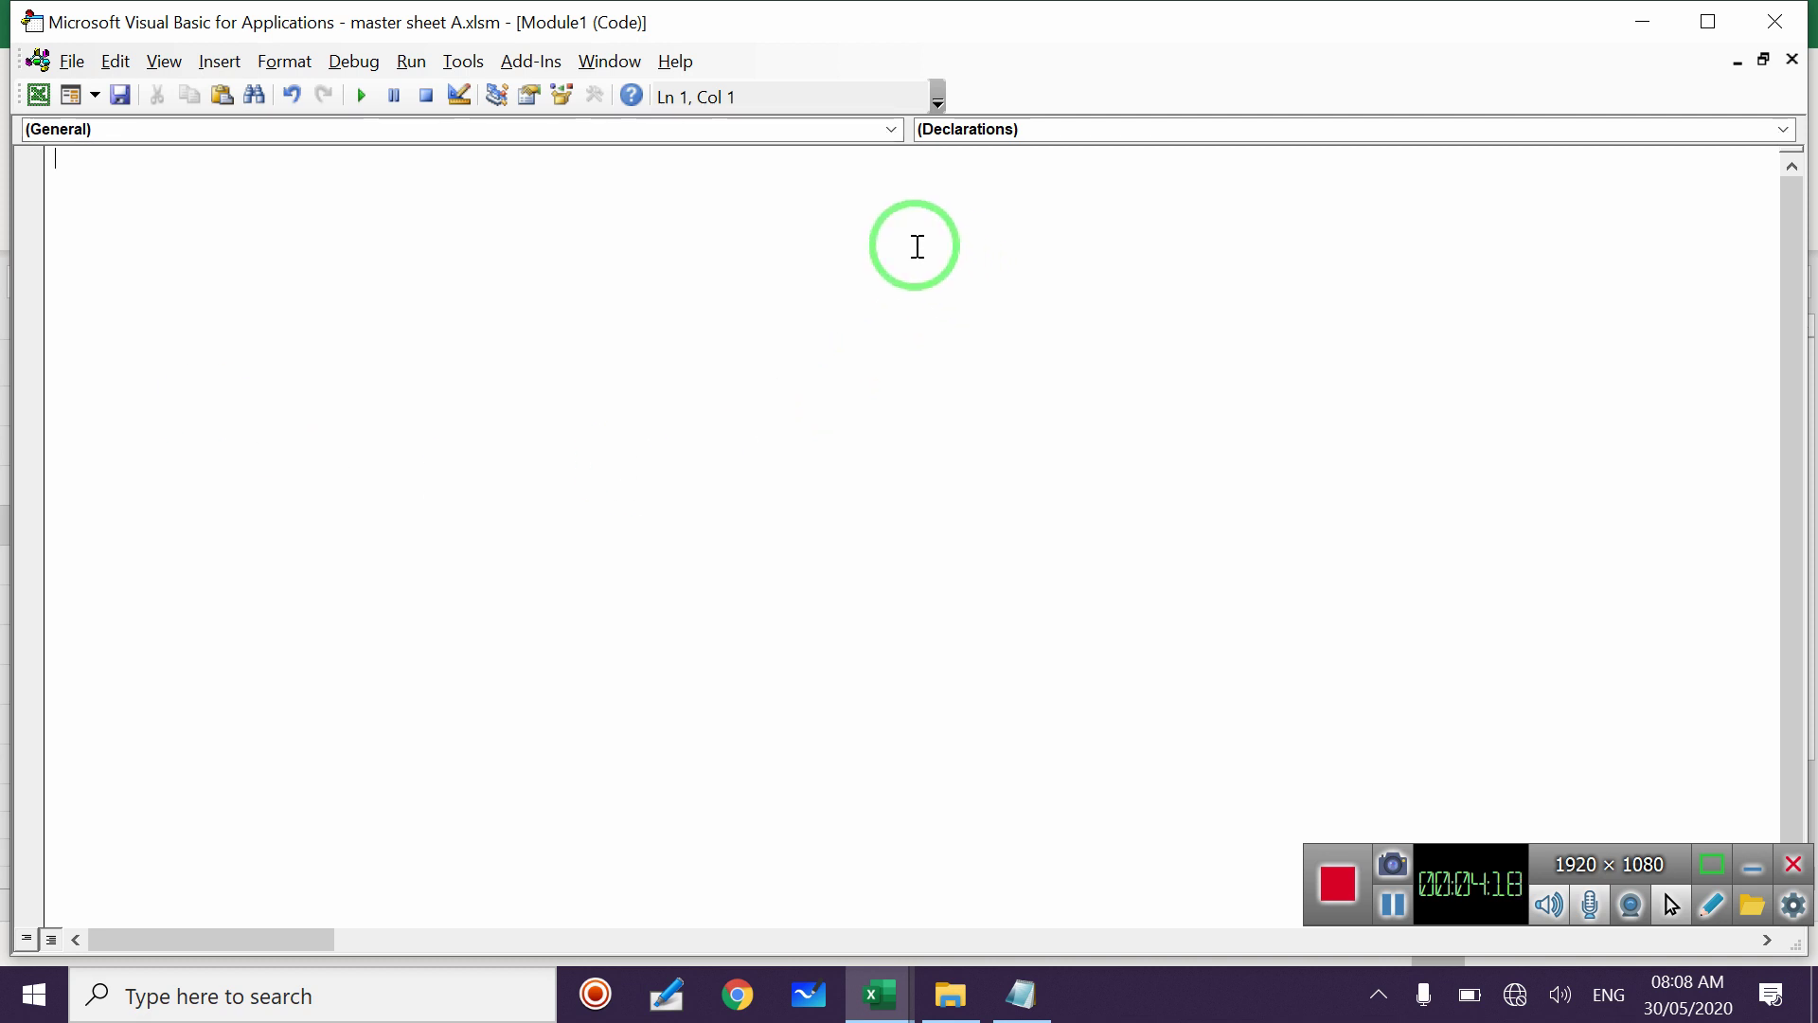
Insert a new Module2 and paste the Sahutubersheets macro into it
{"action": "left_click", "coordinate": [223, 74]}
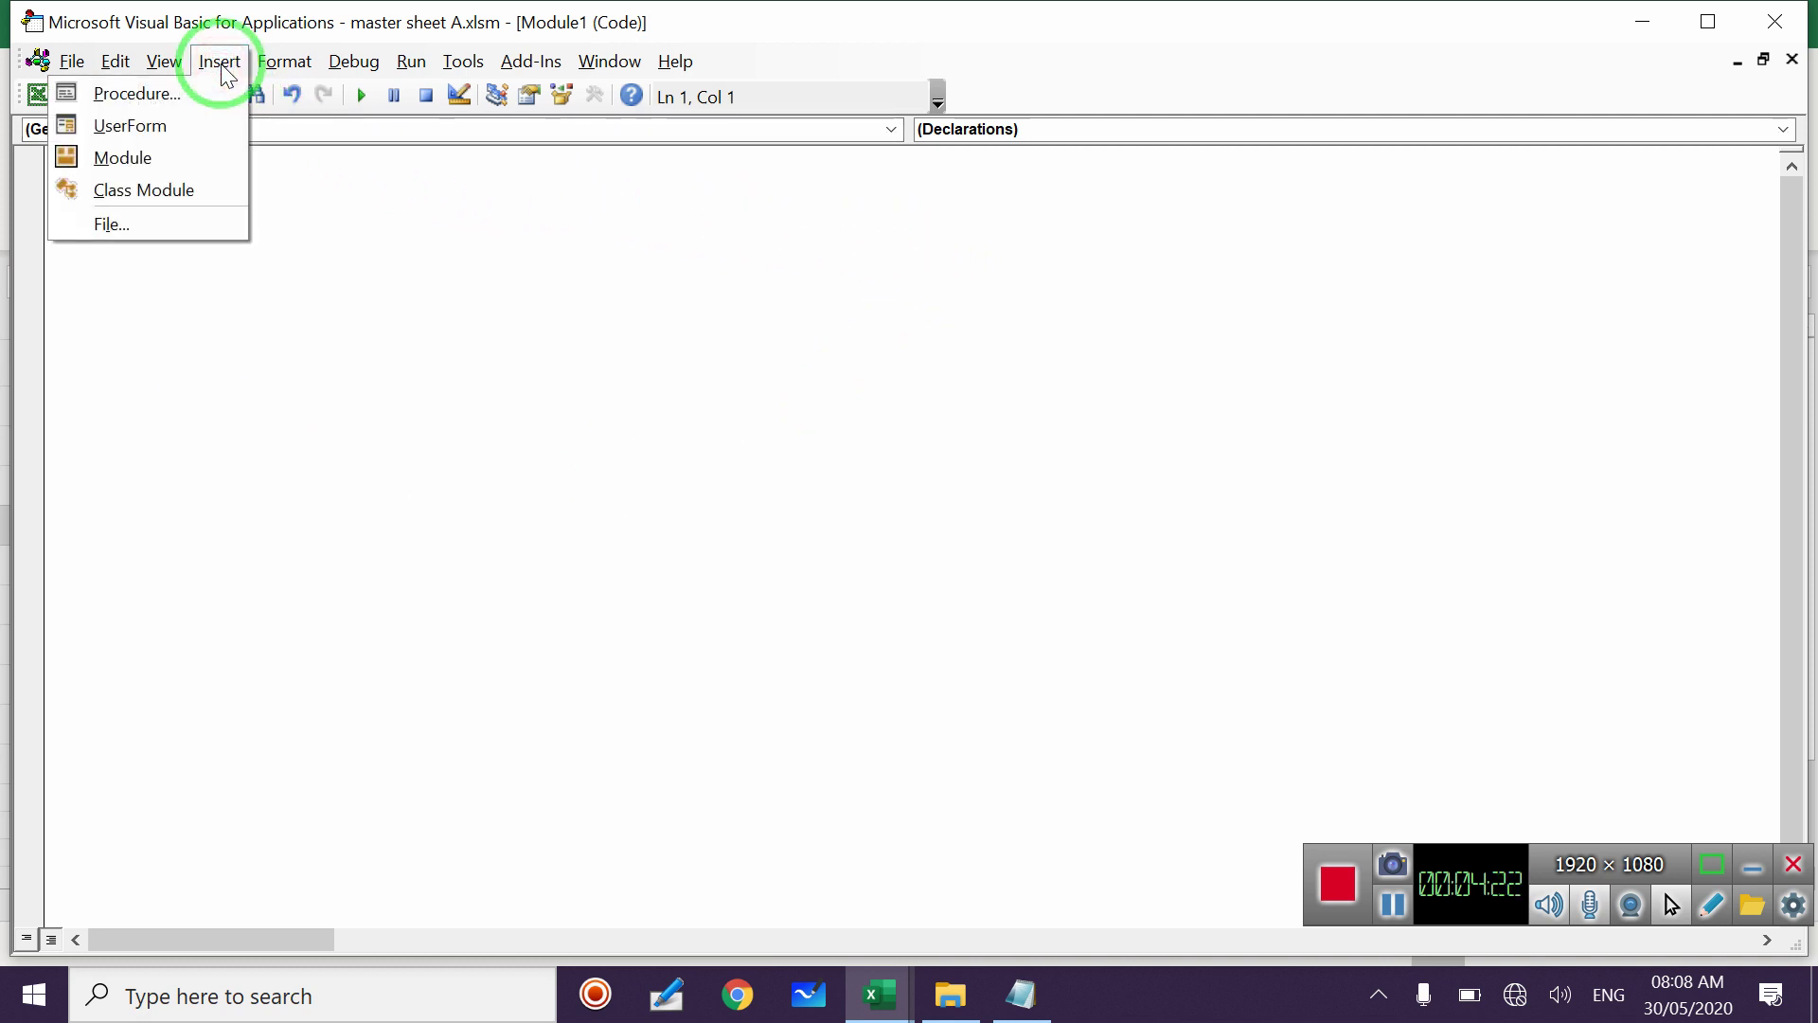
{"action": "left_click", "coordinate": [223, 74]}
{"action": "left_click", "coordinate": [230, 76]}
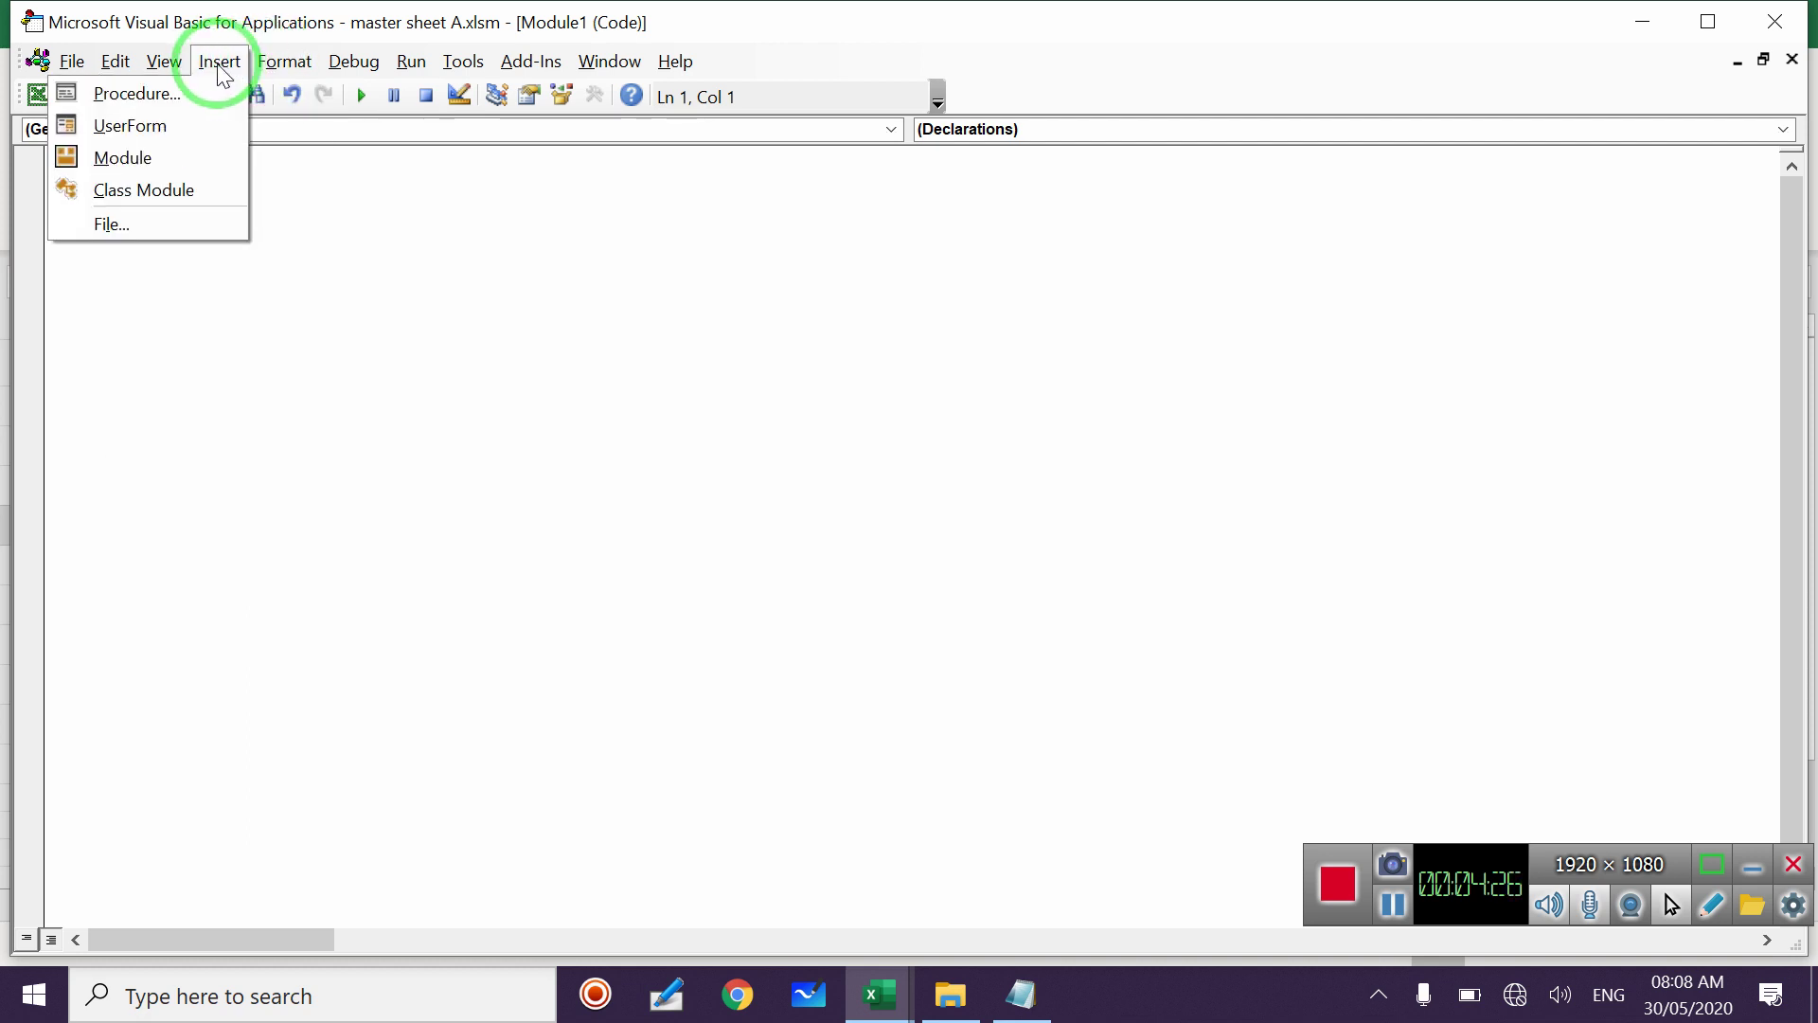
{"action": "left_click", "coordinate": [175, 159]}
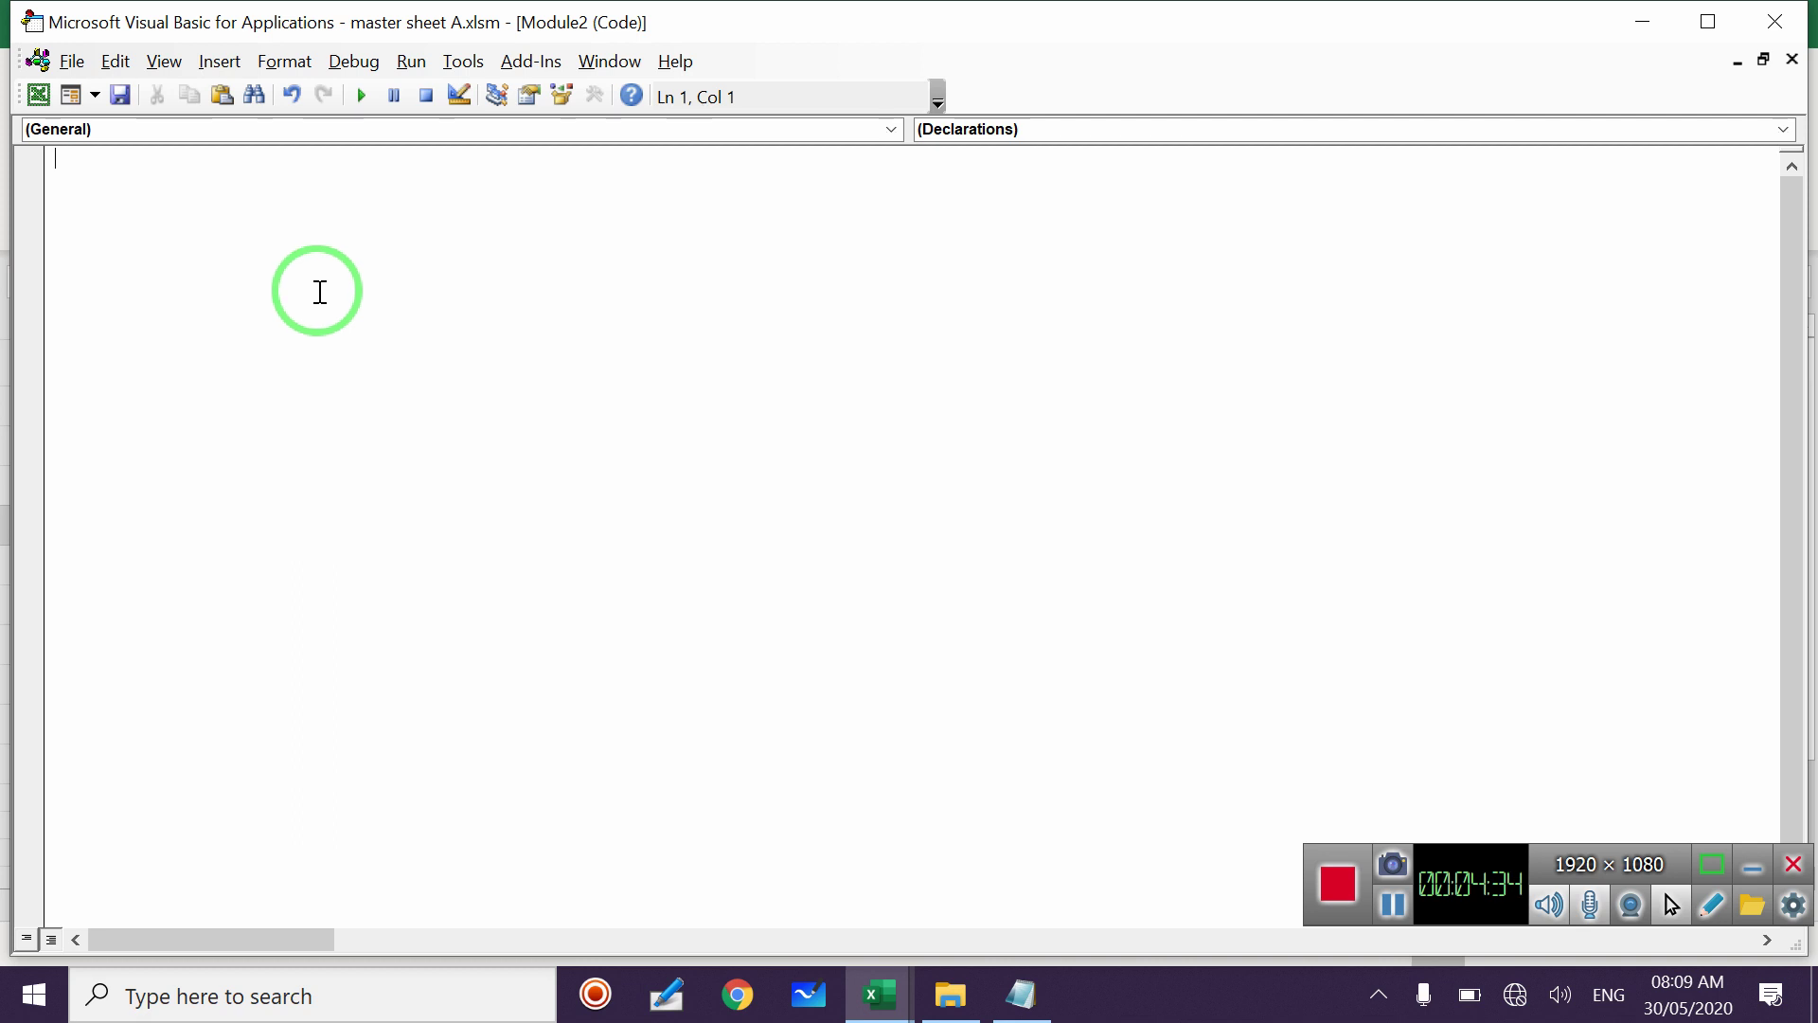
{"action": "type", "text": "Sub Sahutubersheets() MyPath = ThisWorkbook.Path For Each sht In ThisWorkbook.Sheets sht.Copy ActiveSheet.Cells.Copy ActiveSheet.Cells.PasteSpecial Paste:=xlPasteValues ActiveSheet.Cells.PasteSpecial Paste:=xlPasteFormats ActiveWorkbook.SaveAs _ Filename:=MyPath & \"\\\" & sht.Name & \".xlsx\" ActiveWorkbook.Close savechanges:=False Next sht End Sub"}
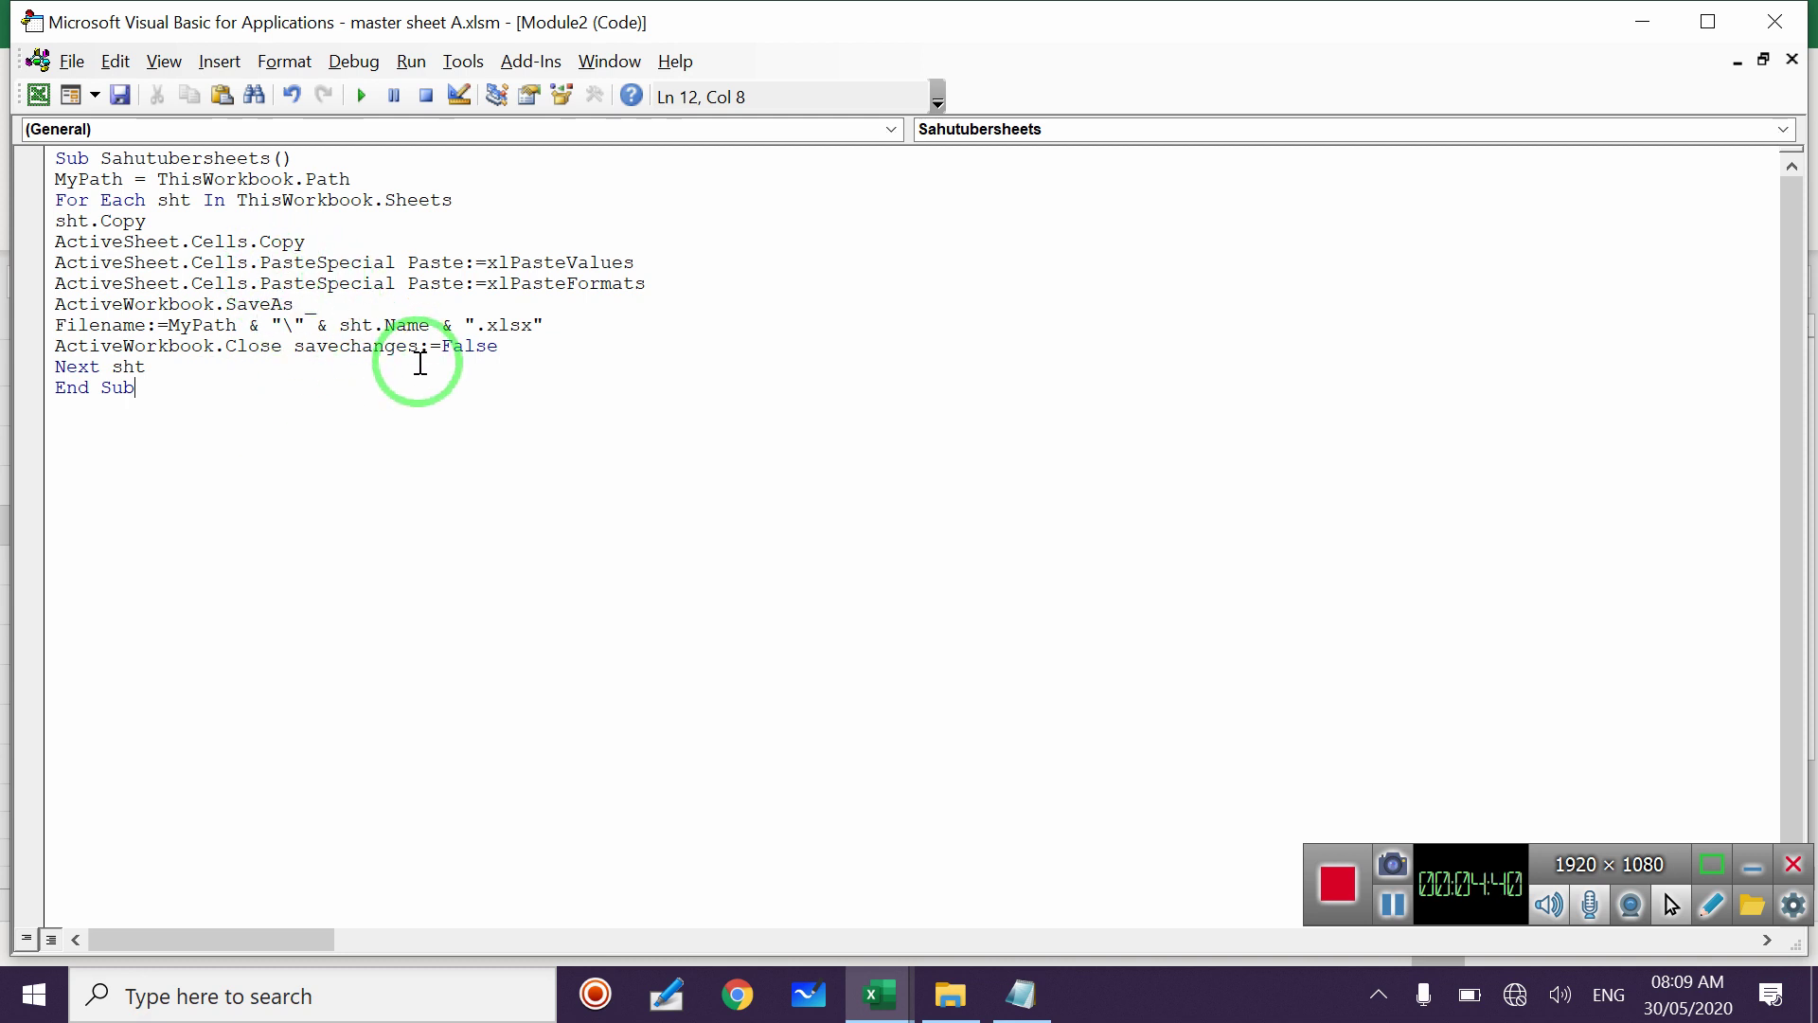
Save the workbook, then reopen the VBA editor with Alt+F11
{"action": "left_click", "coordinate": [119, 98]}
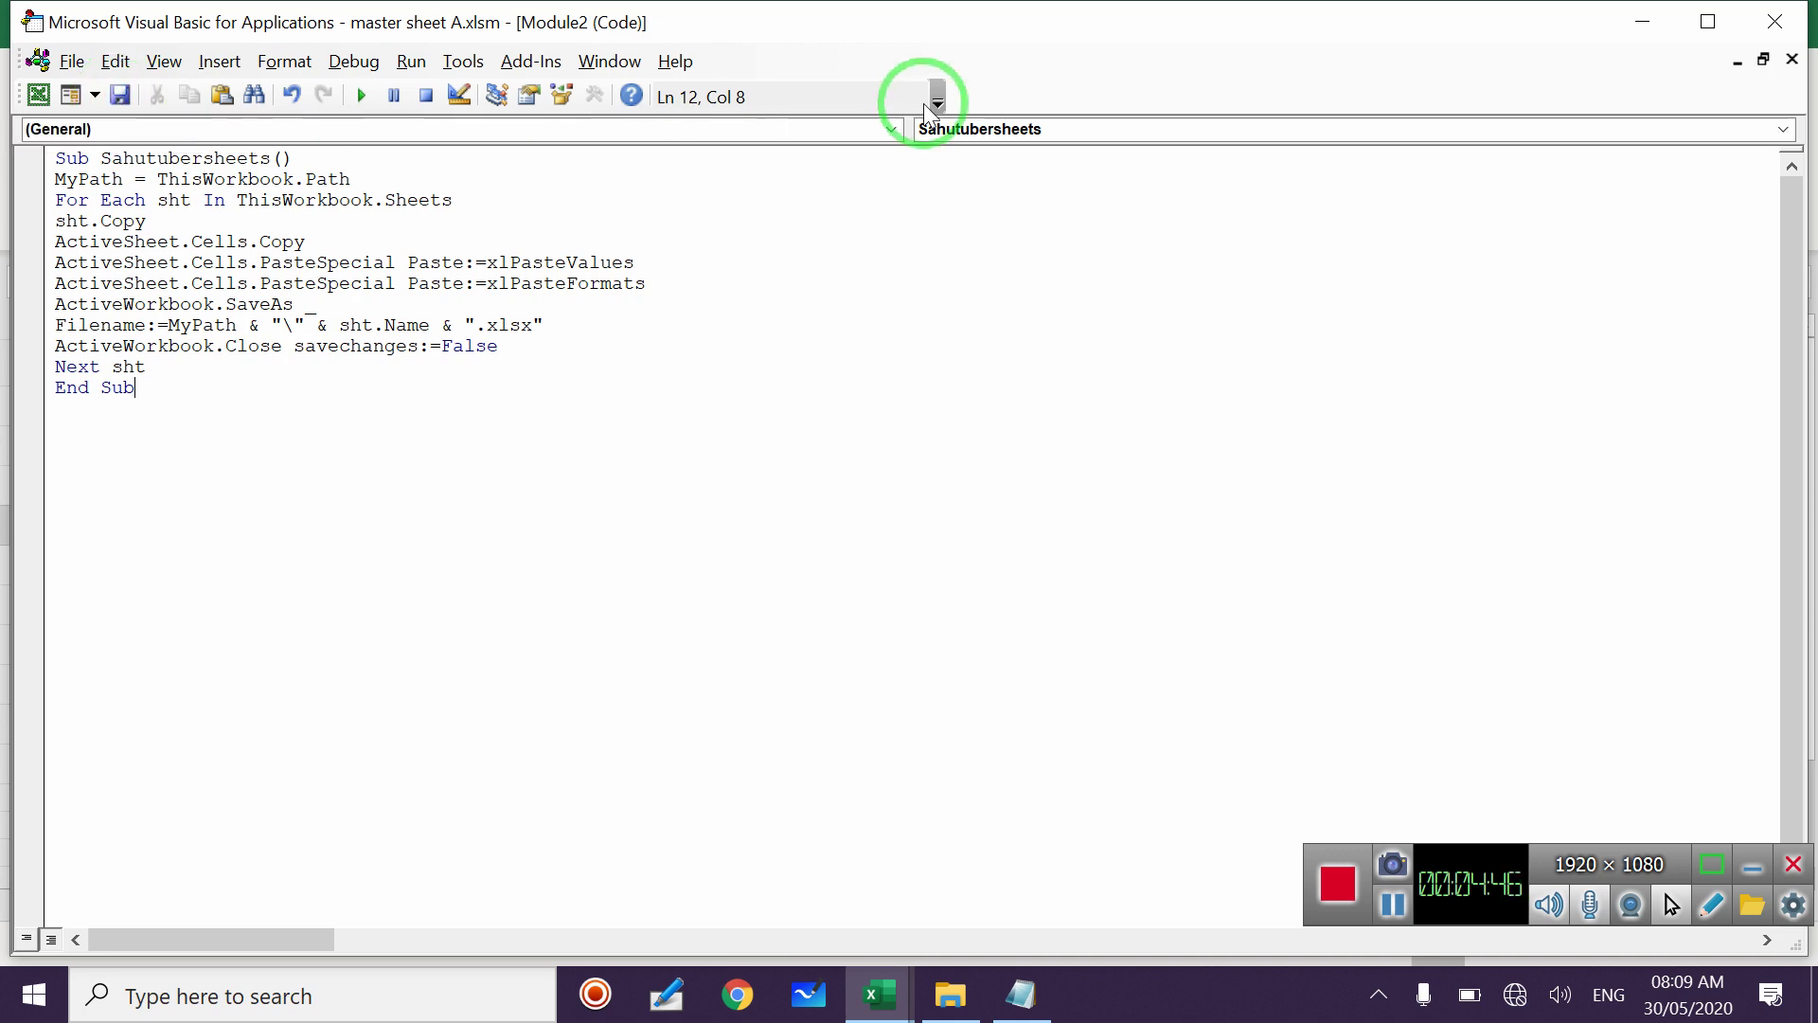
{"action": "left_click", "coordinate": [1769, 26]}
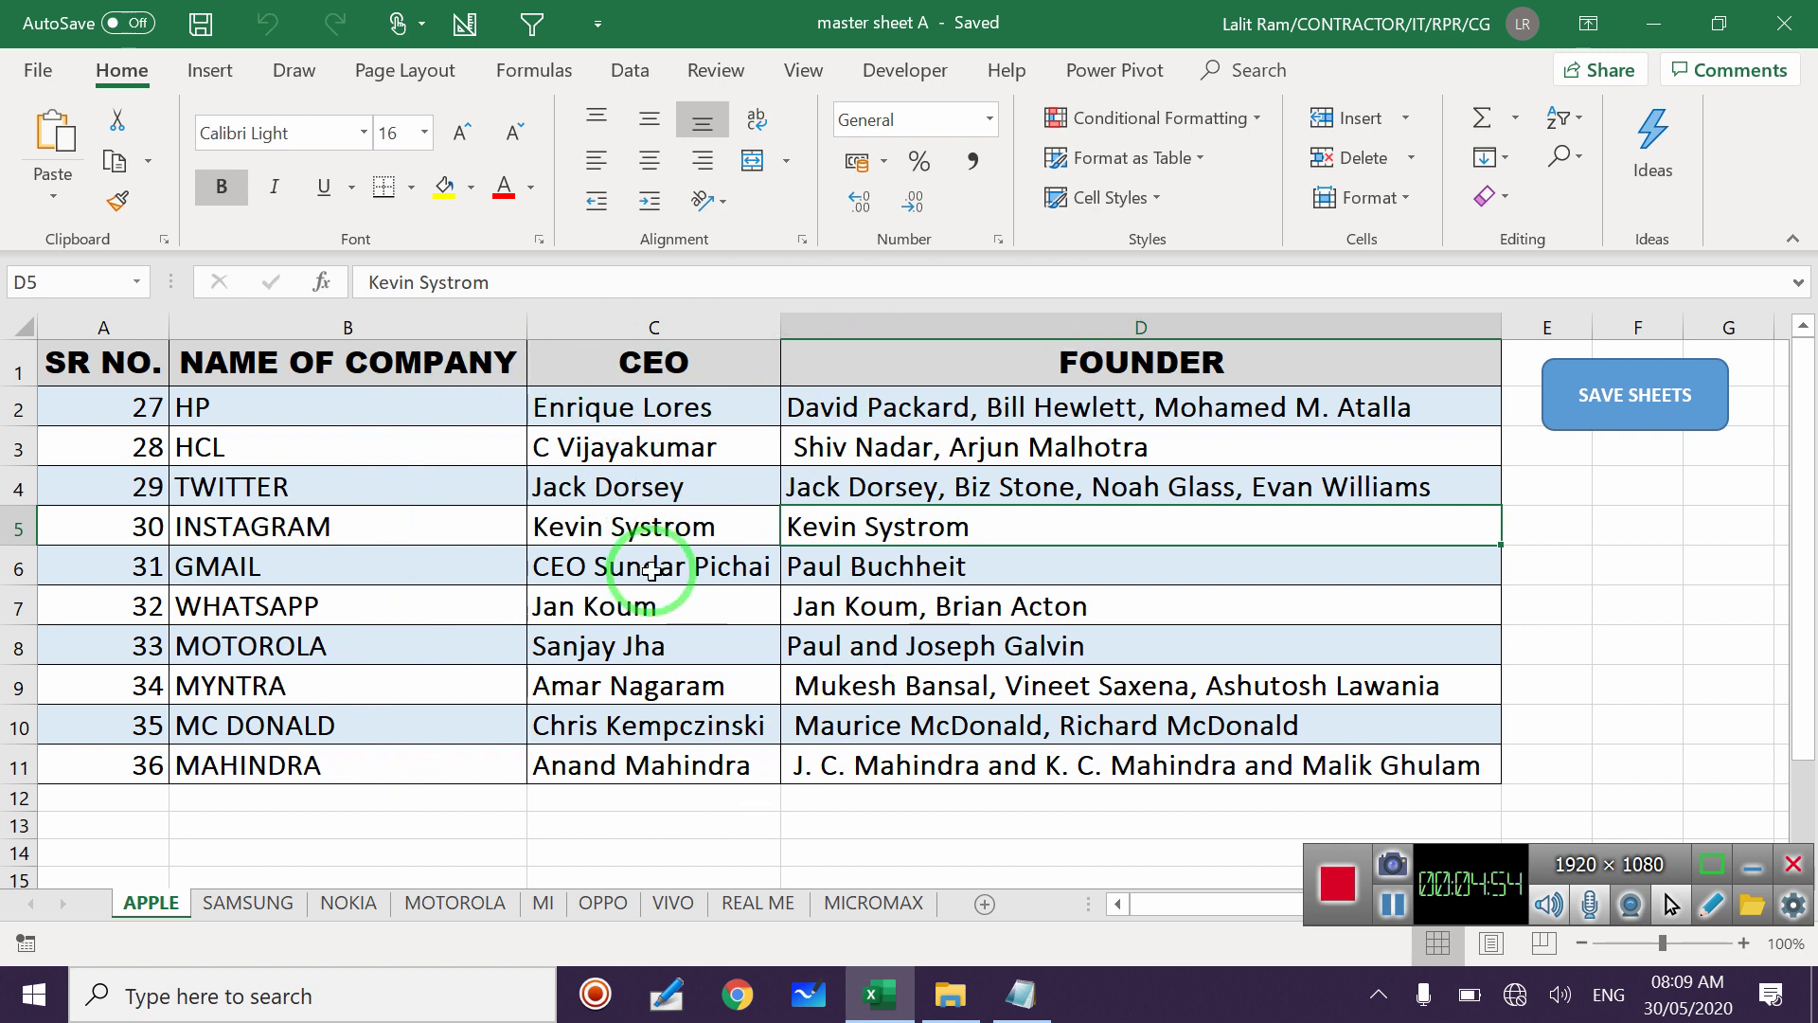
{"action": "key", "text": "alt+F11"}
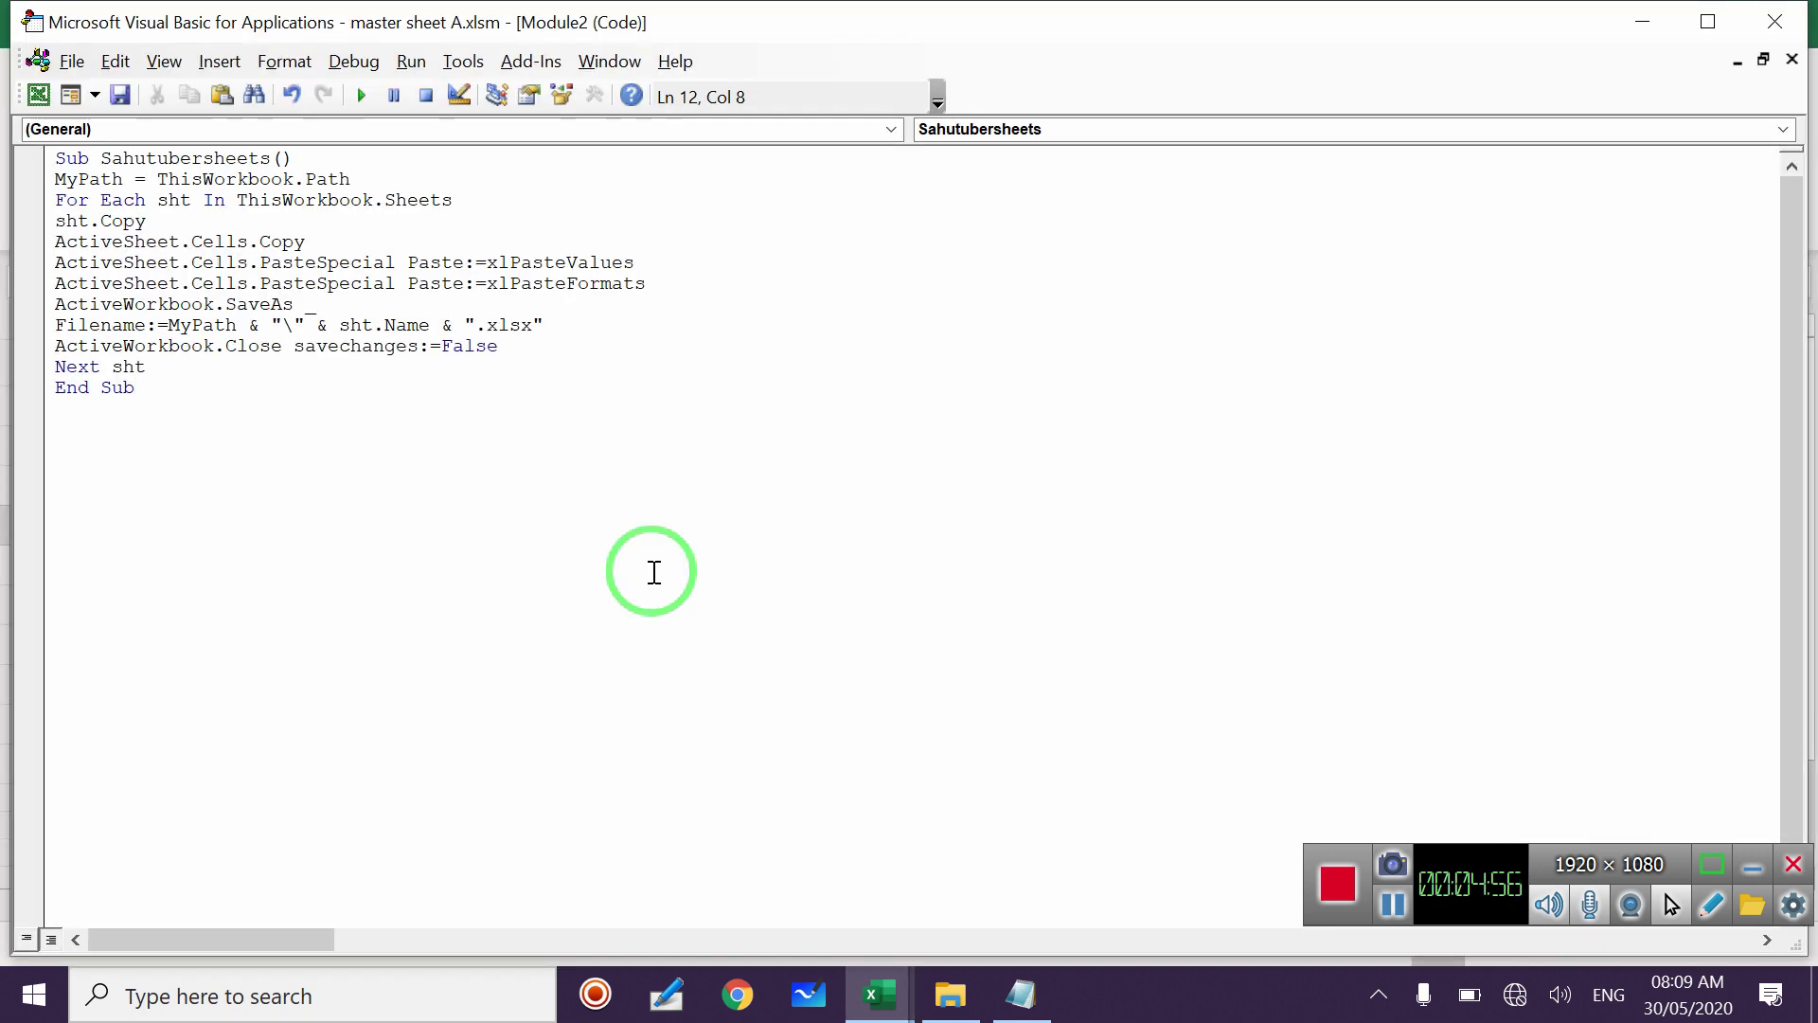
Run Sahutubersheets from the View > Macros list
{"action": "left_click", "coordinate": [1778, 23]}
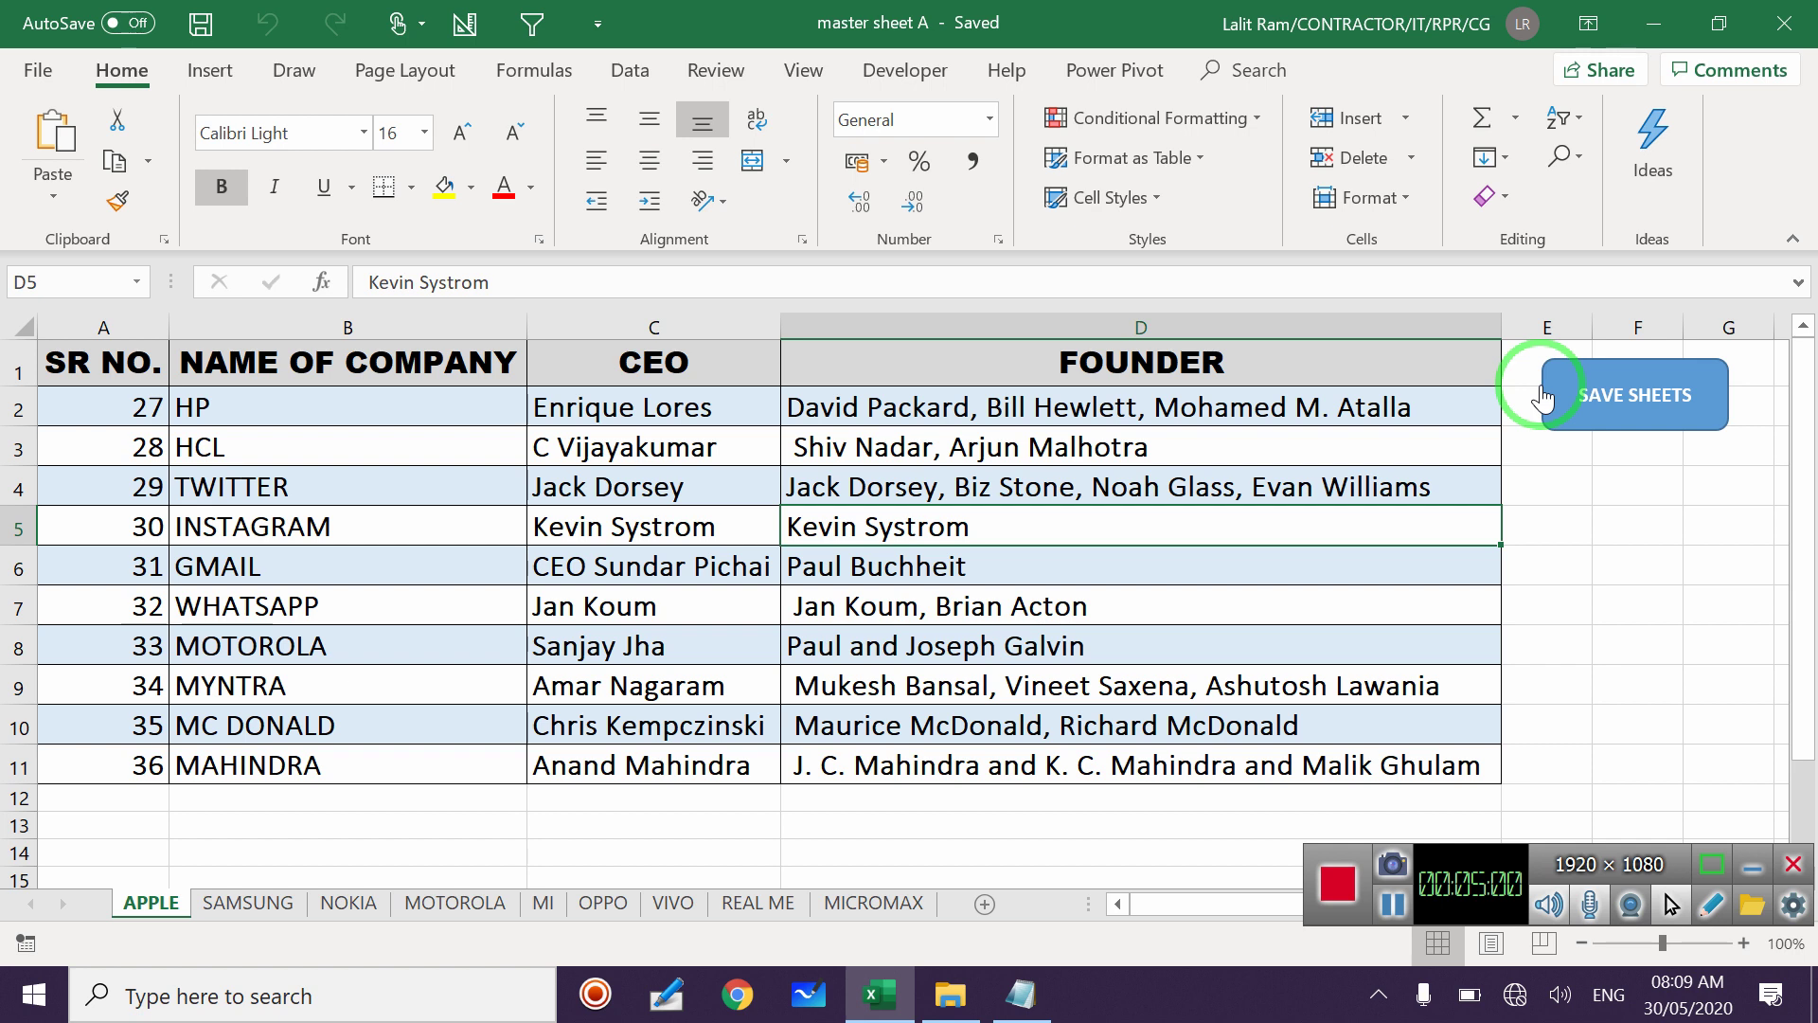
{"action": "left_click", "coordinate": [803, 70]}
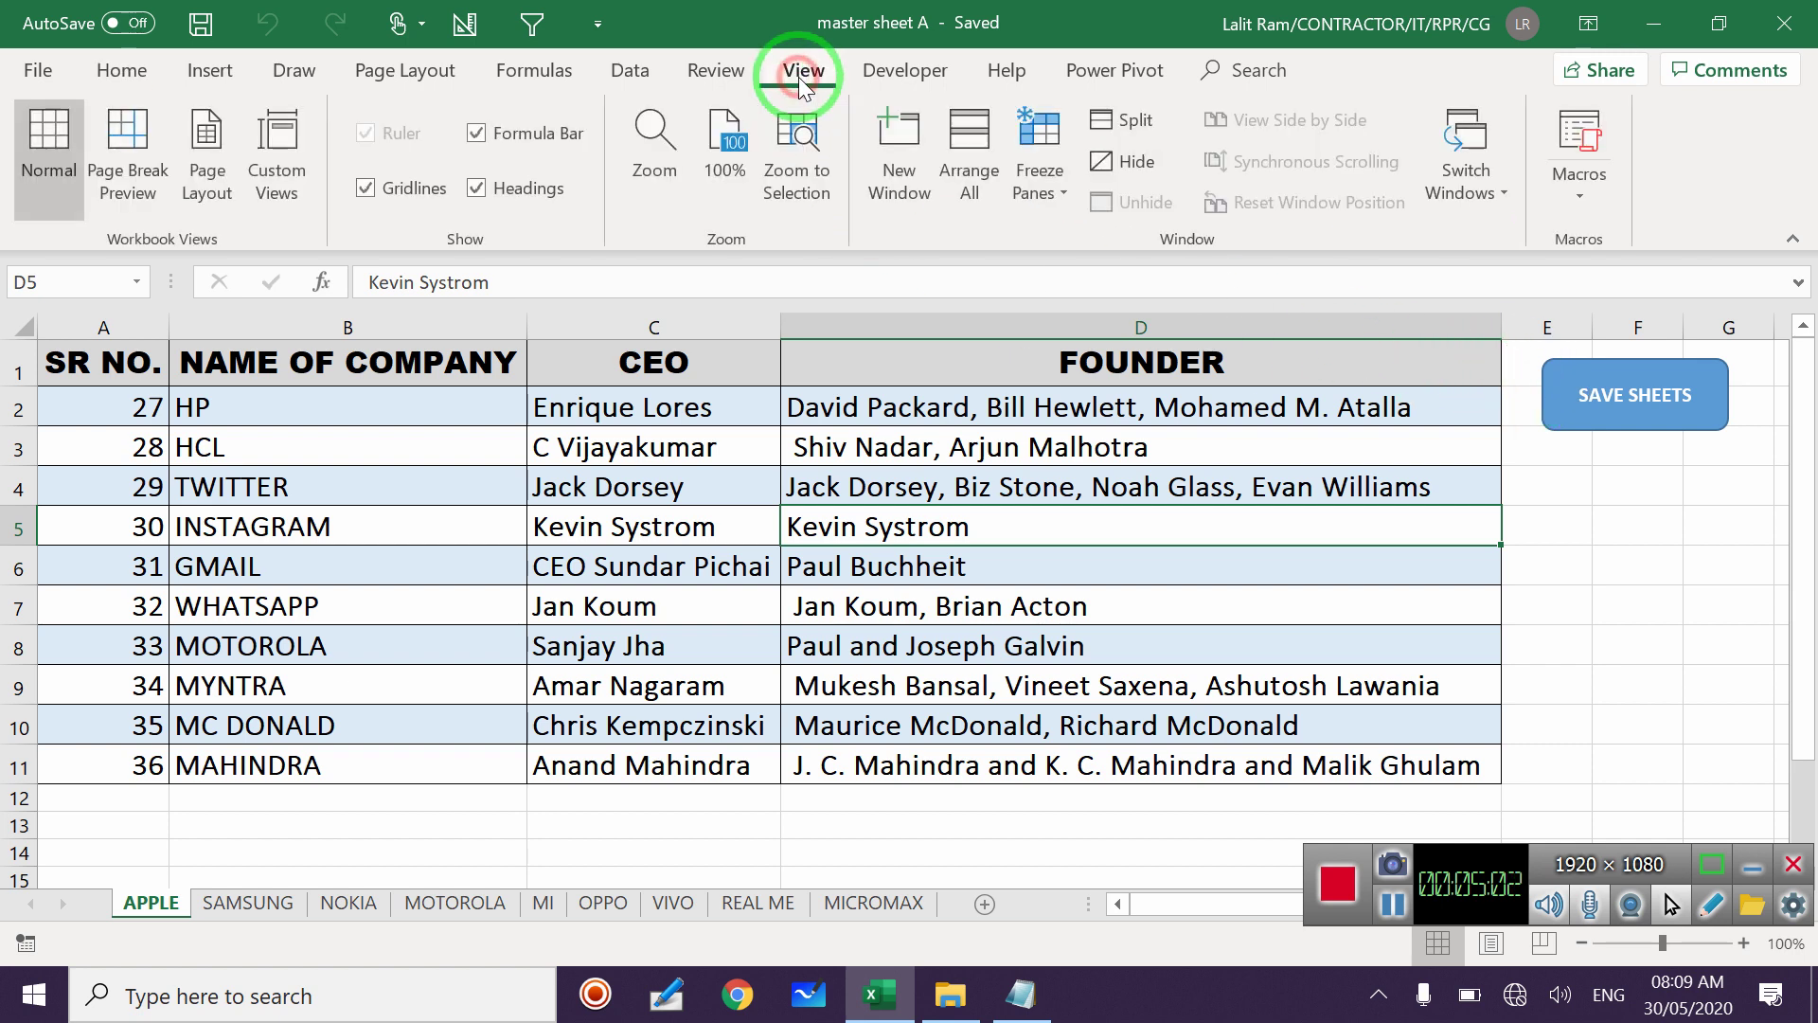
{"action": "left_click", "coordinate": [1591, 206]}
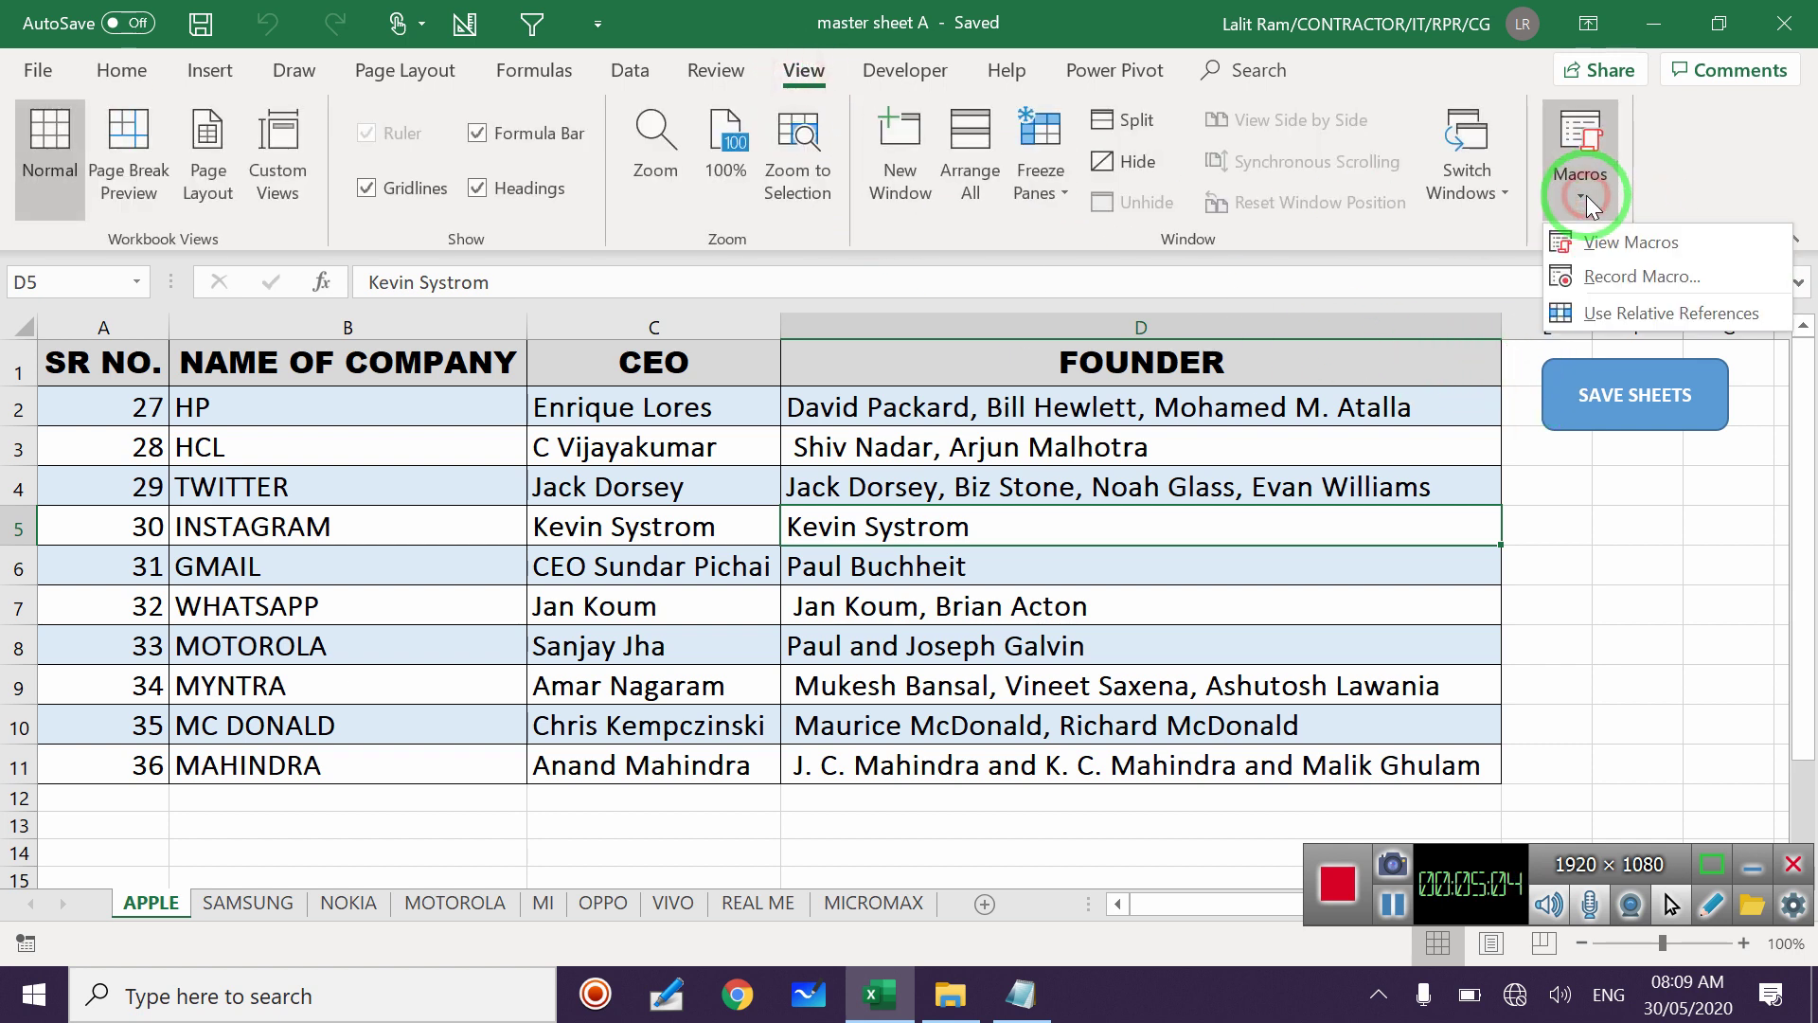
{"action": "left_click", "coordinate": [1616, 246]}
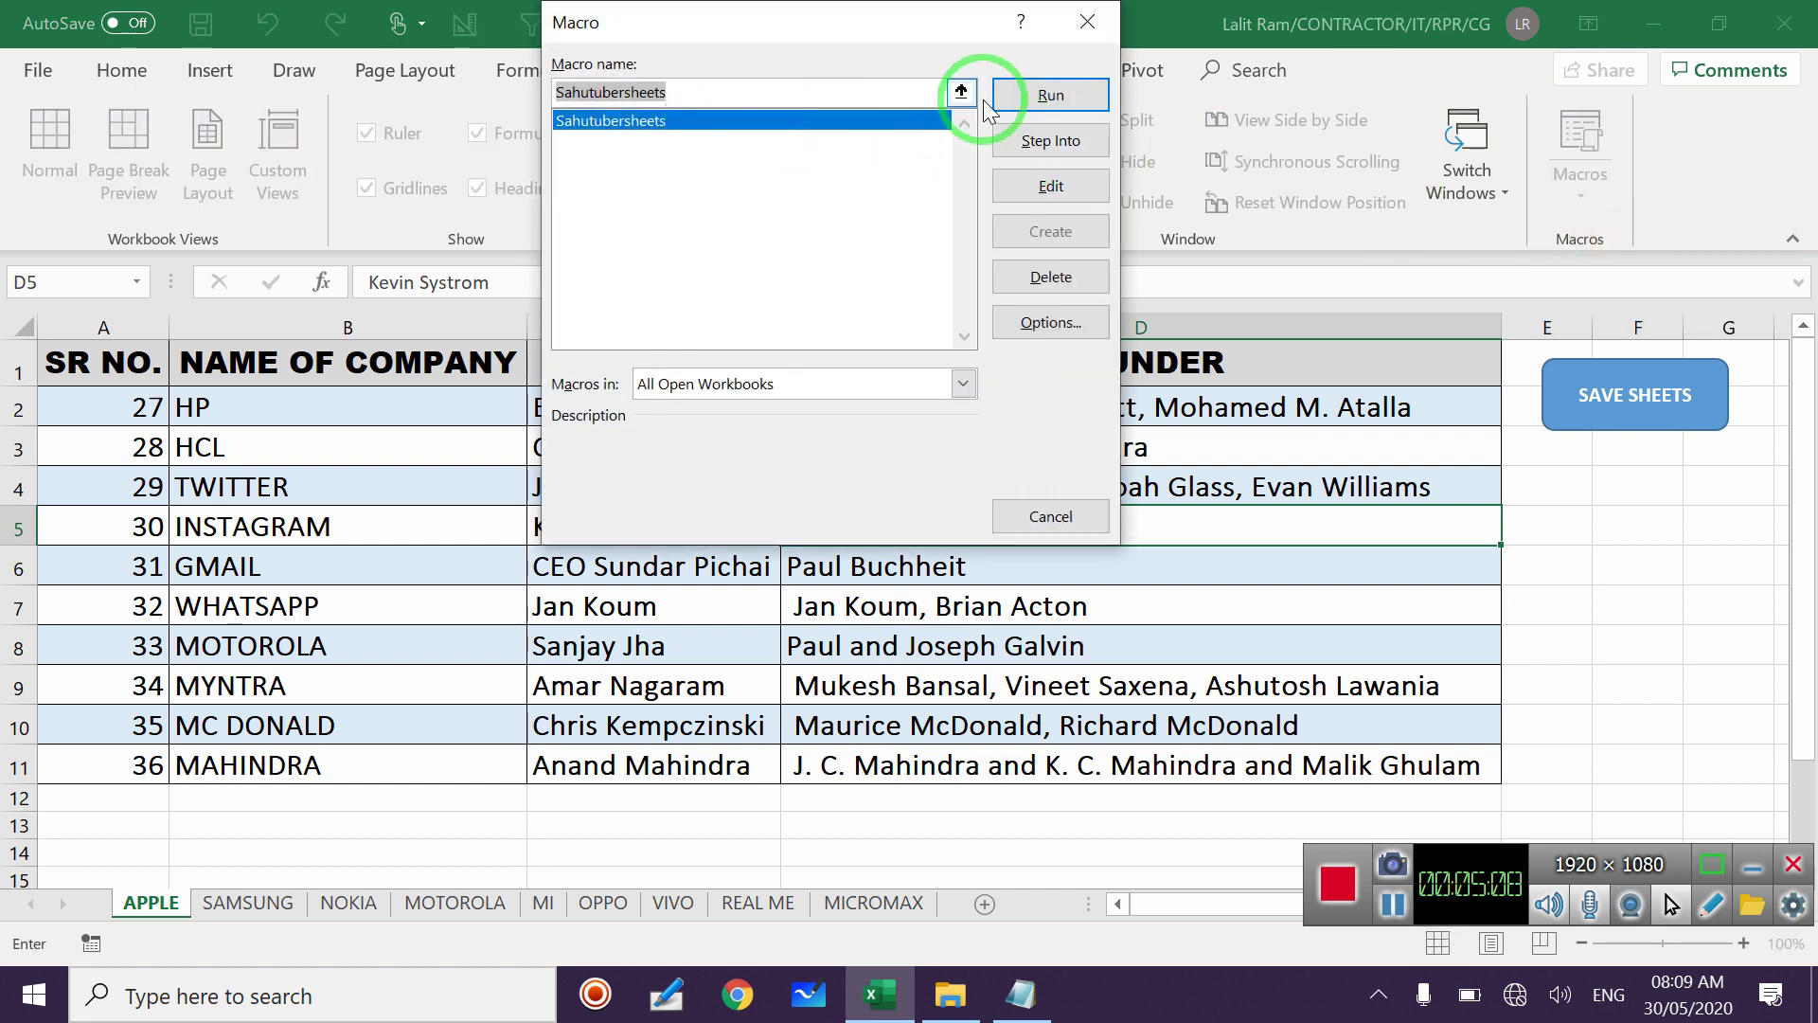
{"action": "left_click", "coordinate": [1051, 96]}
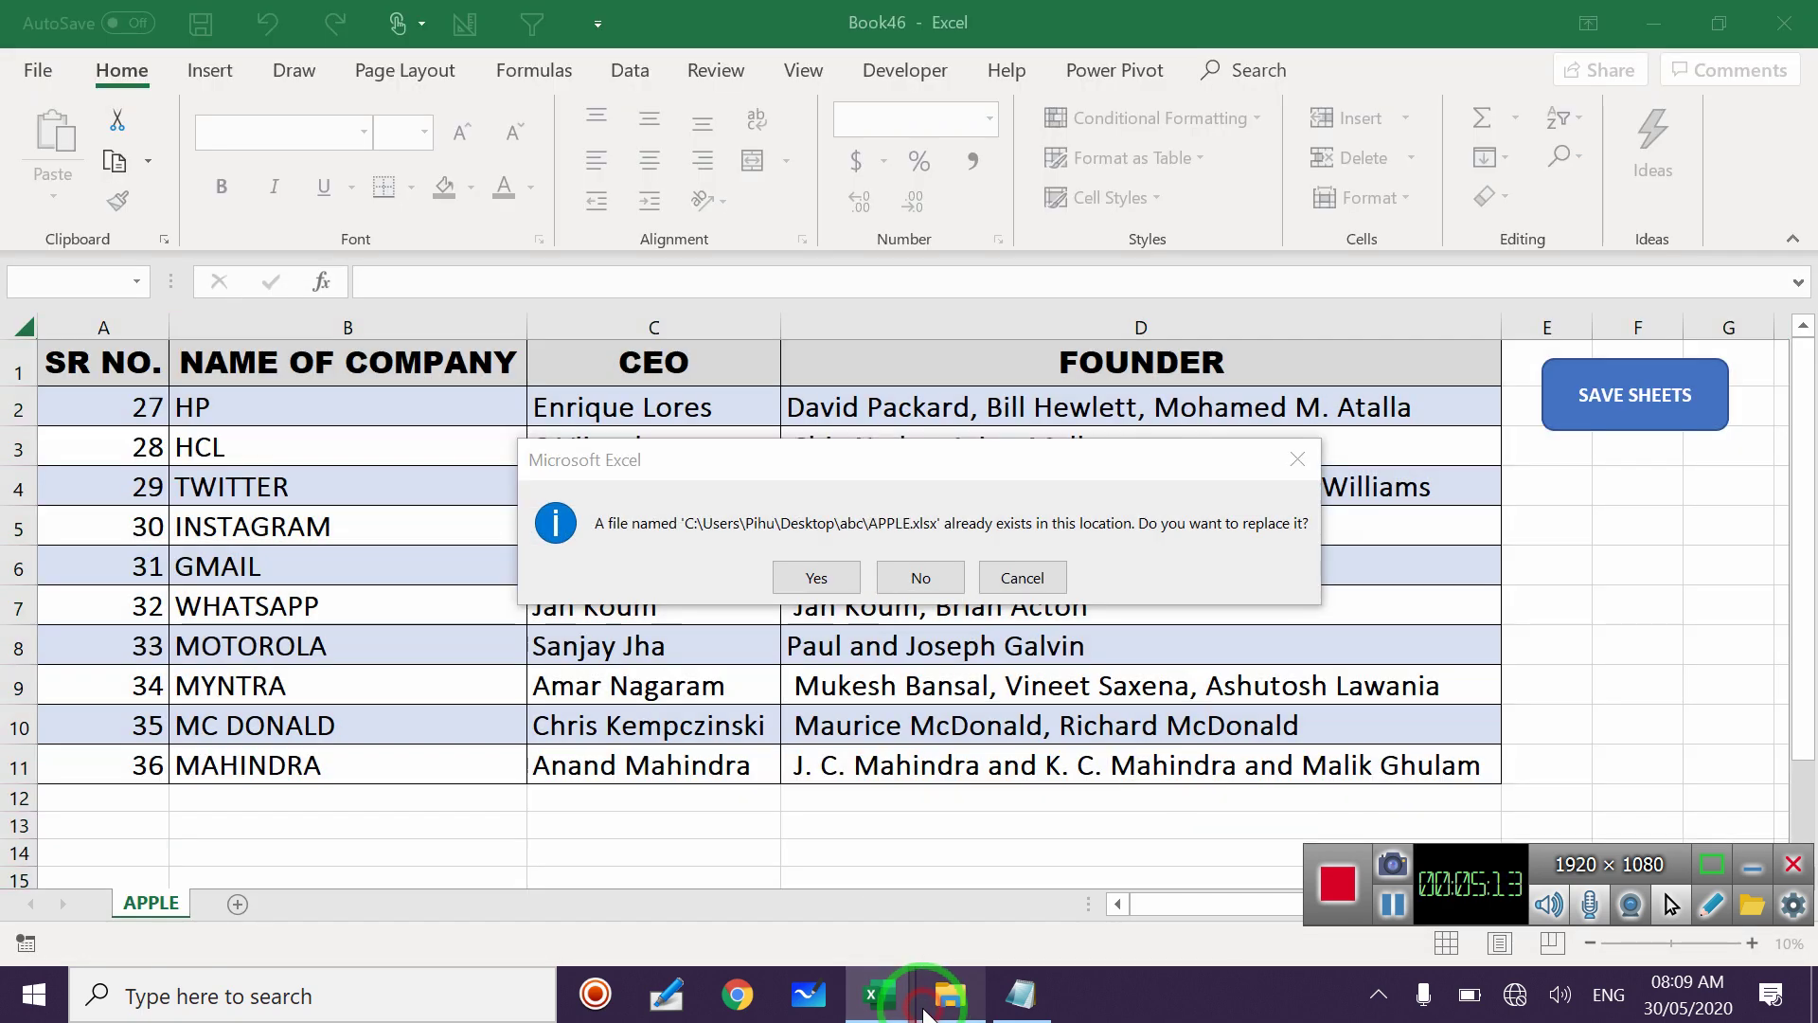
Delete the eight exported workbooks MI through VIVO from the abc folder
{"action": "left_click", "coordinate": [918, 575]}
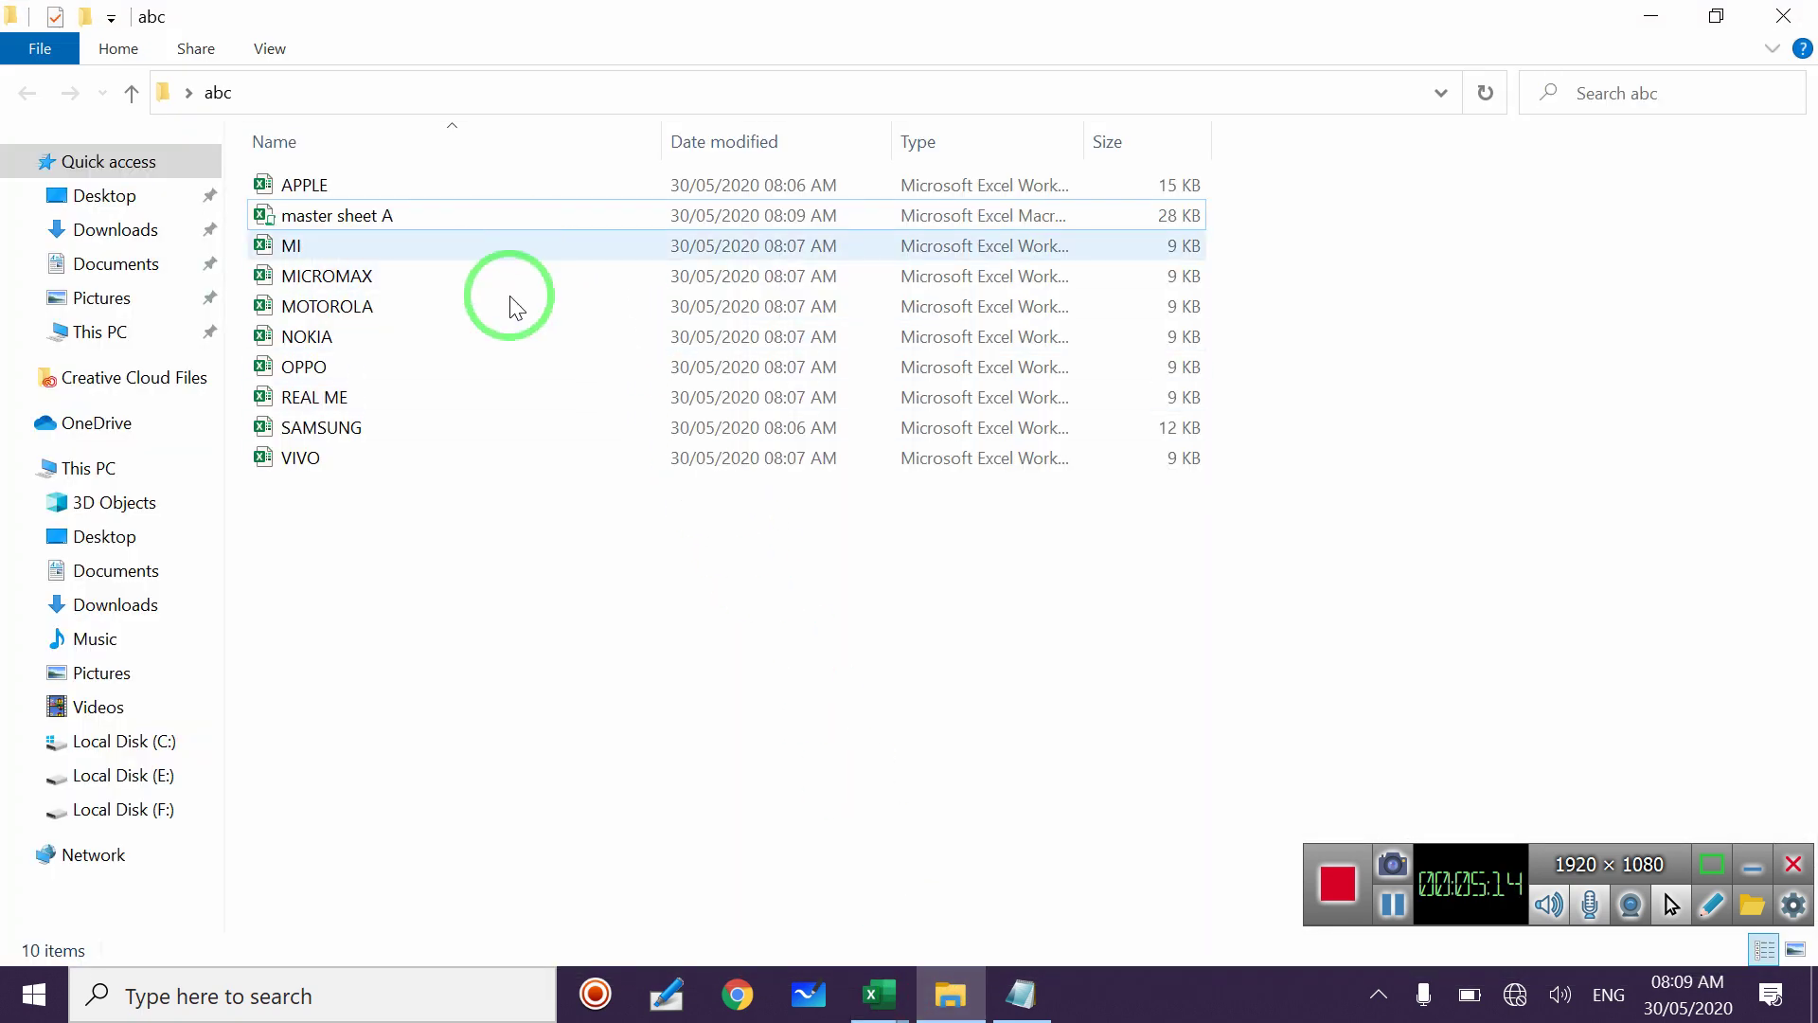
{"action": "left_click", "coordinate": [325, 572]}
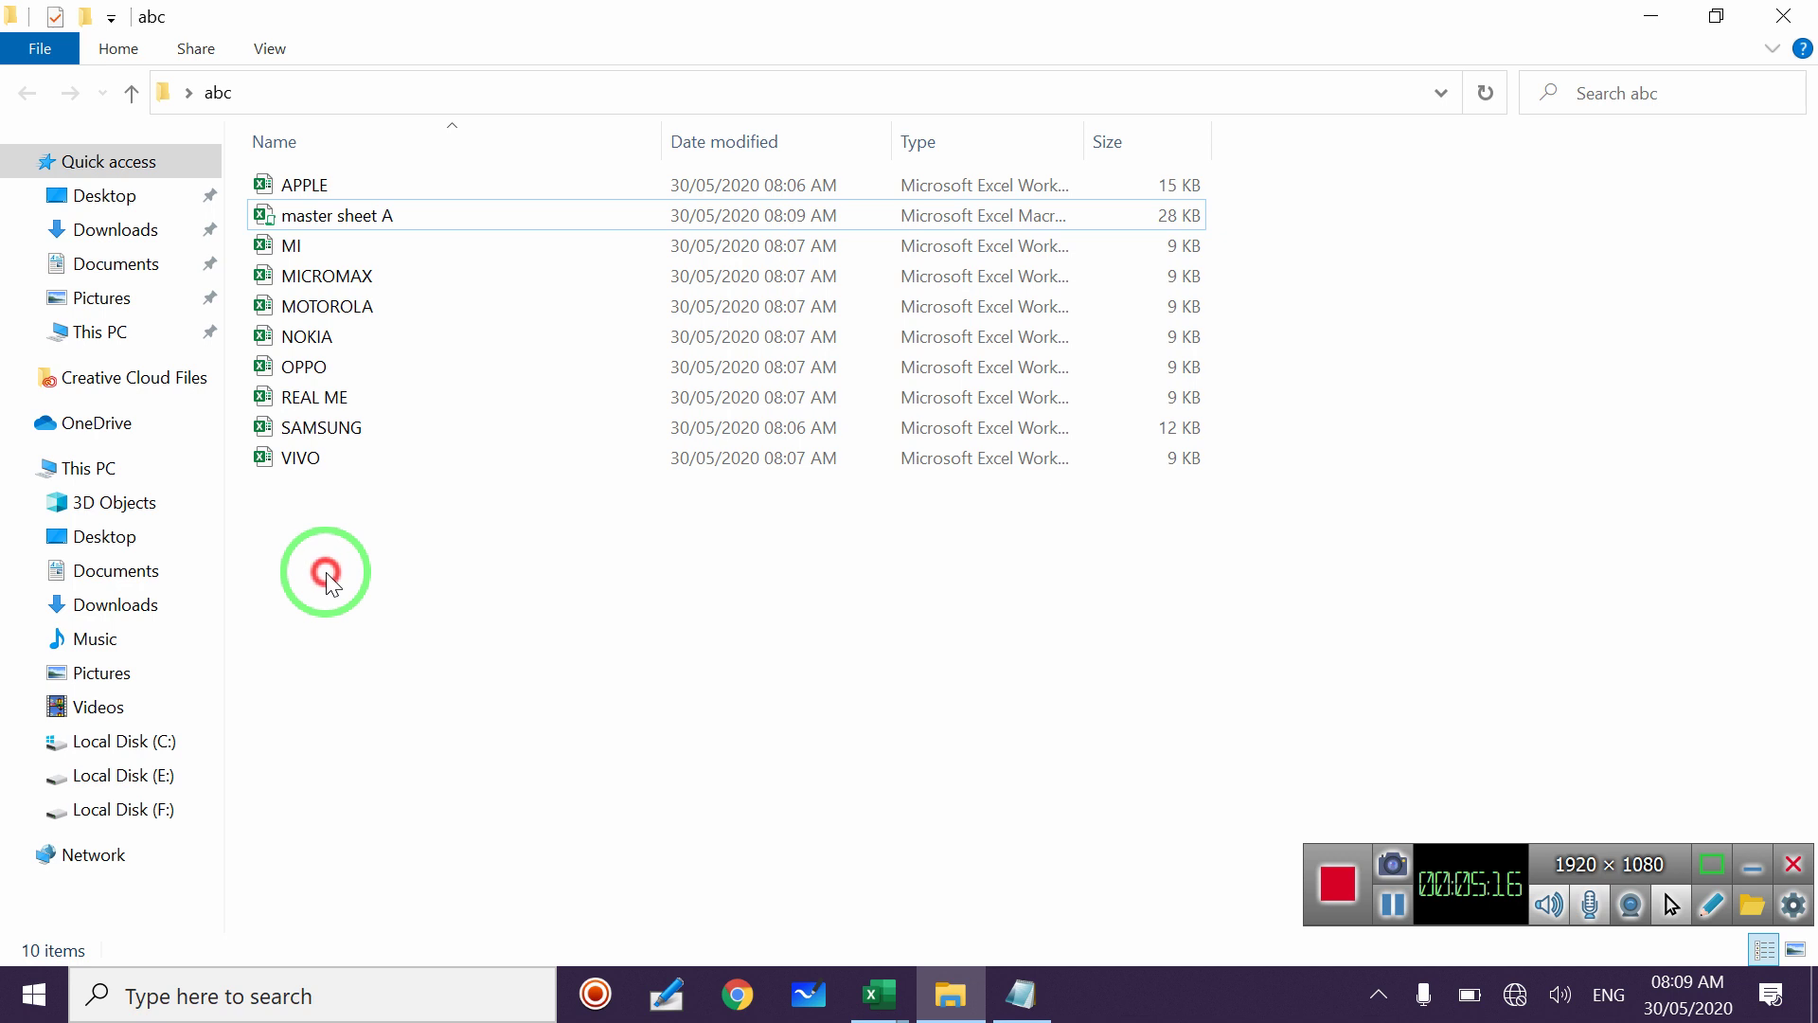
{"action": "left_click_drag", "start_coordinate": [326, 572], "coordinate": [287, 258]}
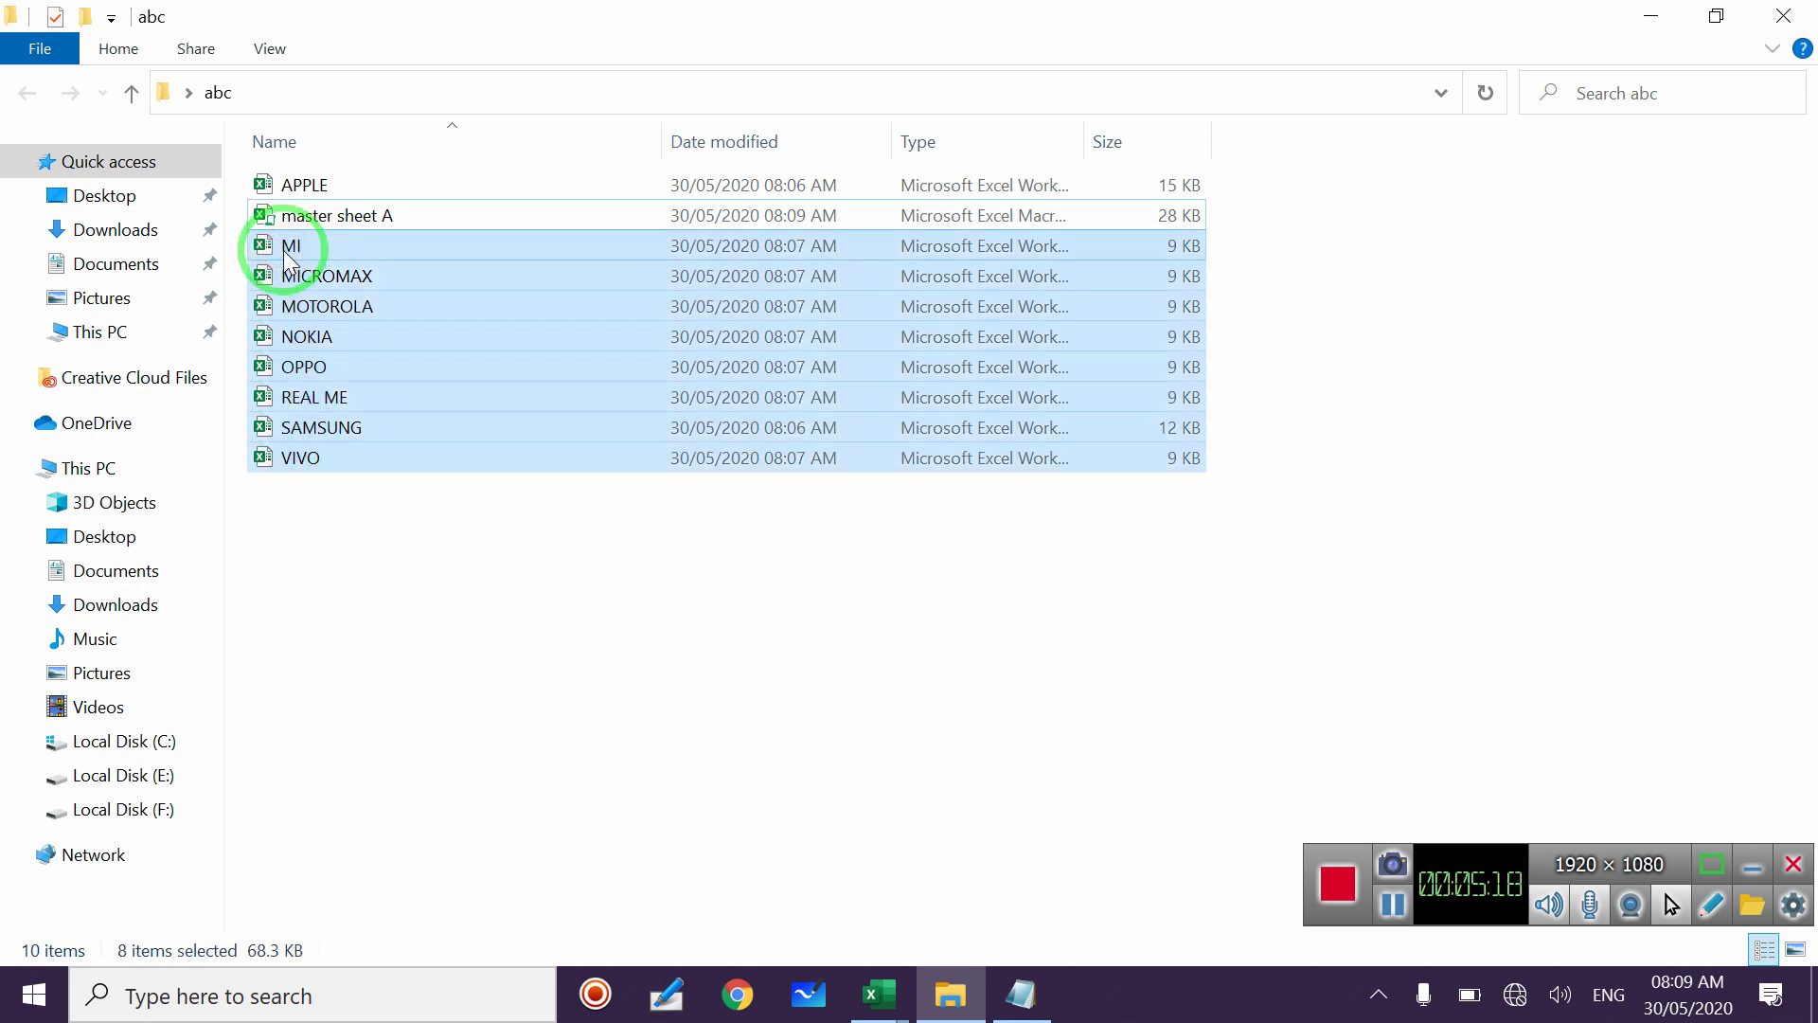
{"action": "key", "text": "Delete"}
{"action": "left_click", "coordinate": [1035, 519]}
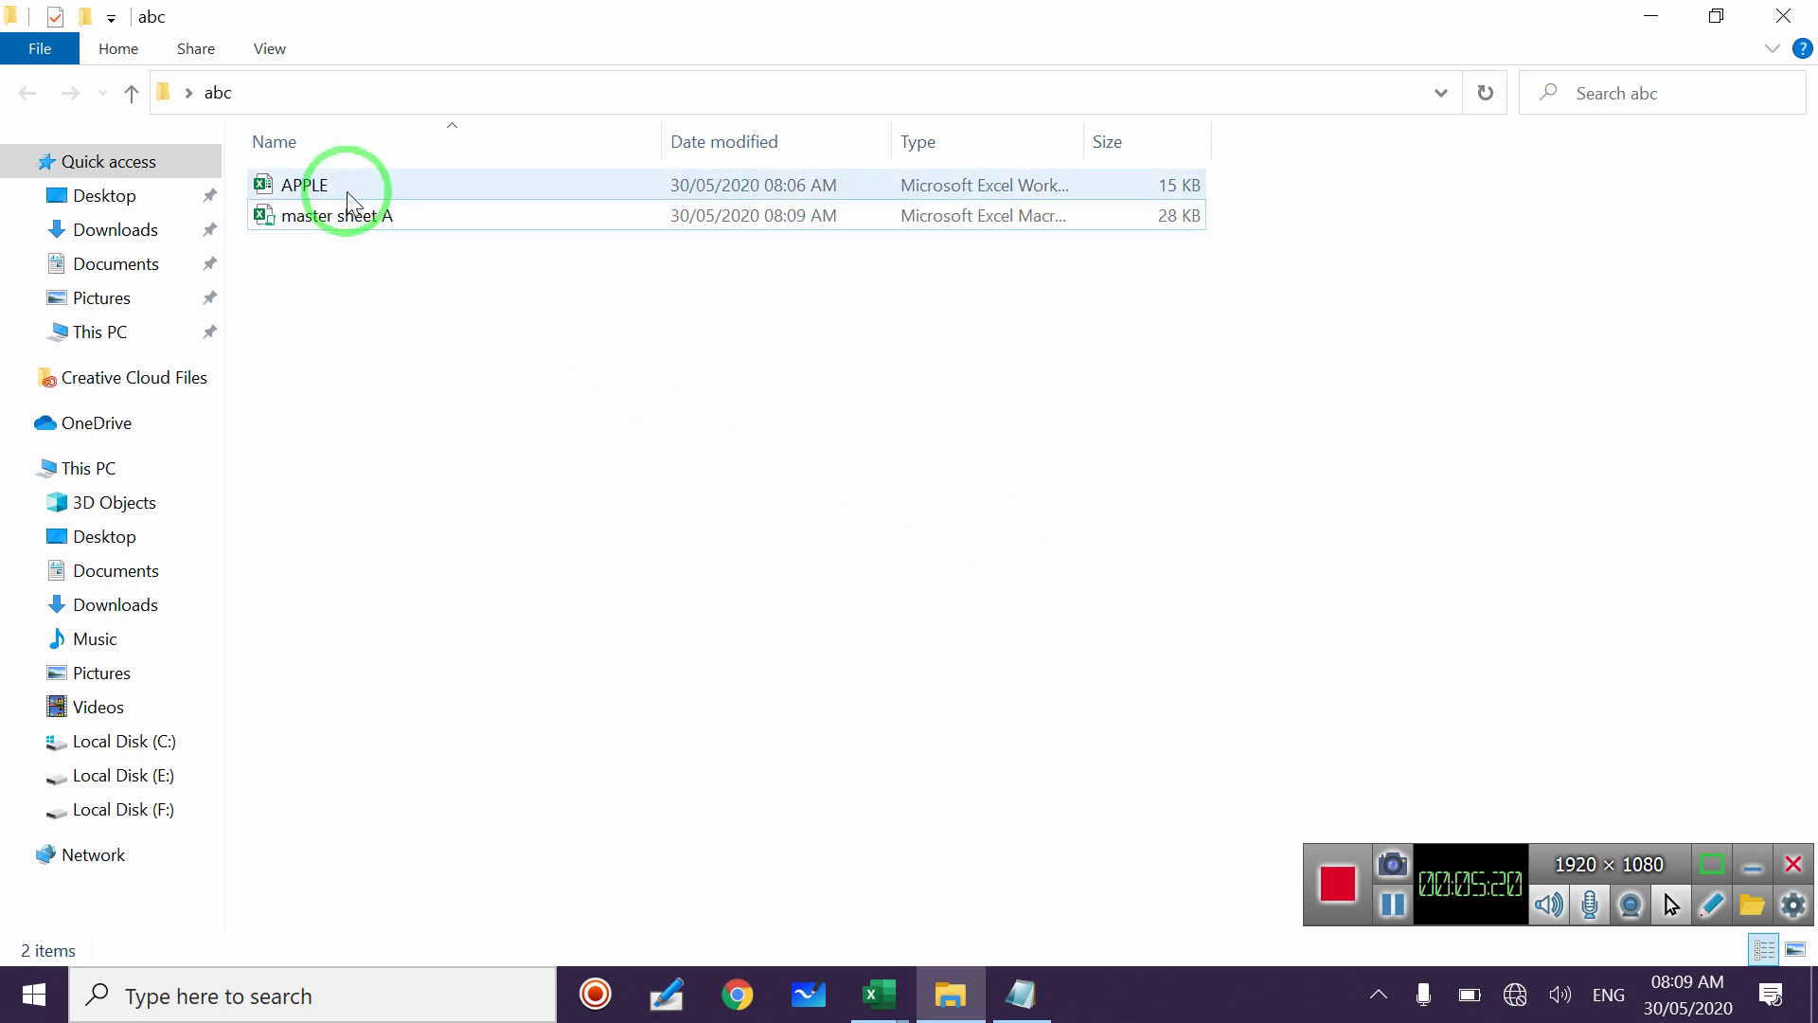
Delete the APPLE workbook as well
{"action": "left_click", "coordinate": [347, 192]}
{"action": "key", "text": "Delete"}
{"action": "left_click", "coordinate": [966, 618]}
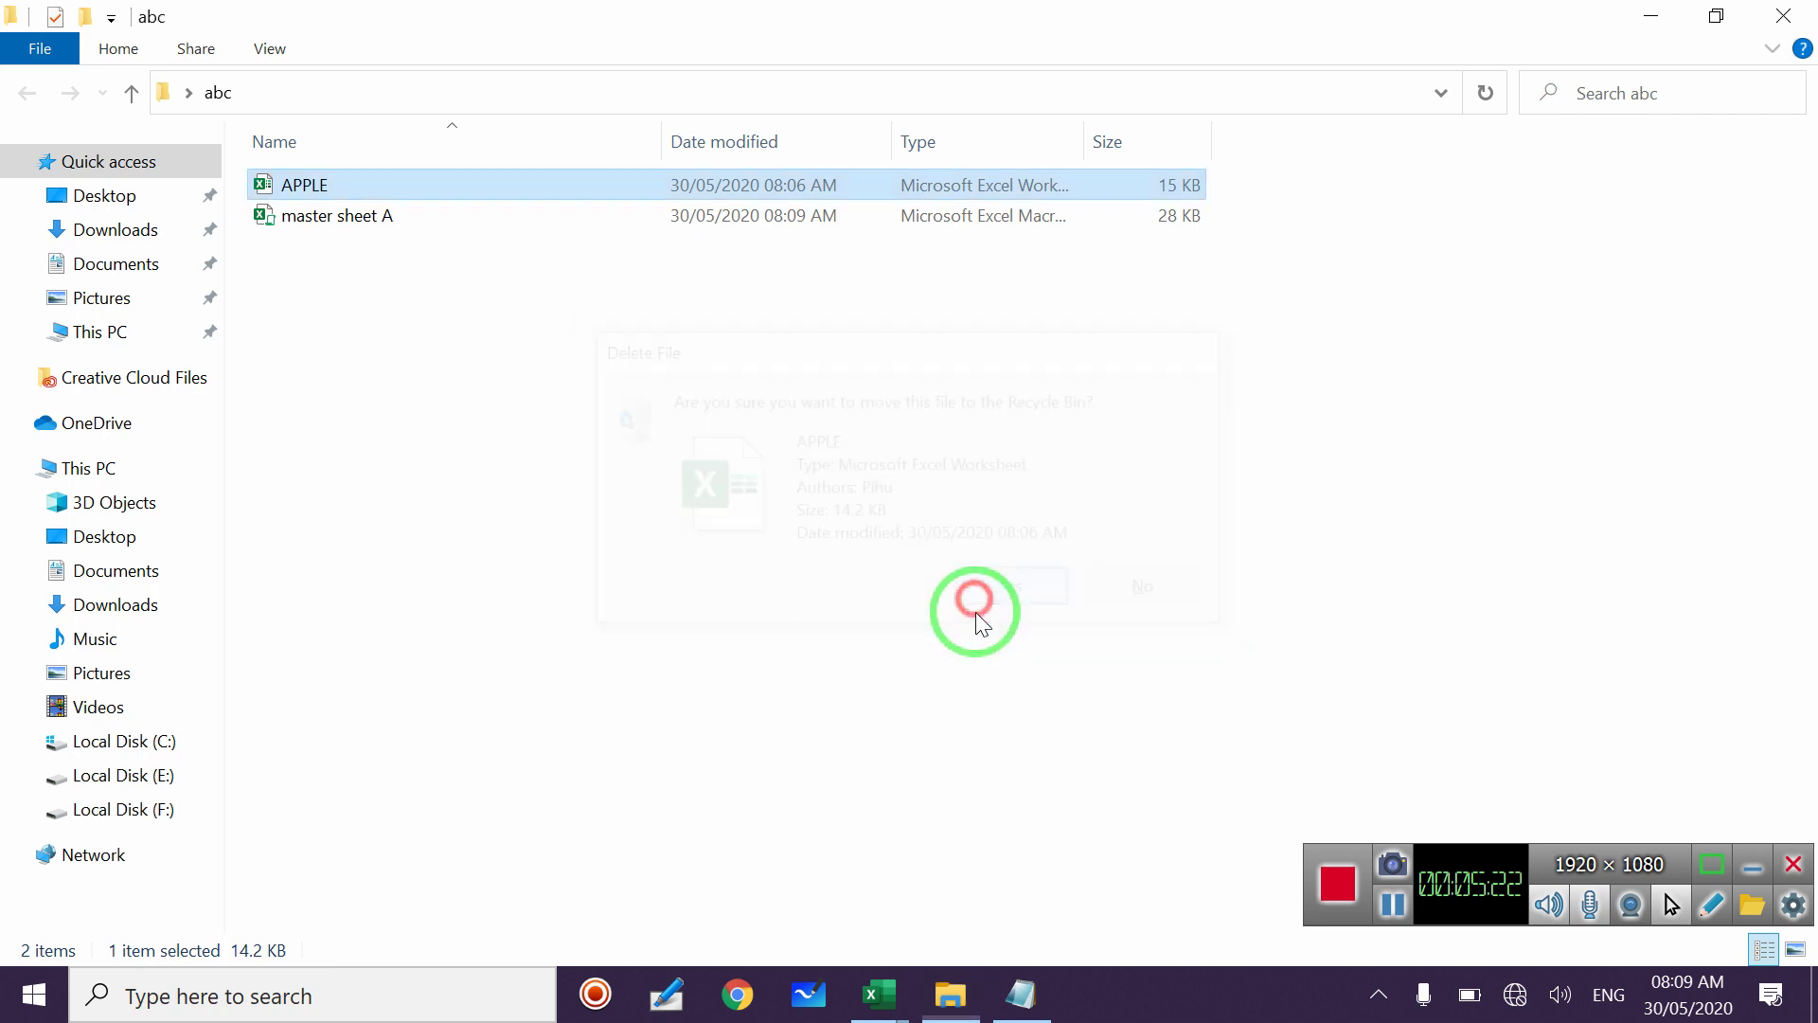
{"action": "left_click", "coordinate": [885, 1006]}
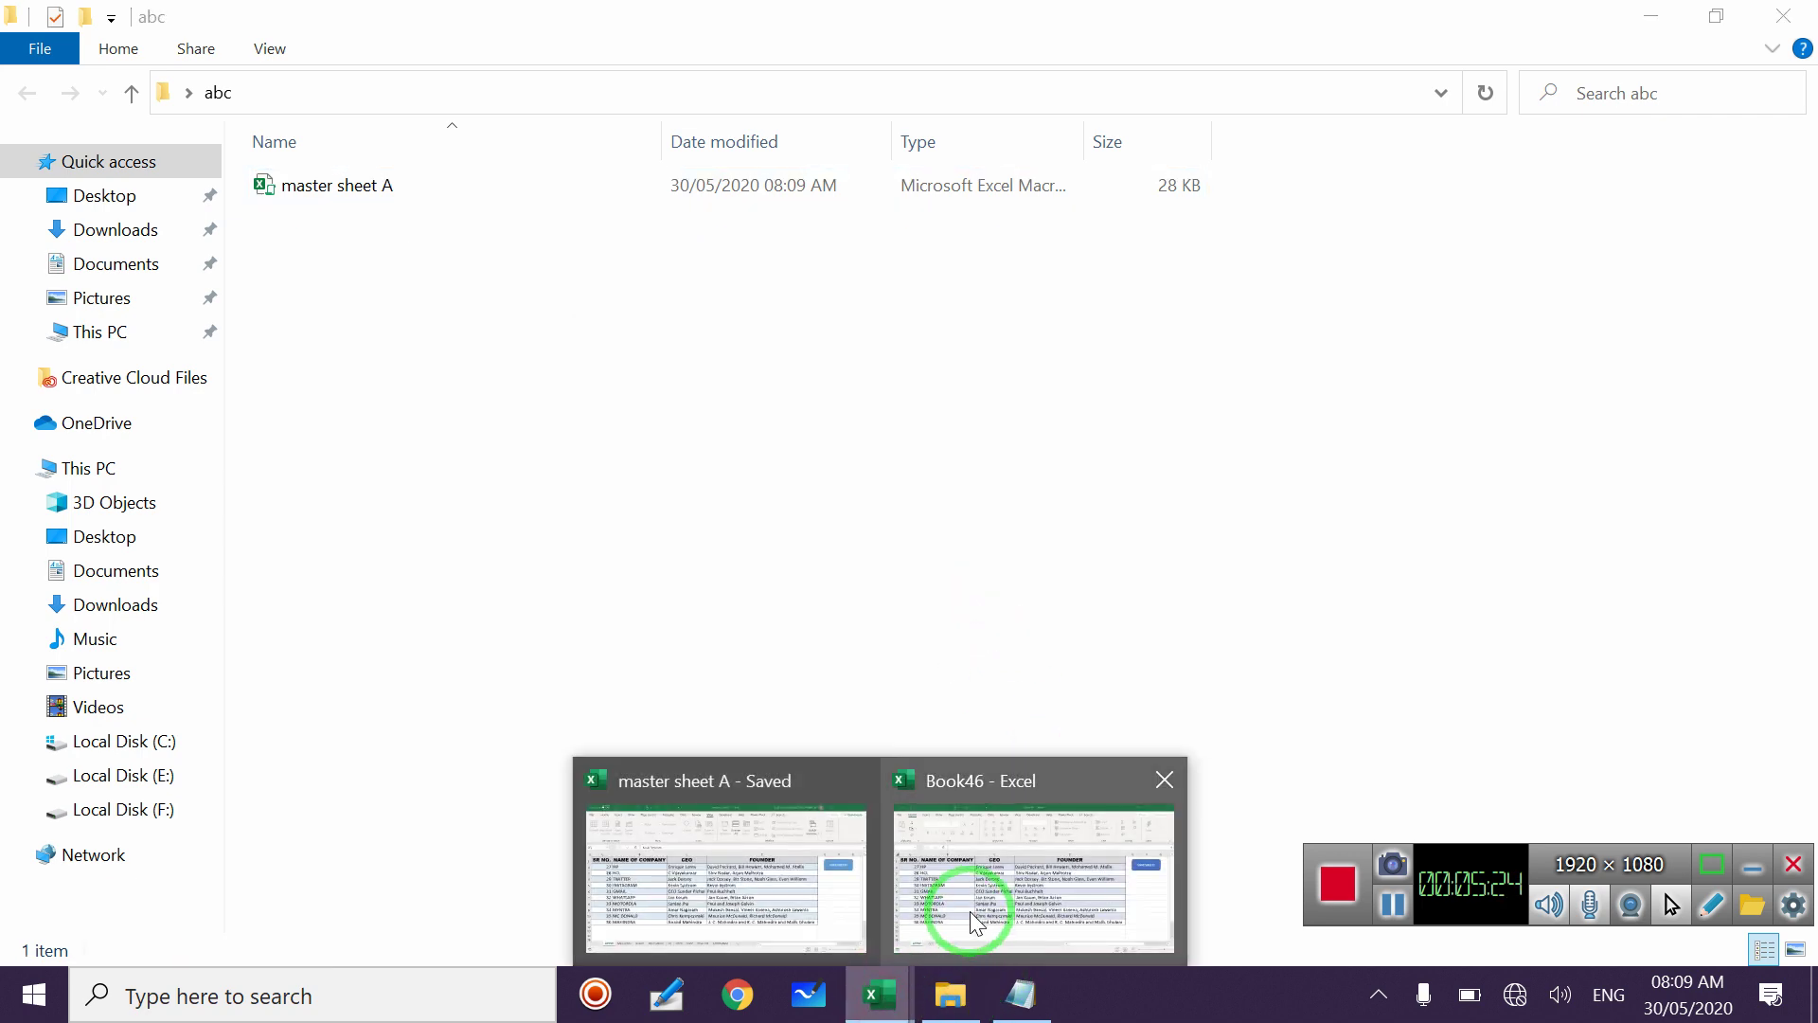
Dismiss the replace prompt and run-time error 1004, then close Book46 without saving
{"action": "left_click", "coordinate": [969, 911]}
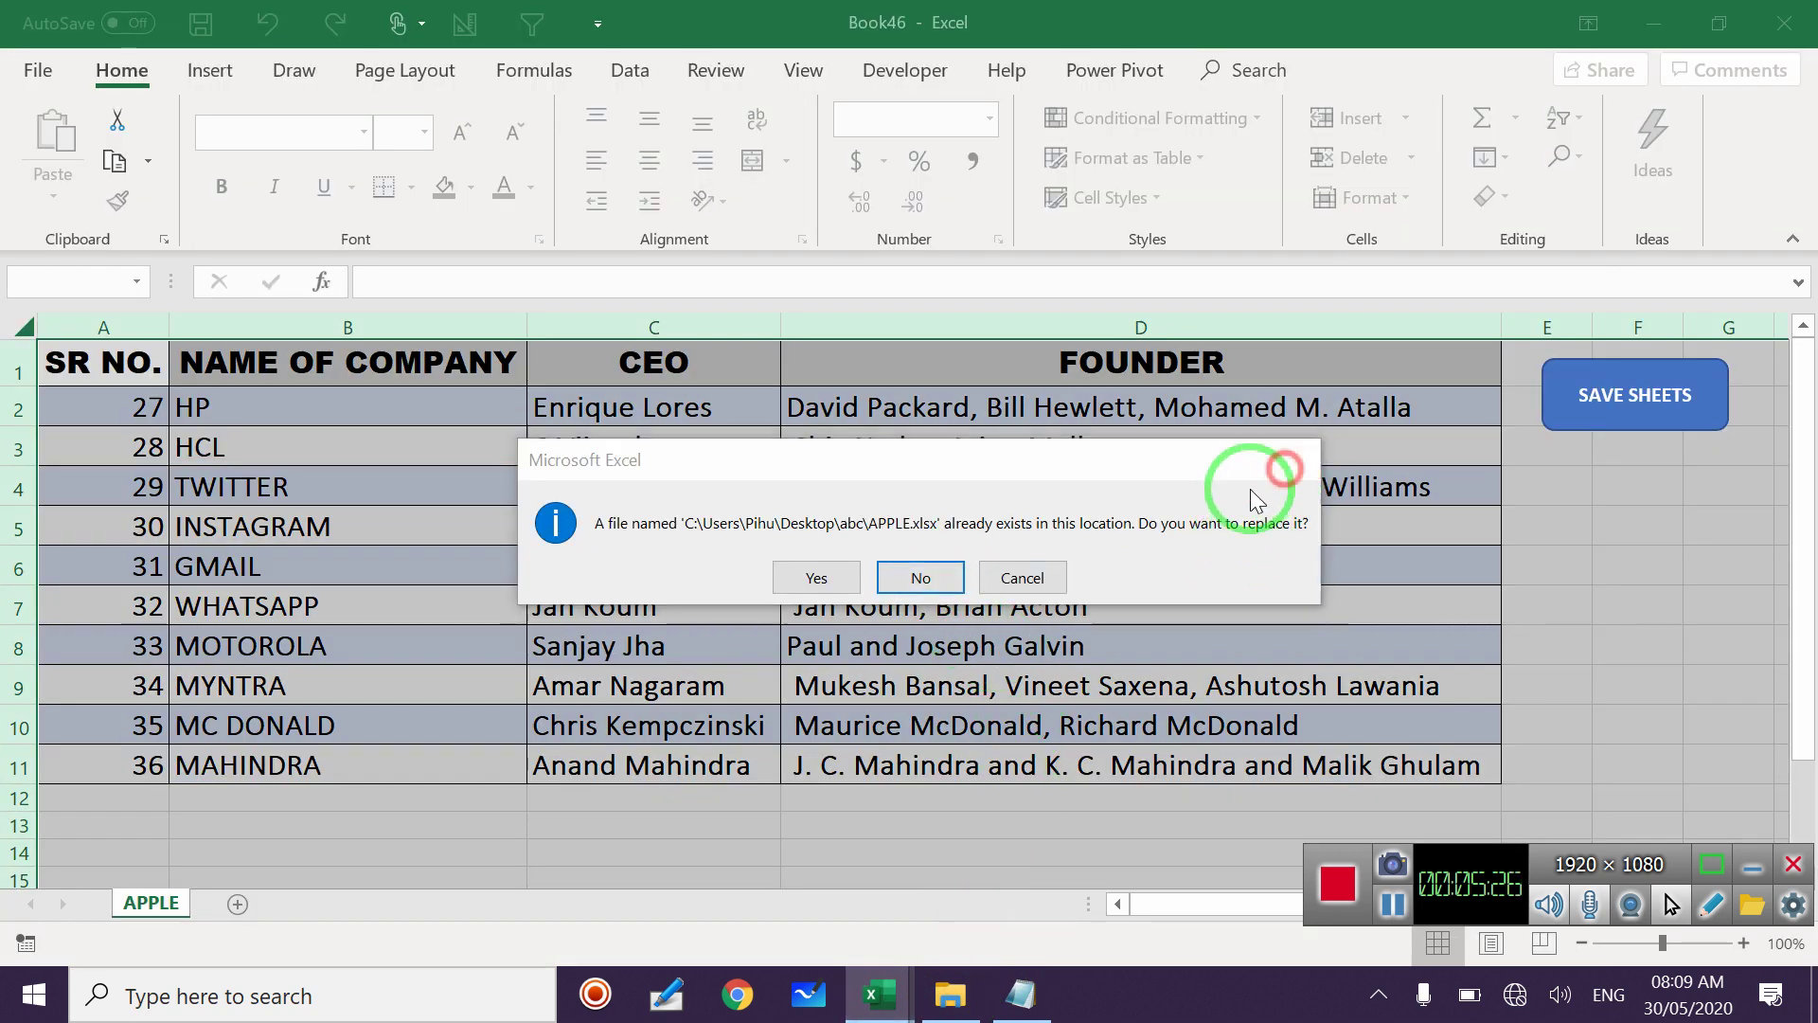
{"action": "left_click", "coordinate": [1297, 460]}
{"action": "left_click", "coordinate": [884, 491]}
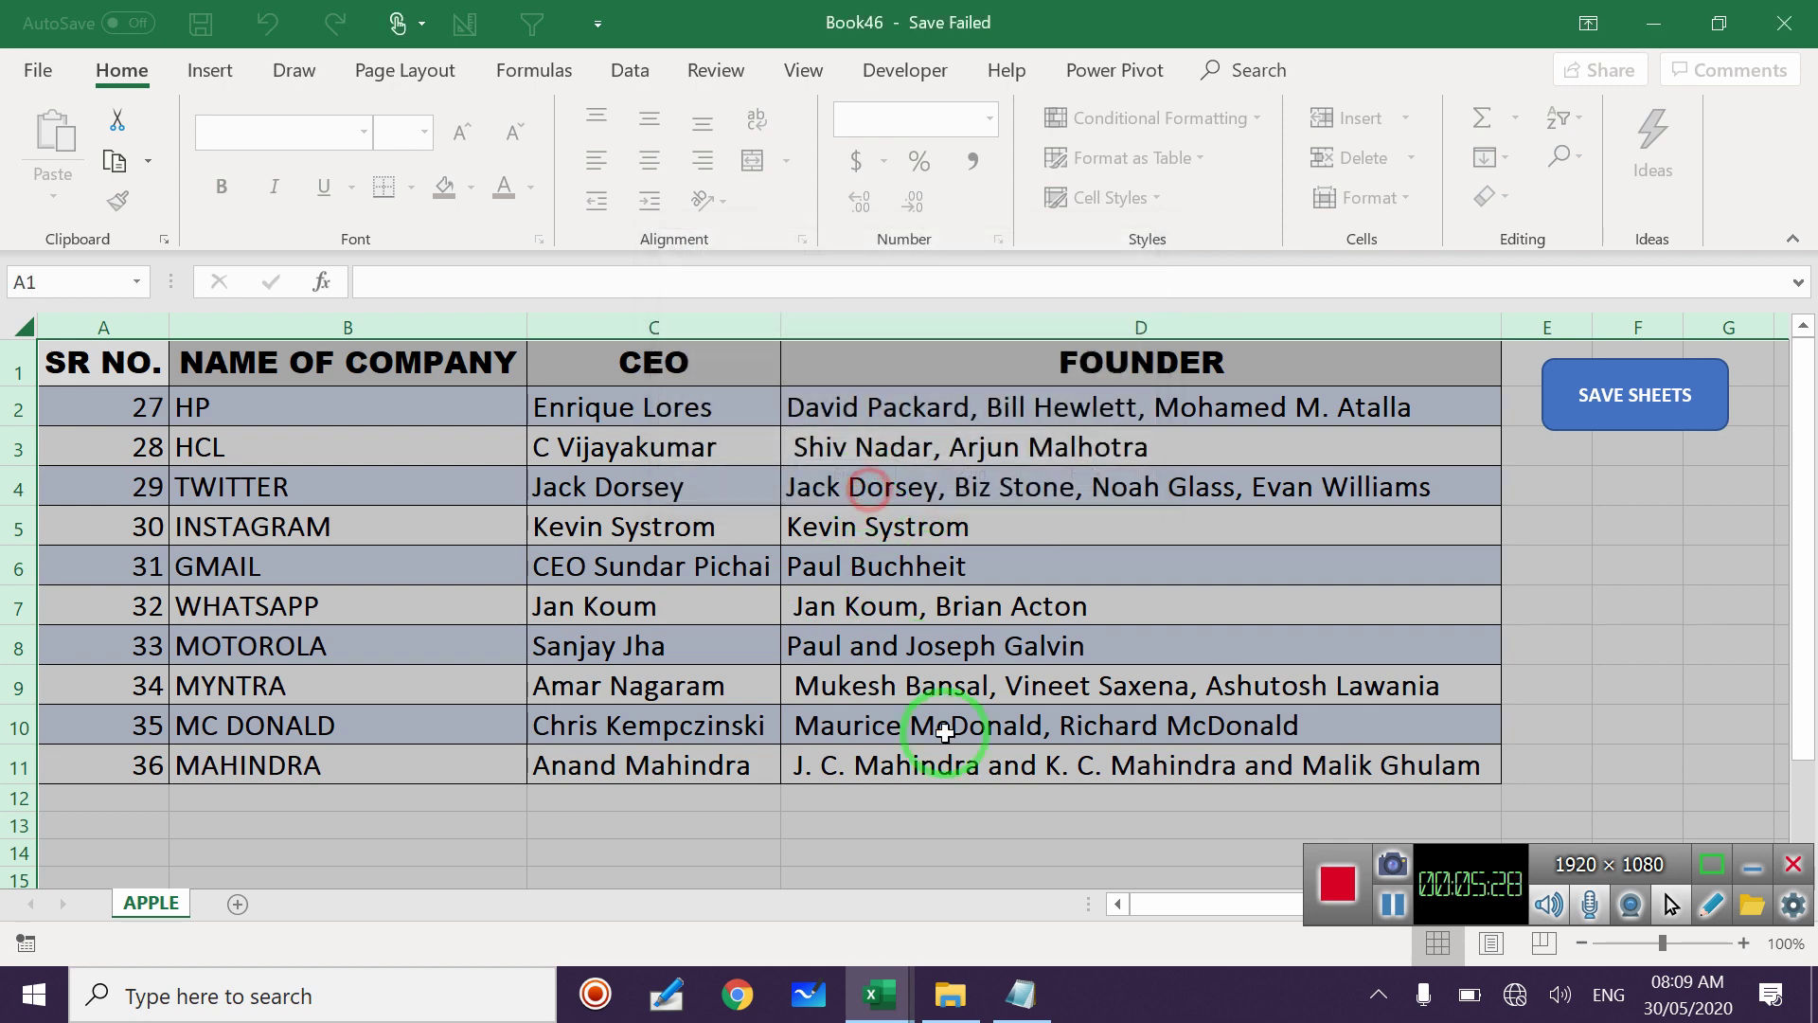
{"action": "left_click", "coordinate": [1786, 21]}
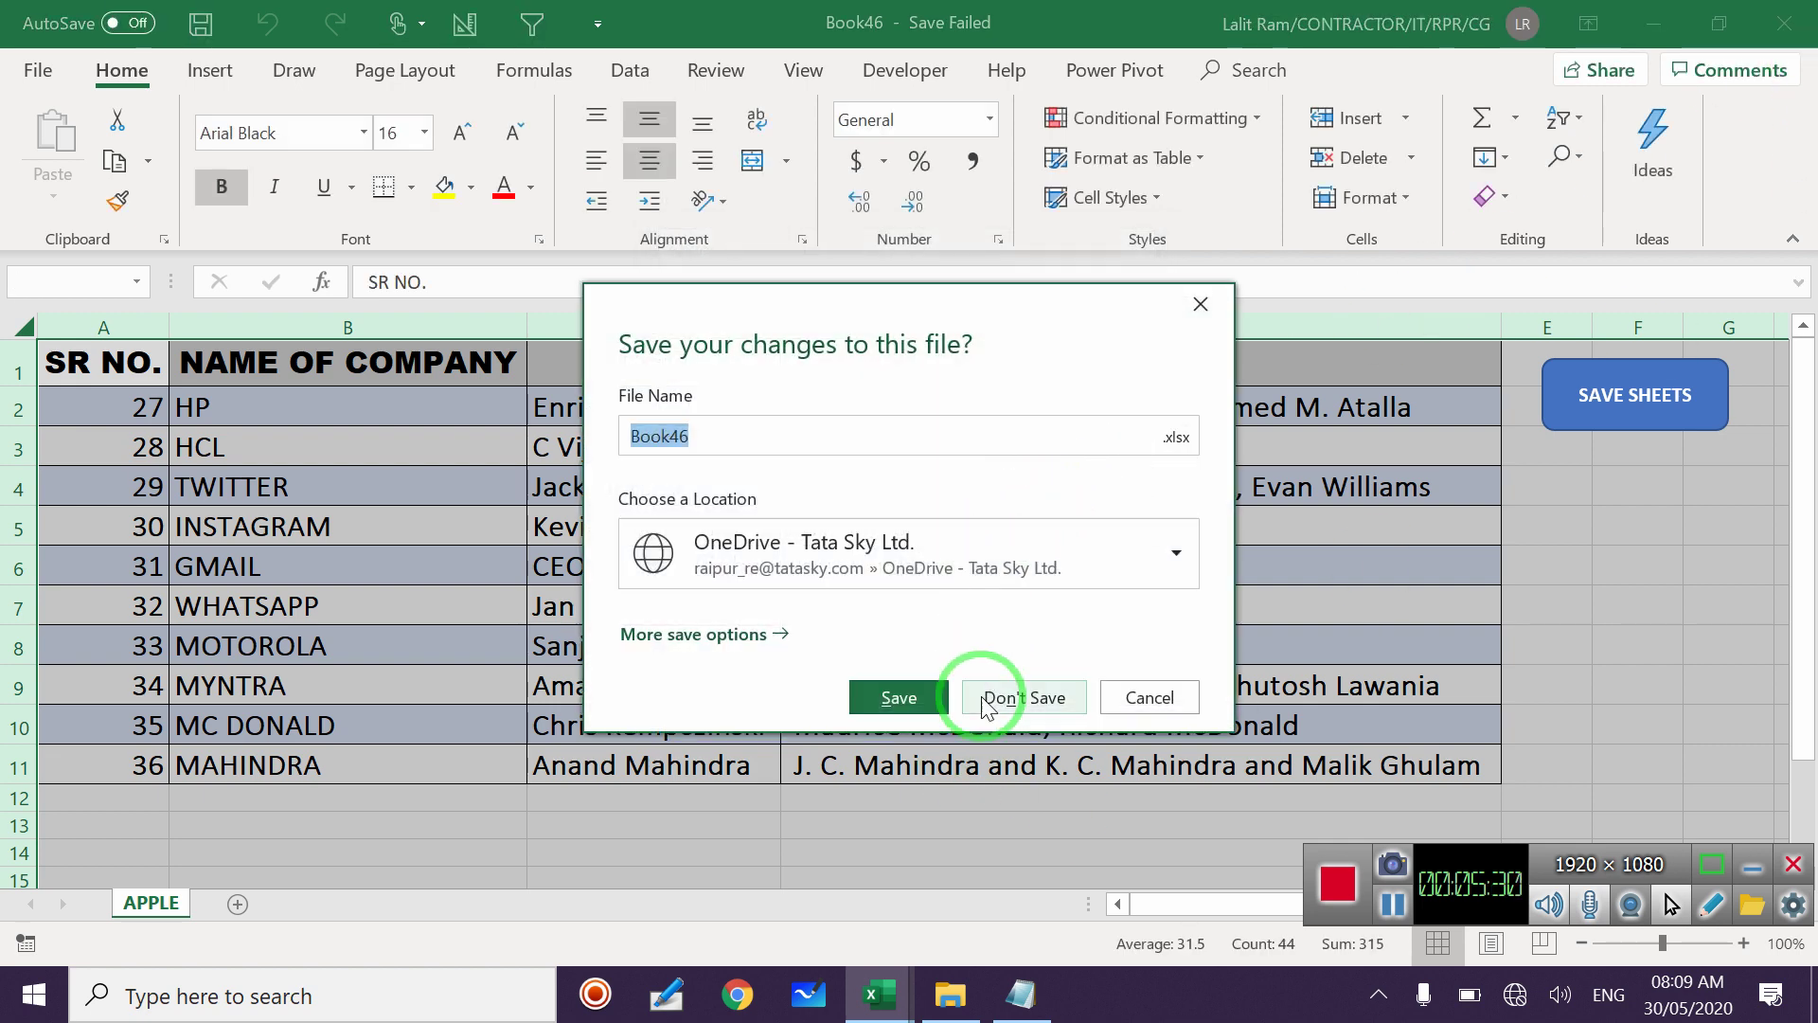
{"action": "left_click", "coordinate": [988, 699]}
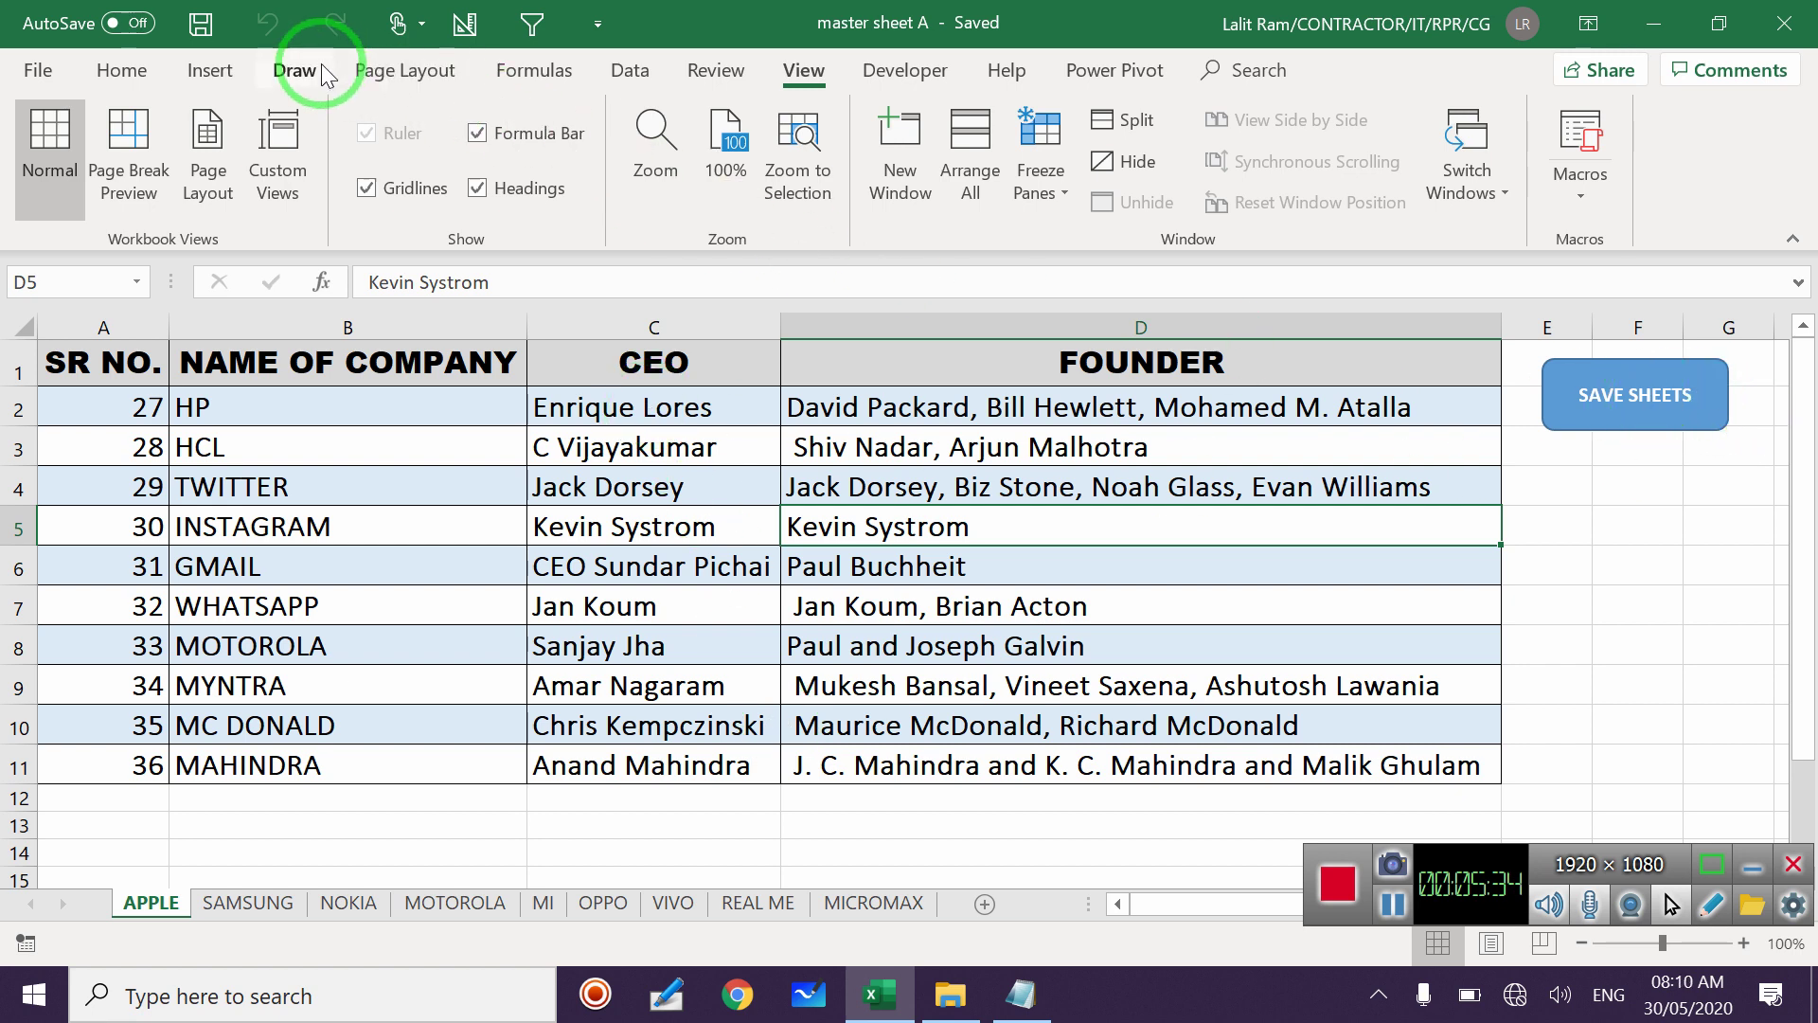
Draw a rounded rectangle shape below the SAVE SHEETS button
{"action": "left_click", "coordinate": [211, 70]}
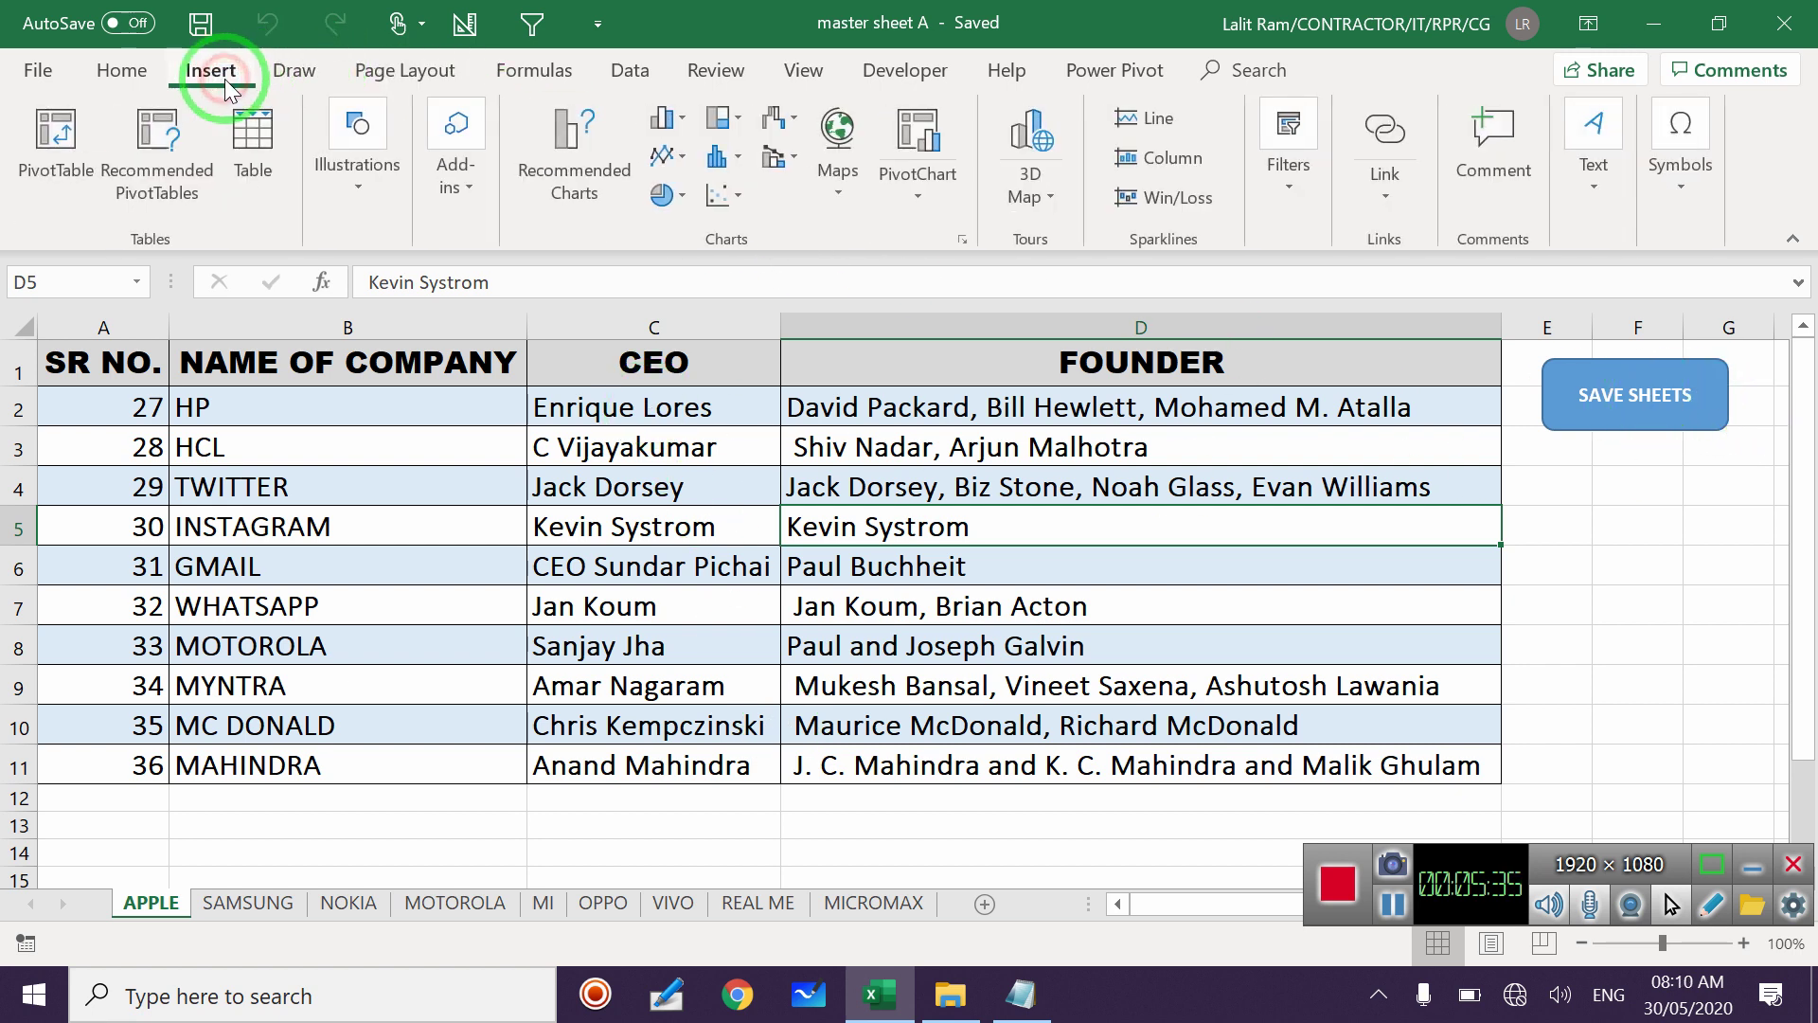
{"action": "left_click", "coordinate": [370, 194]}
{"action": "left_click", "coordinate": [467, 308]}
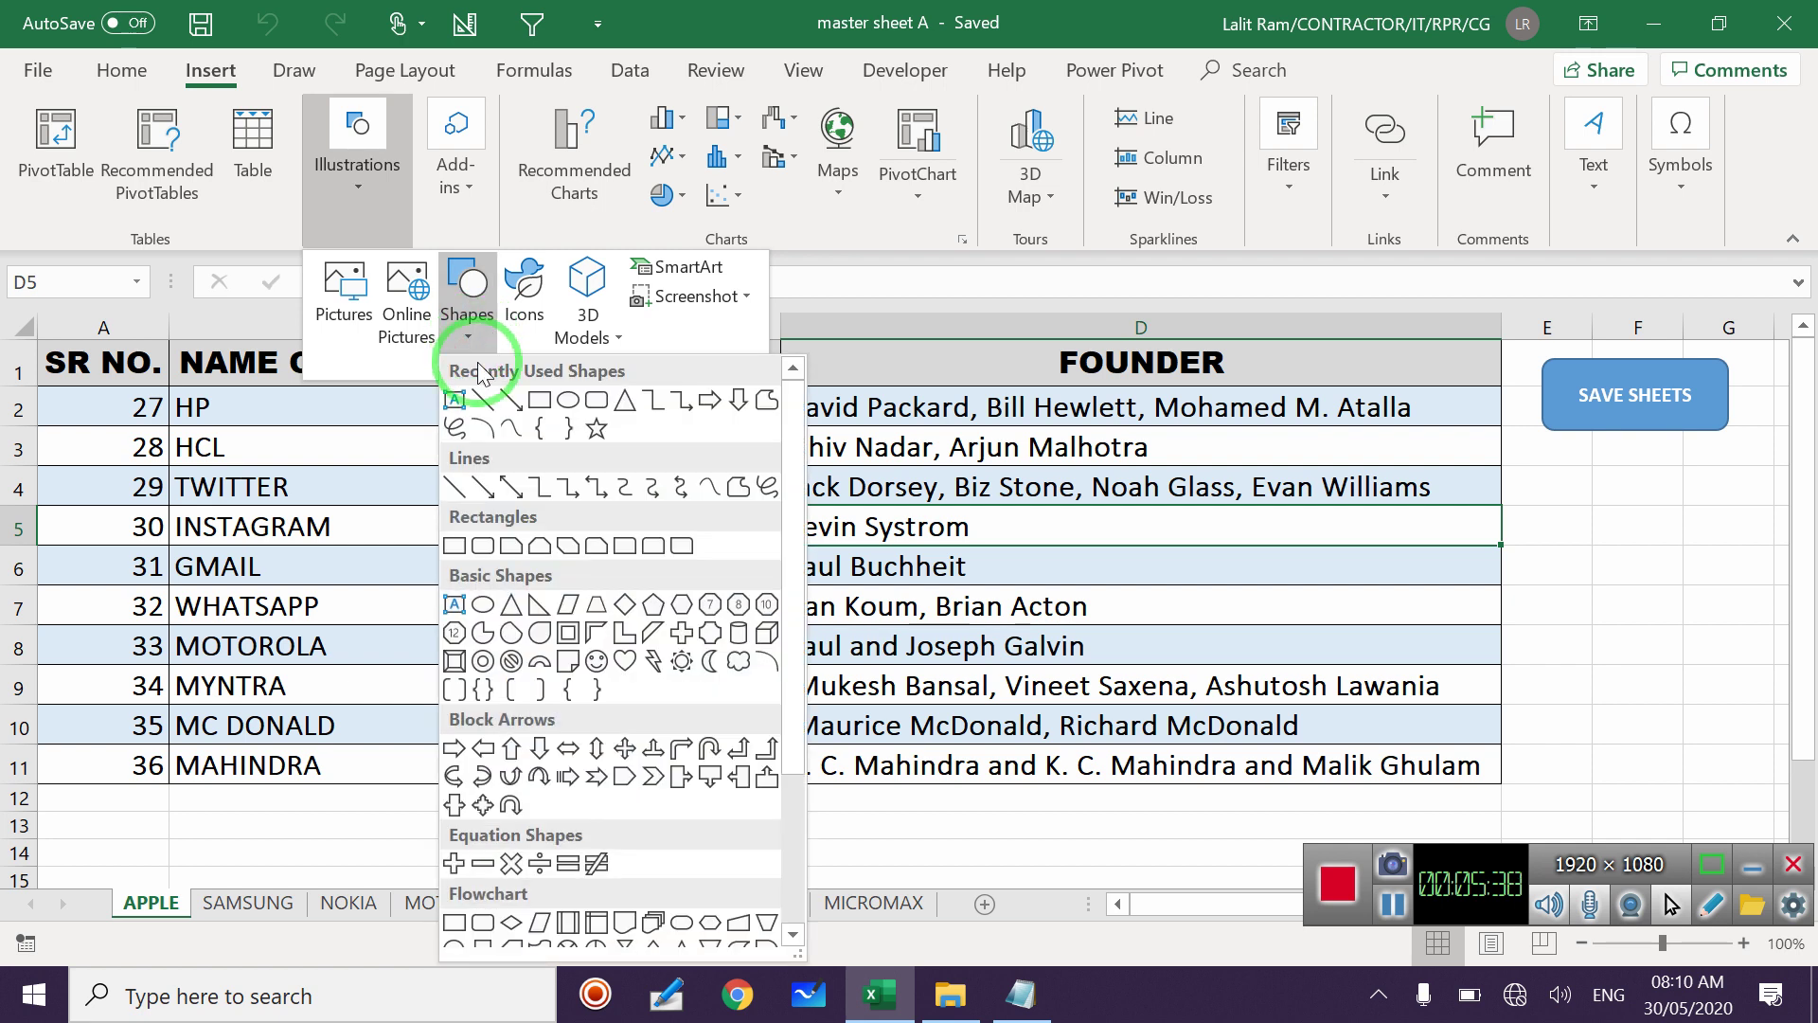
{"action": "left_click", "coordinate": [616, 402]}
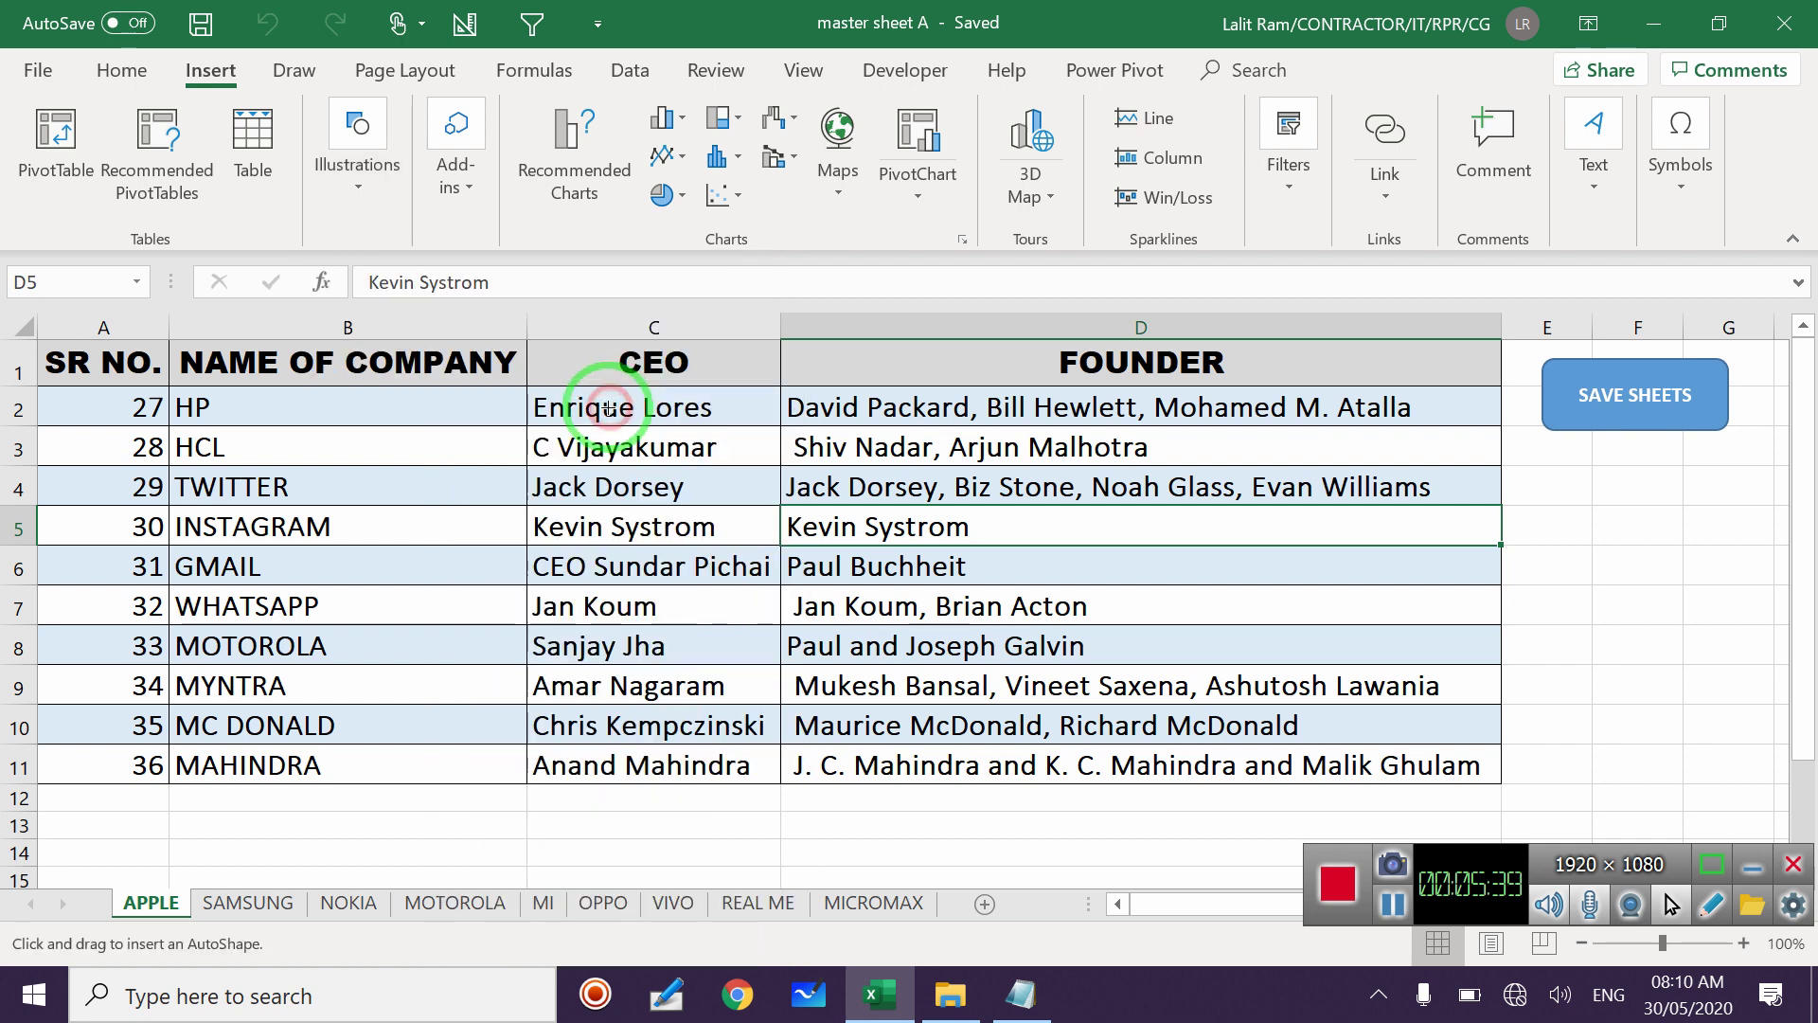
{"action": "left_click", "coordinate": [389, 187]}
{"action": "left_click", "coordinate": [457, 306]}
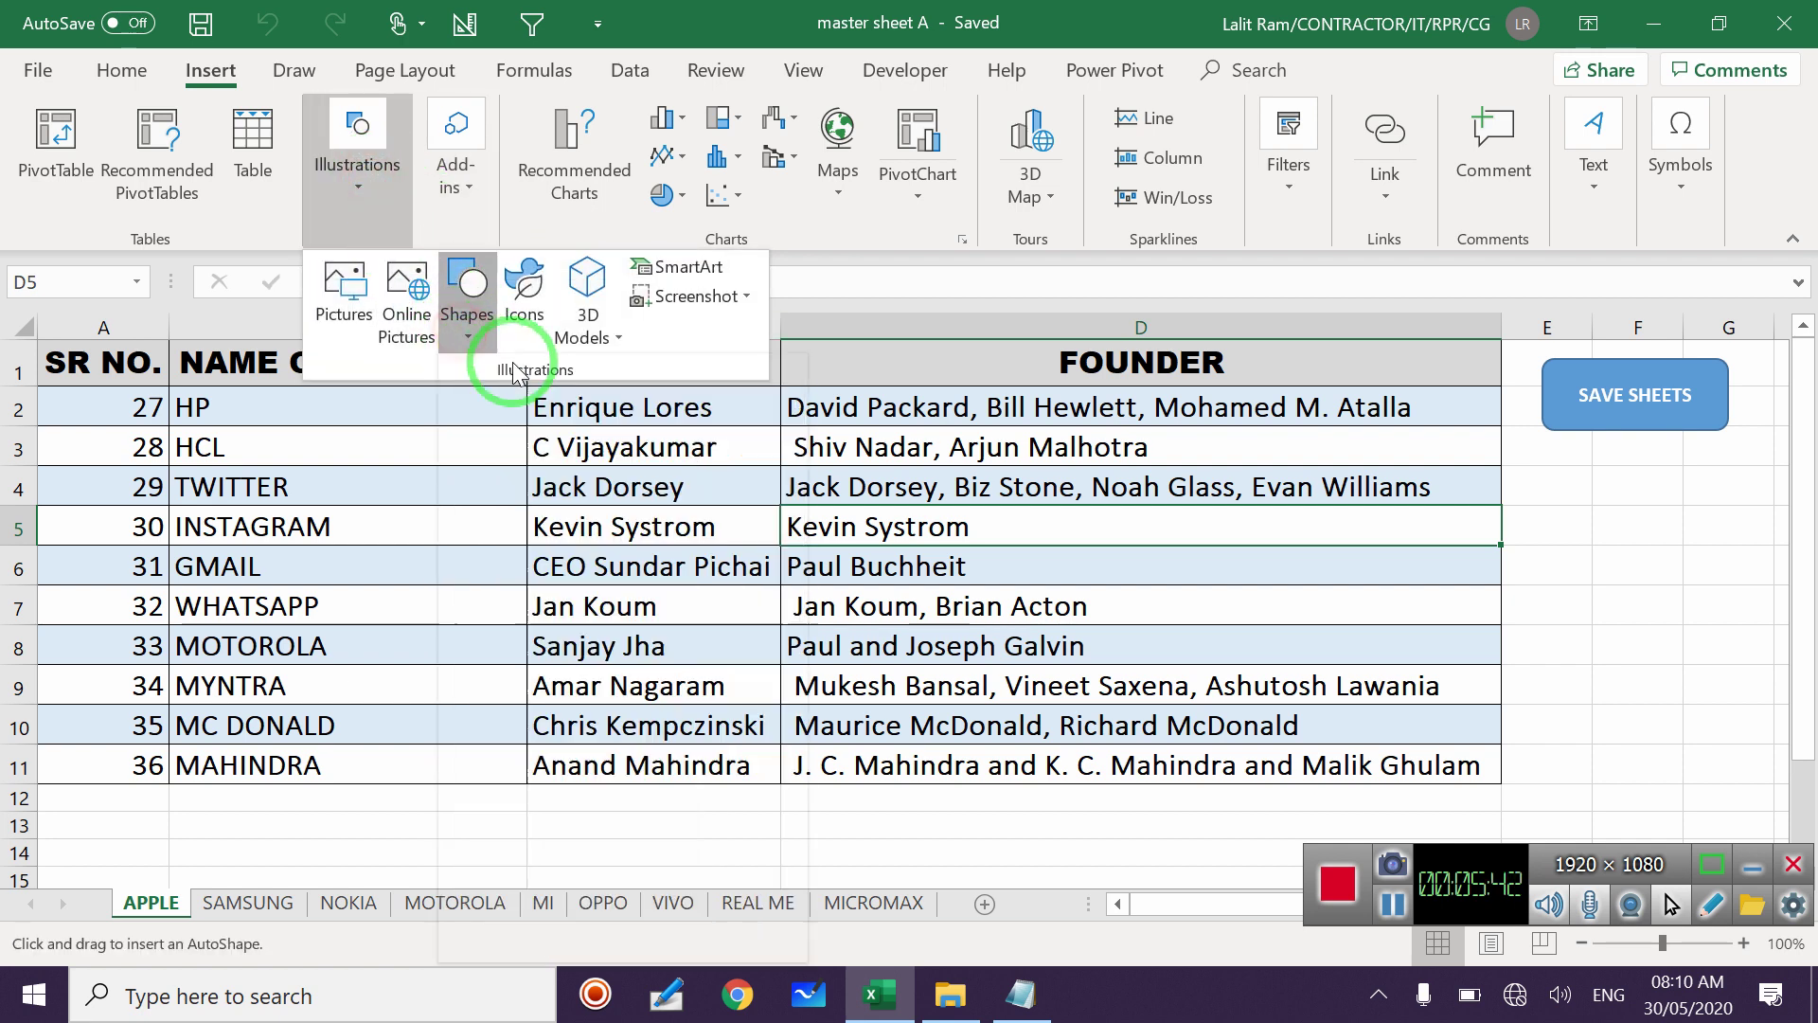
{"action": "left_click", "coordinate": [595, 402]}
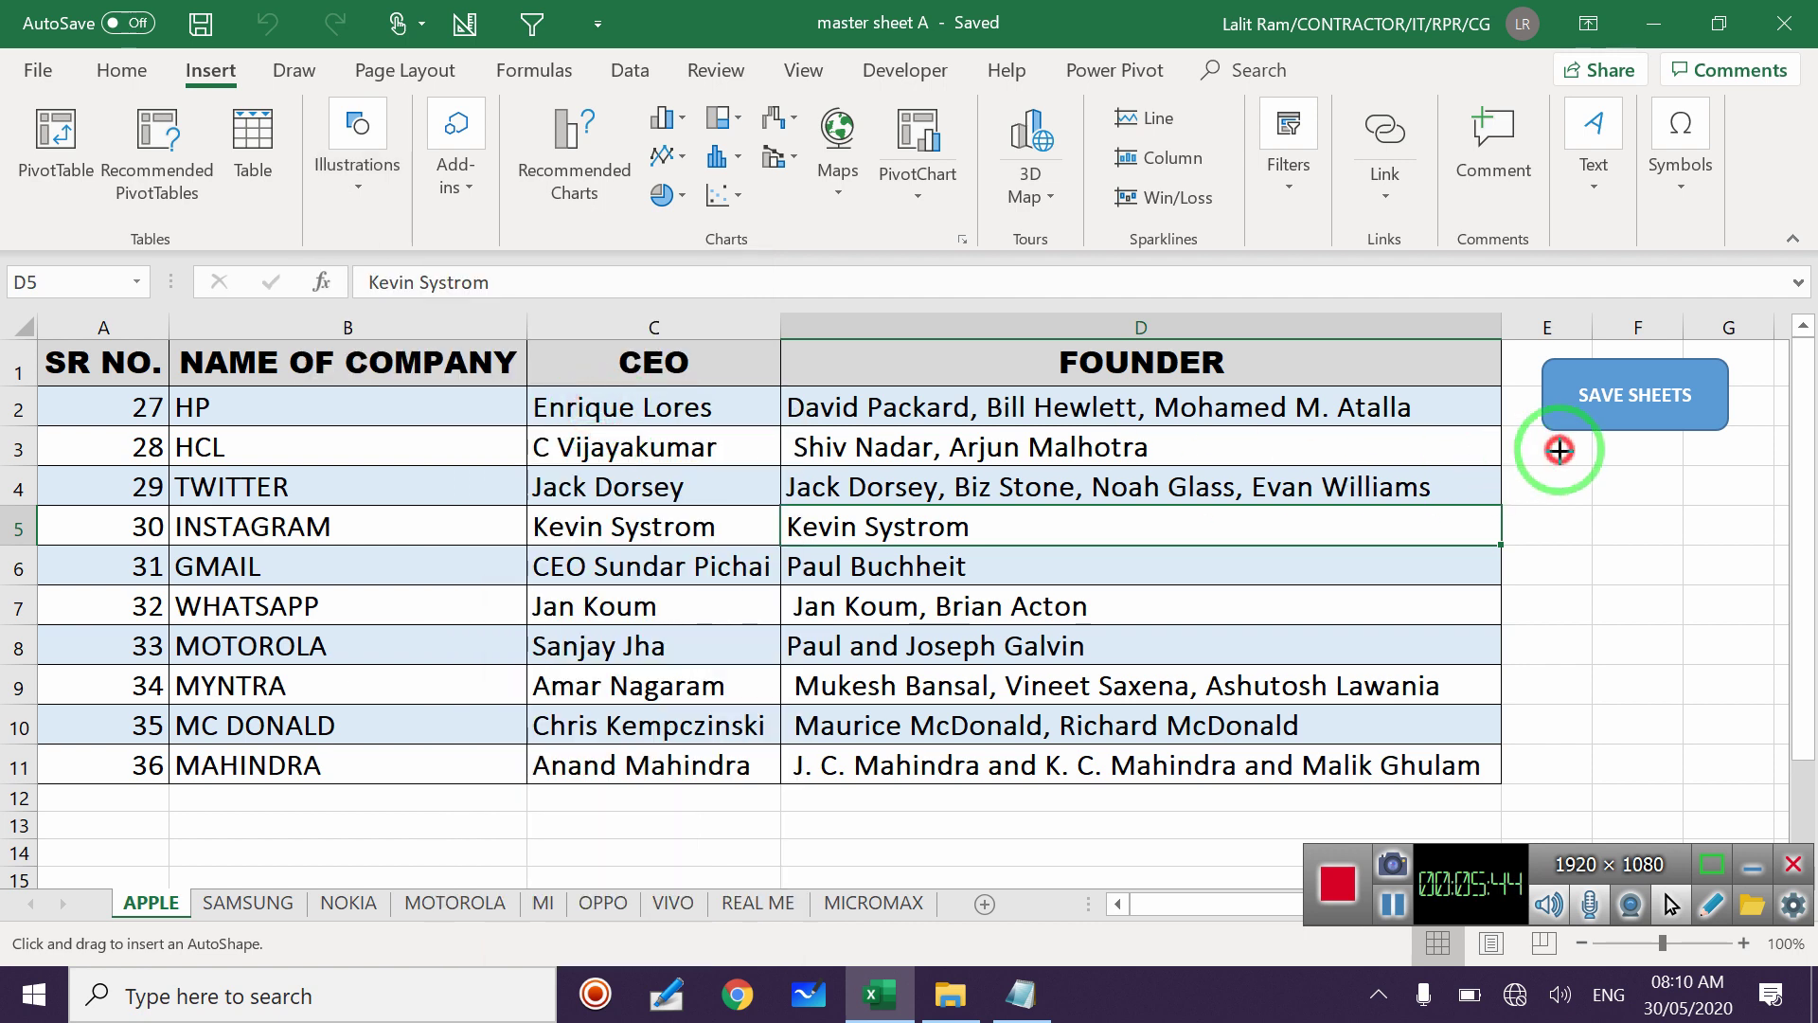
{"action": "left_click_drag", "start_coordinate": [1560, 450], "coordinate": [1745, 524]}
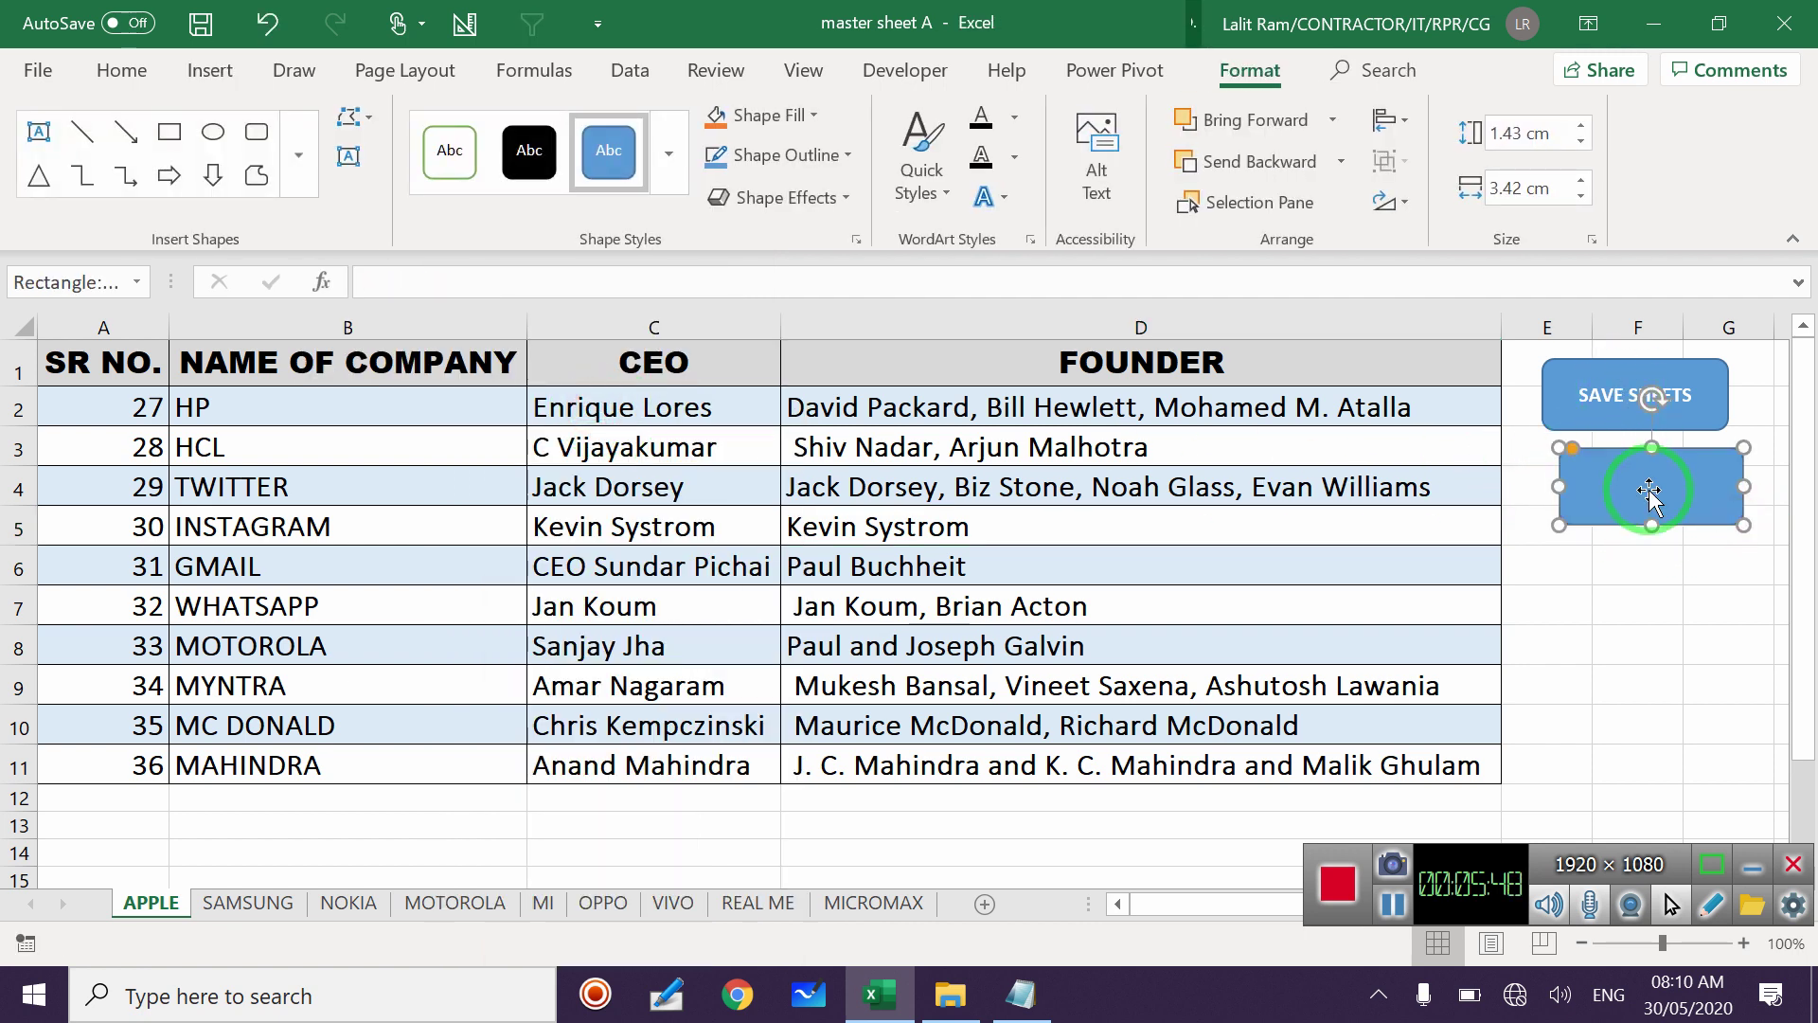
Assign the Sahutubersheets macro to the new shape, then bring up the abc folder
{"action": "right_click", "coordinate": [1648, 490]}
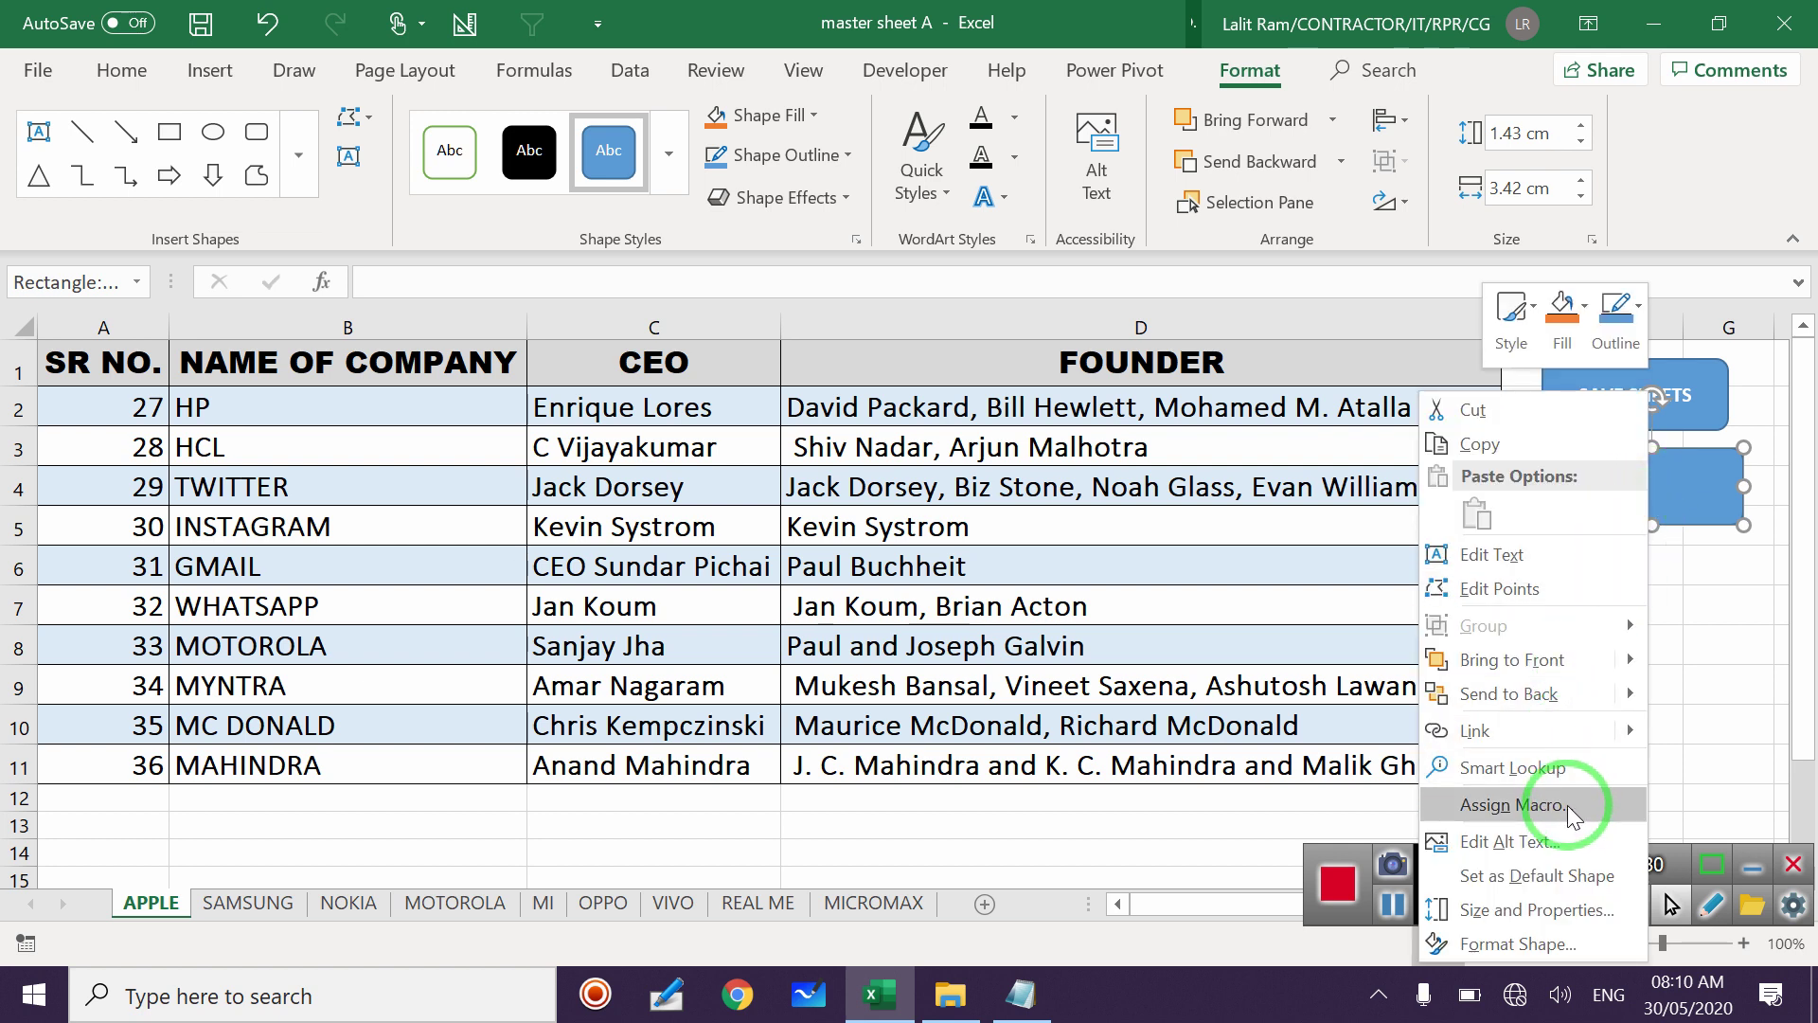
{"action": "left_click", "coordinate": [1566, 807]}
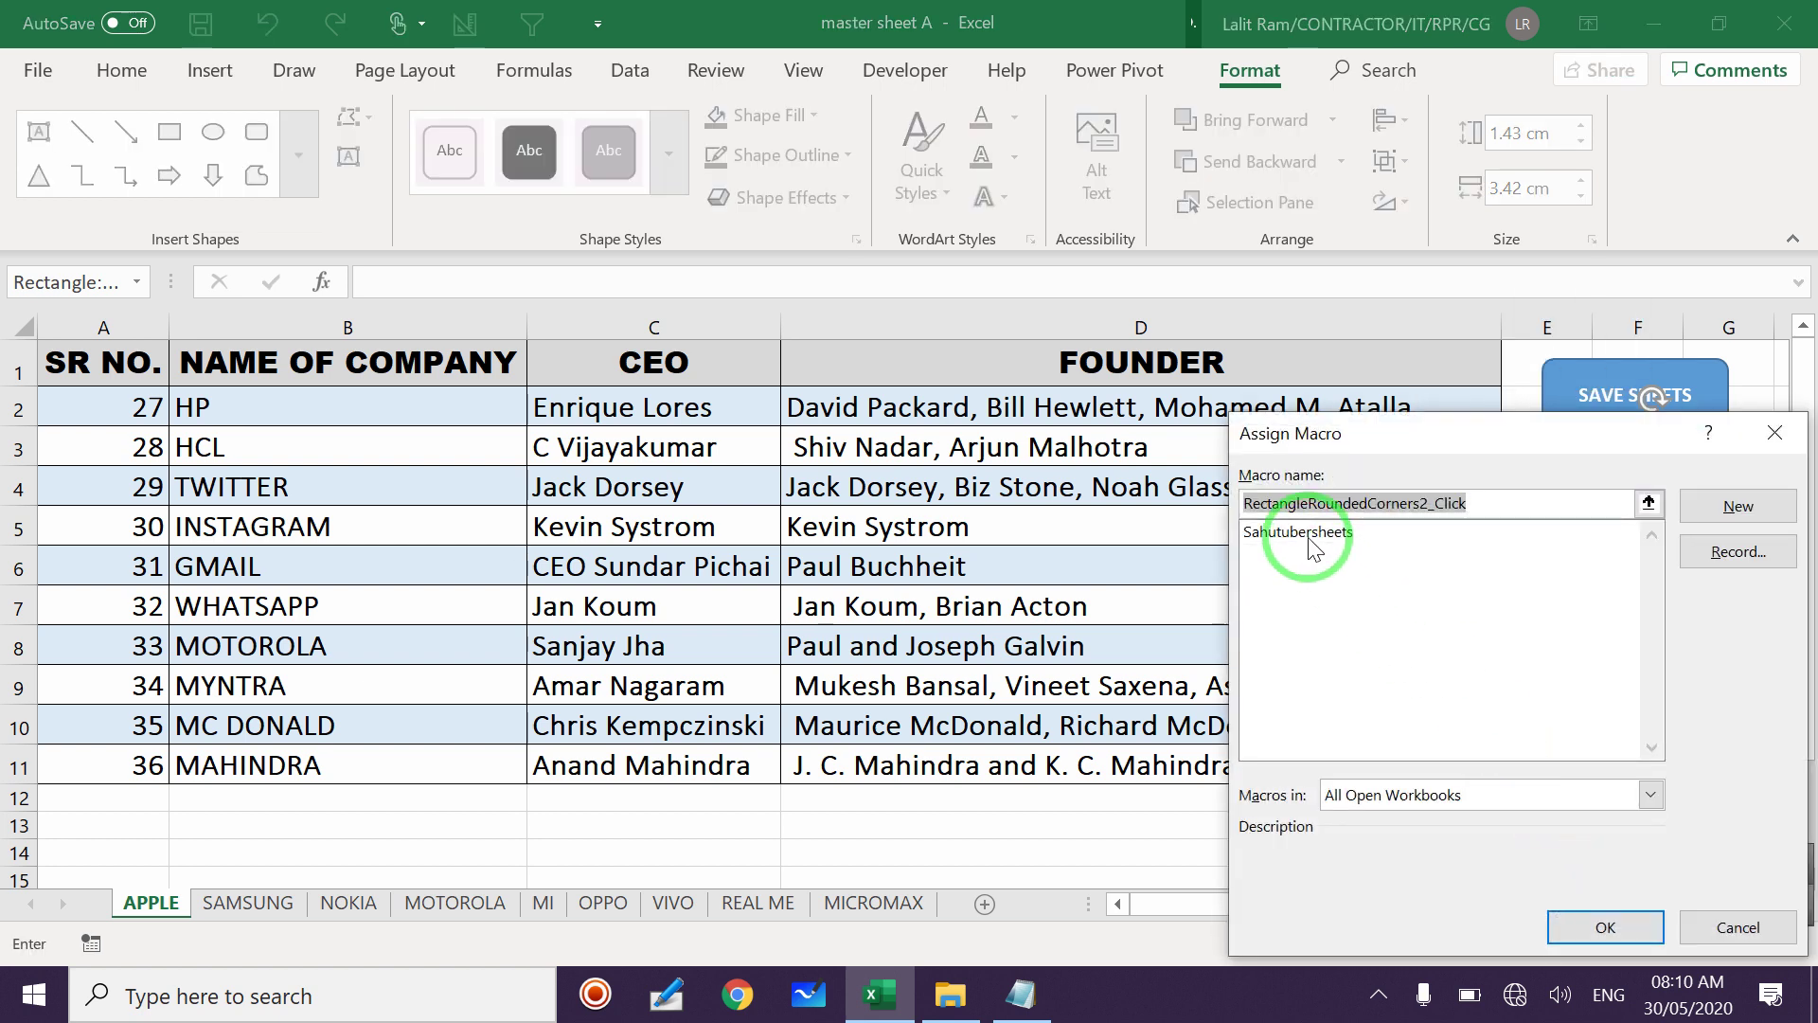
{"action": "left_click", "coordinate": [1311, 533]}
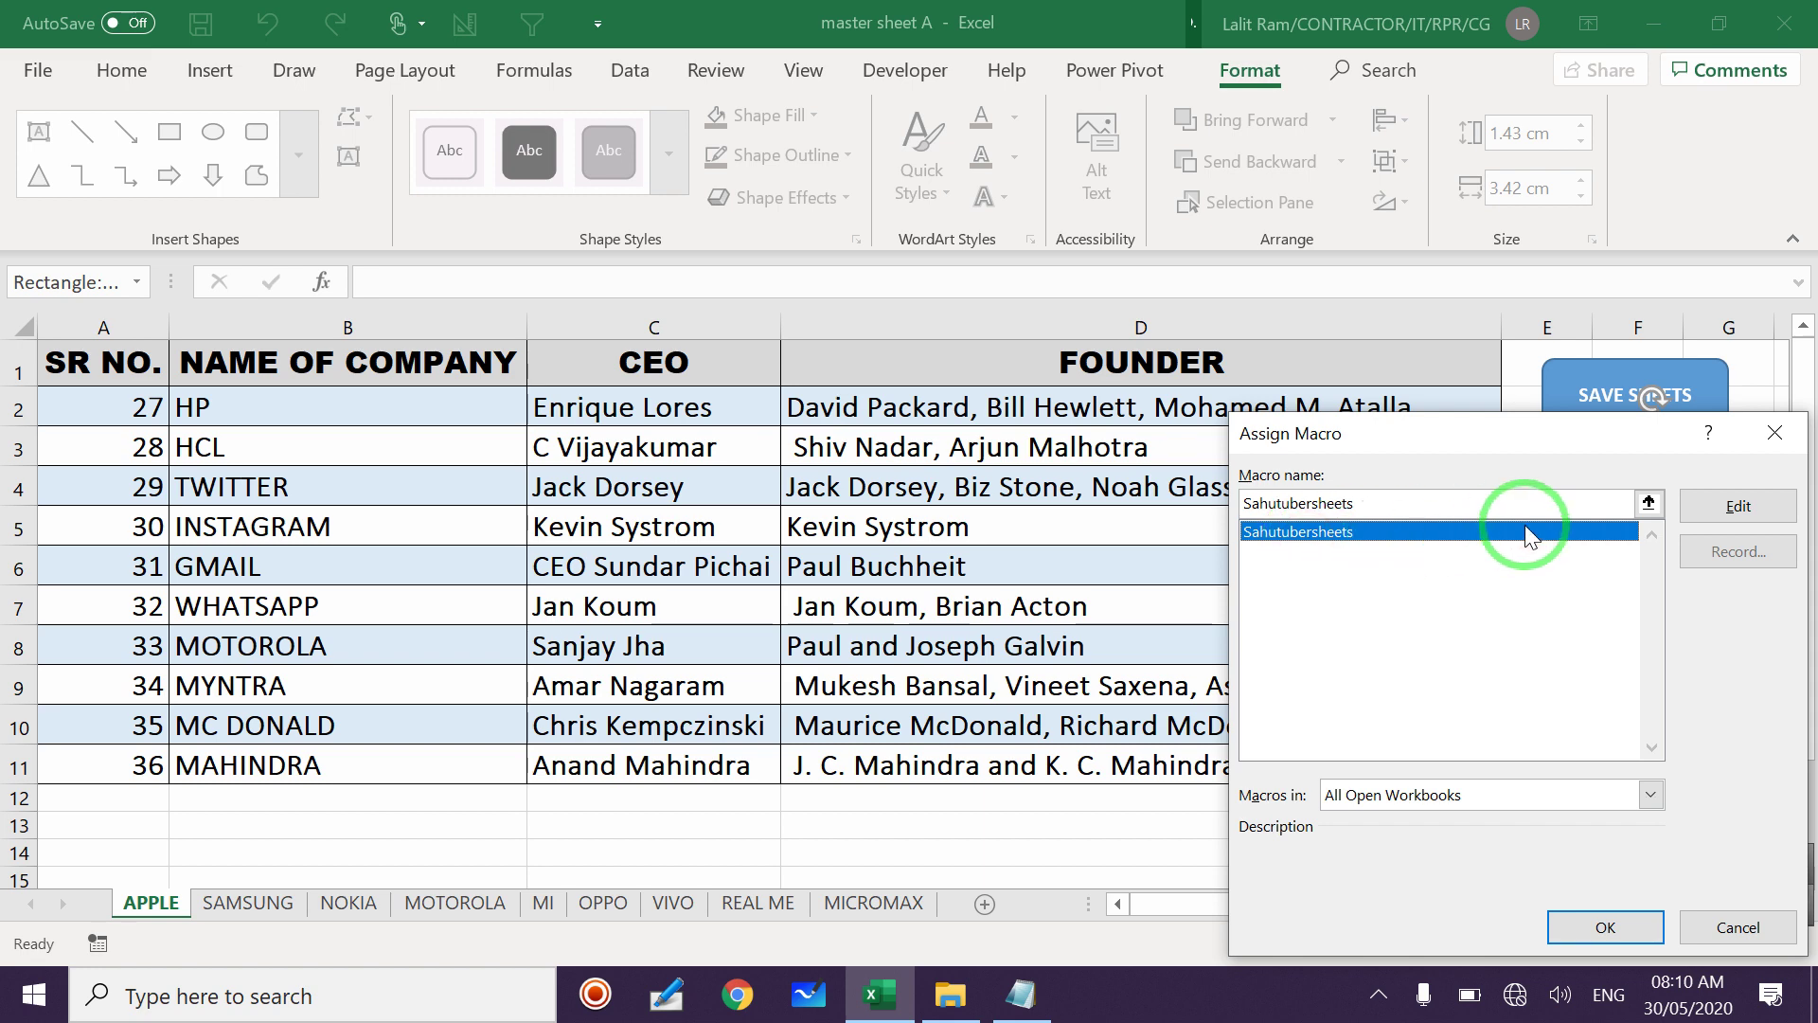
{"action": "left_click", "coordinate": [1631, 926]}
{"action": "left_click", "coordinate": [1719, 762]}
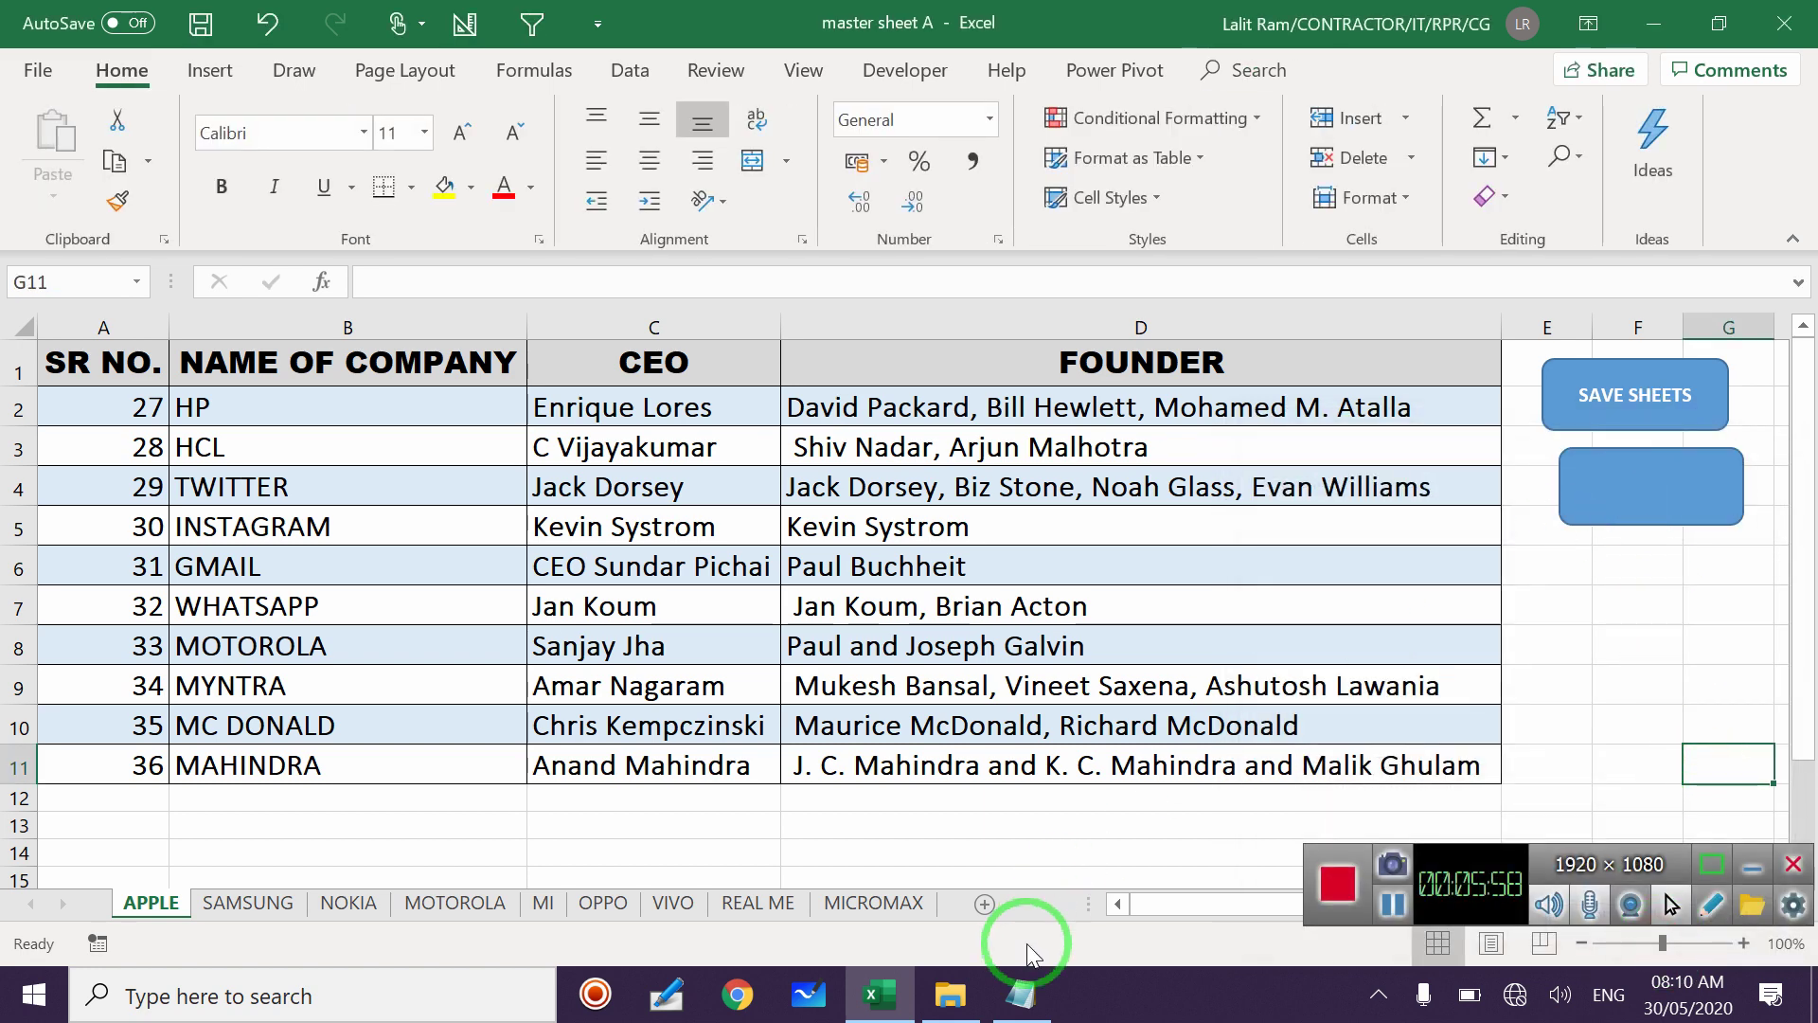
{"action": "left_click", "coordinate": [949, 987]}
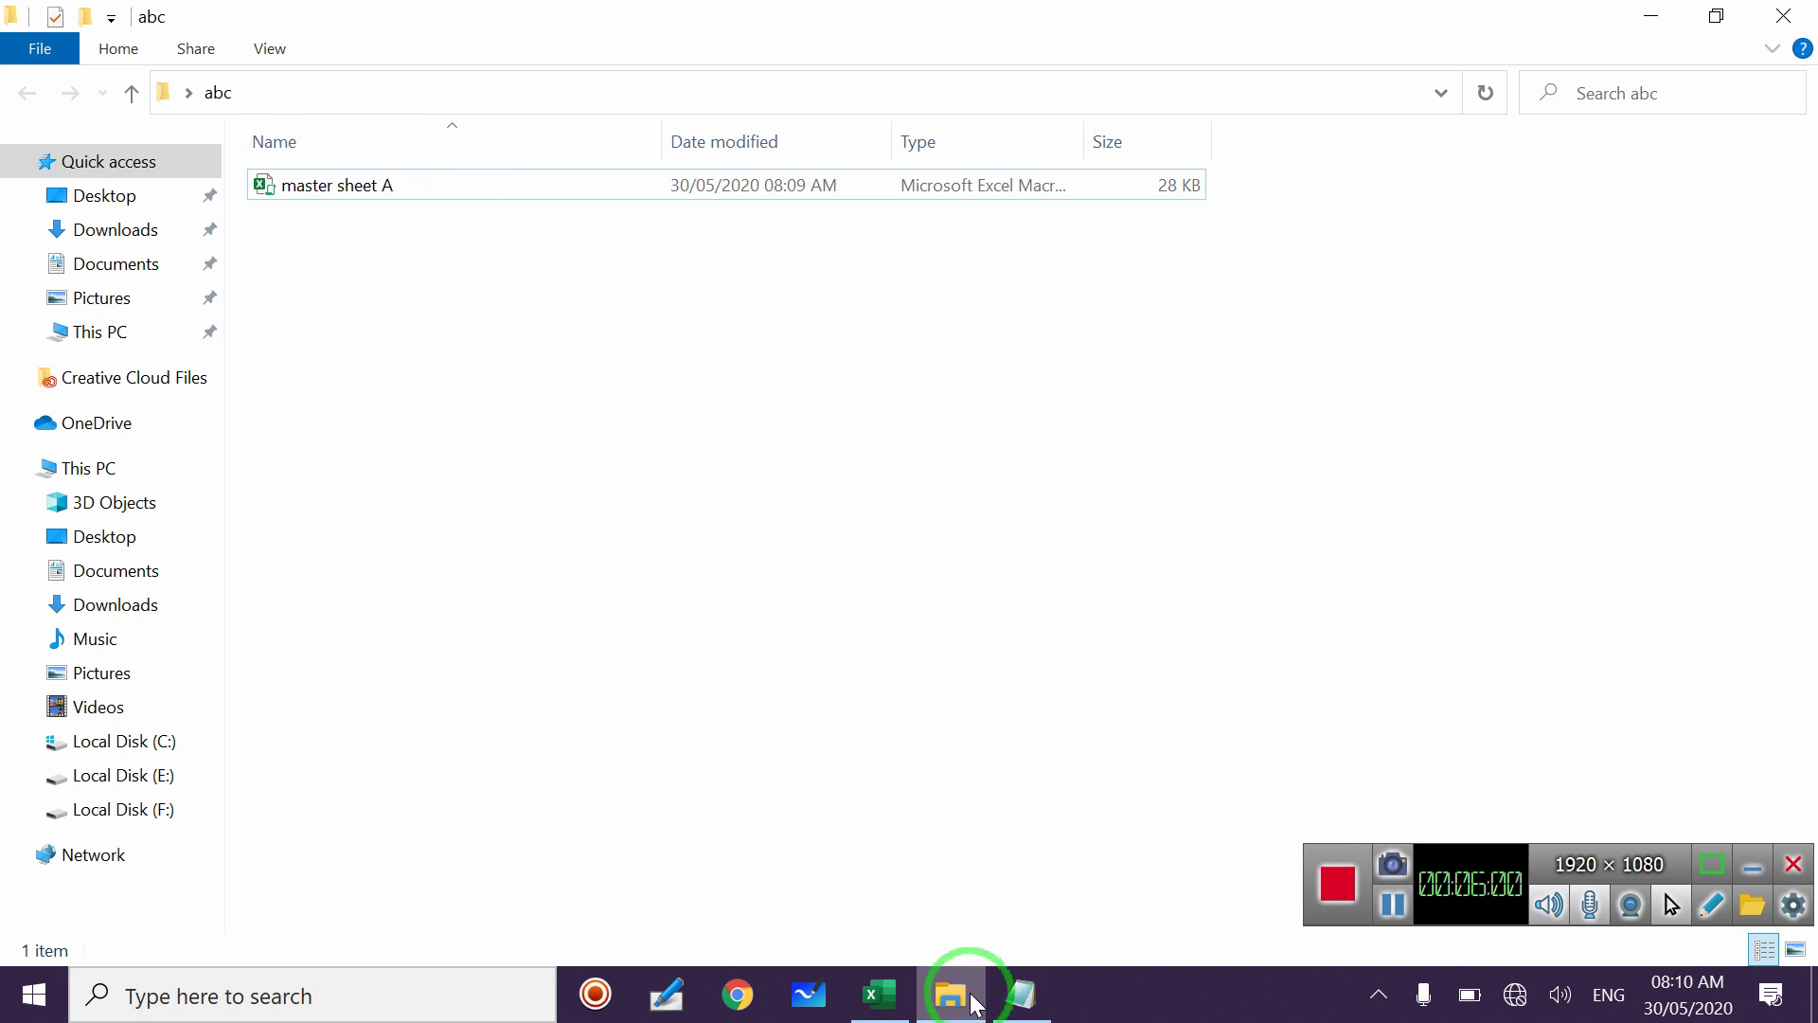
Run the macro from the new button and check the abc folder for the exported workbooks
{"action": "left_click", "coordinate": [964, 989]}
{"action": "left_click", "coordinate": [1627, 516]}
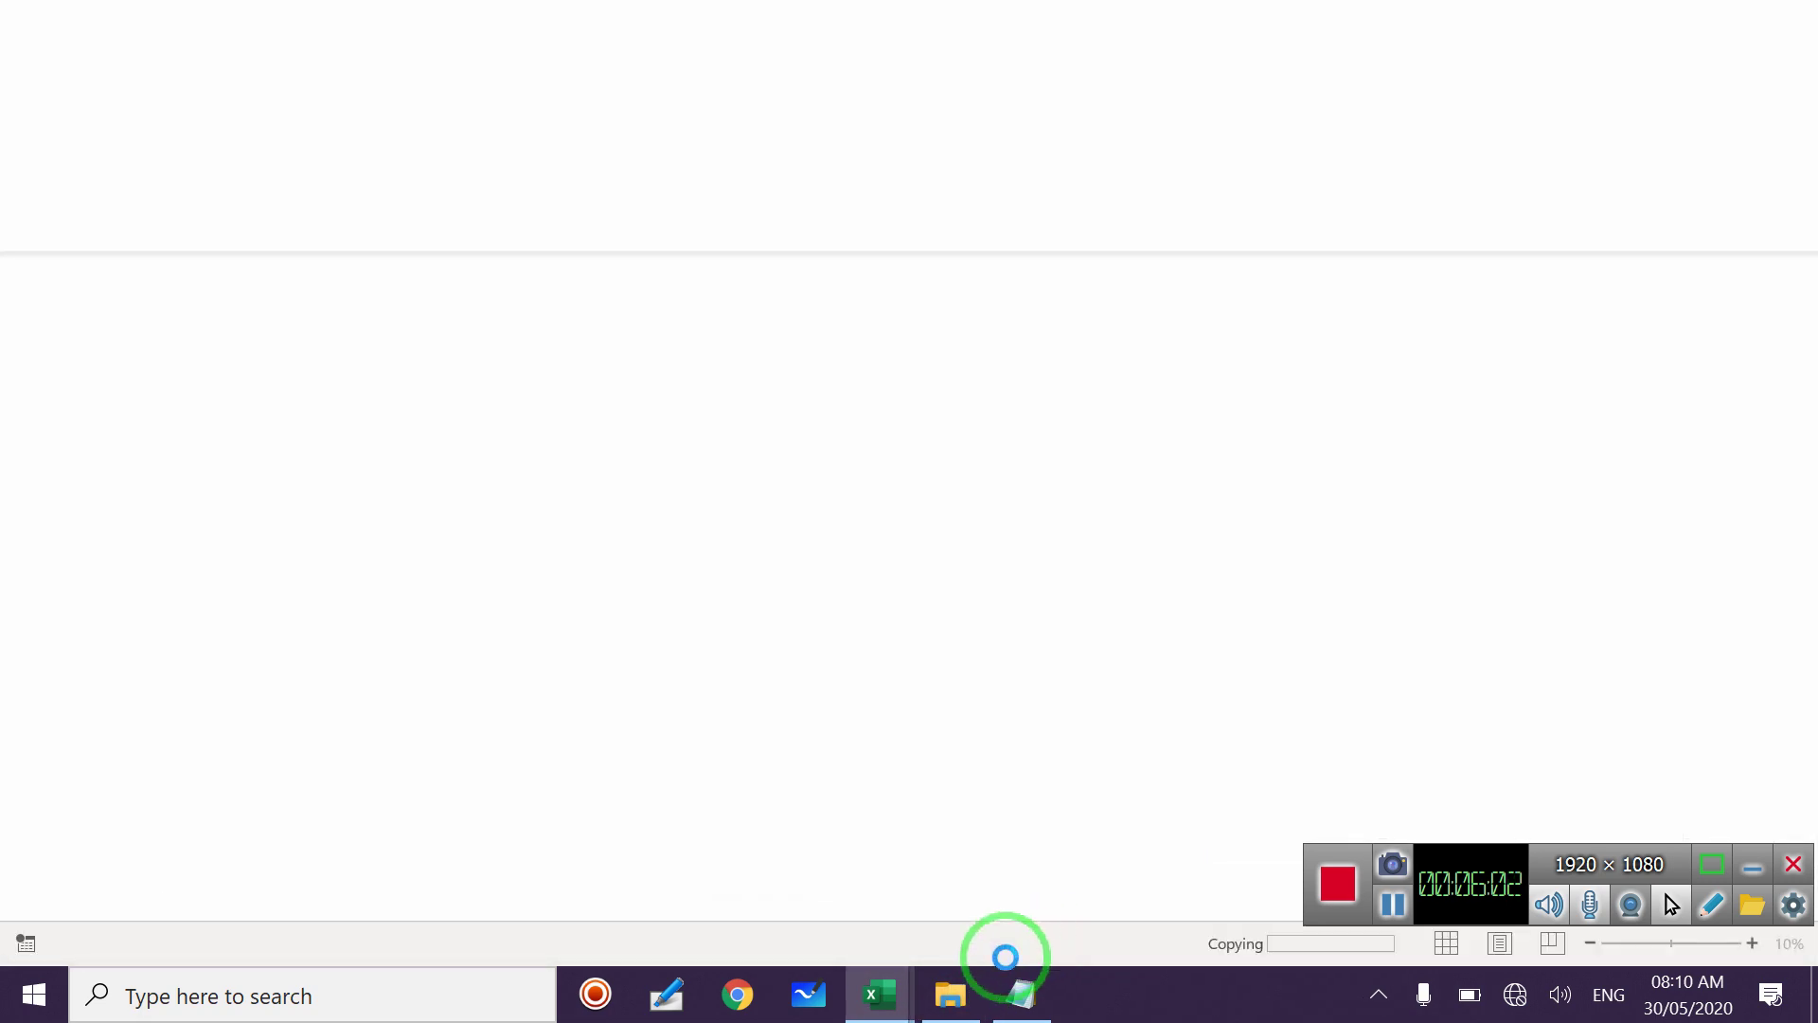
{"action": "left_click", "coordinate": [950, 990]}
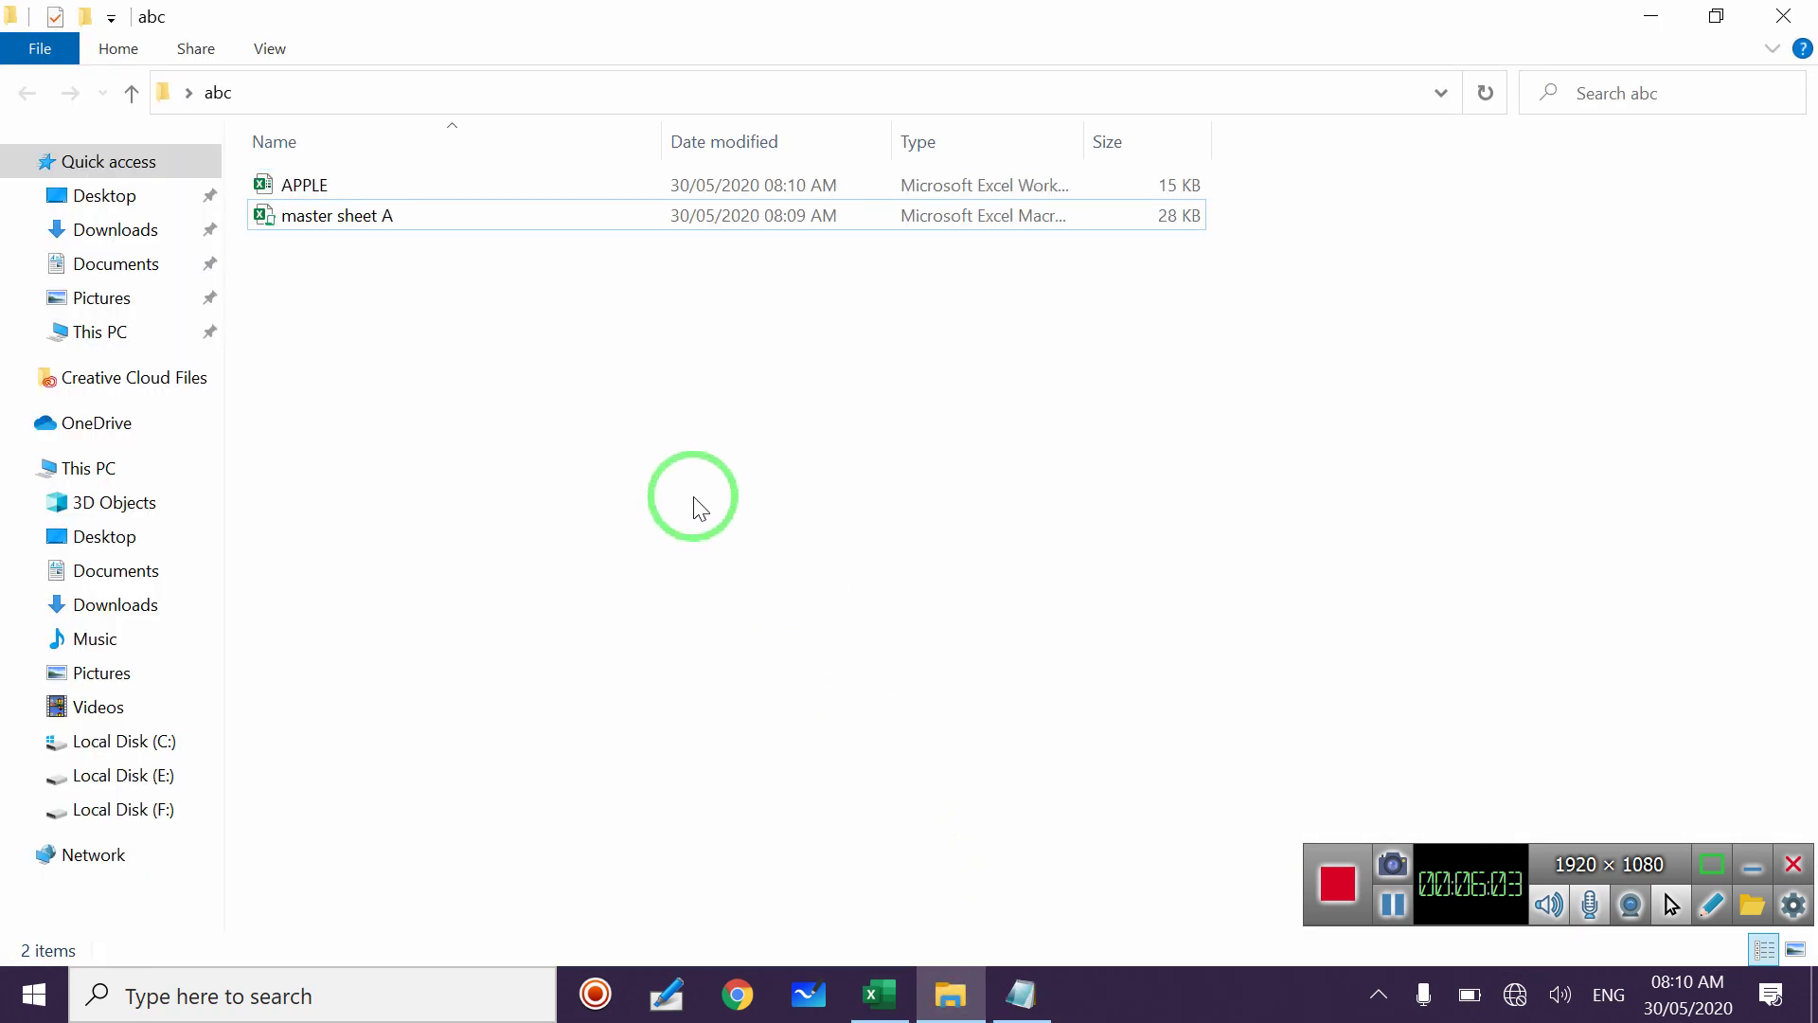